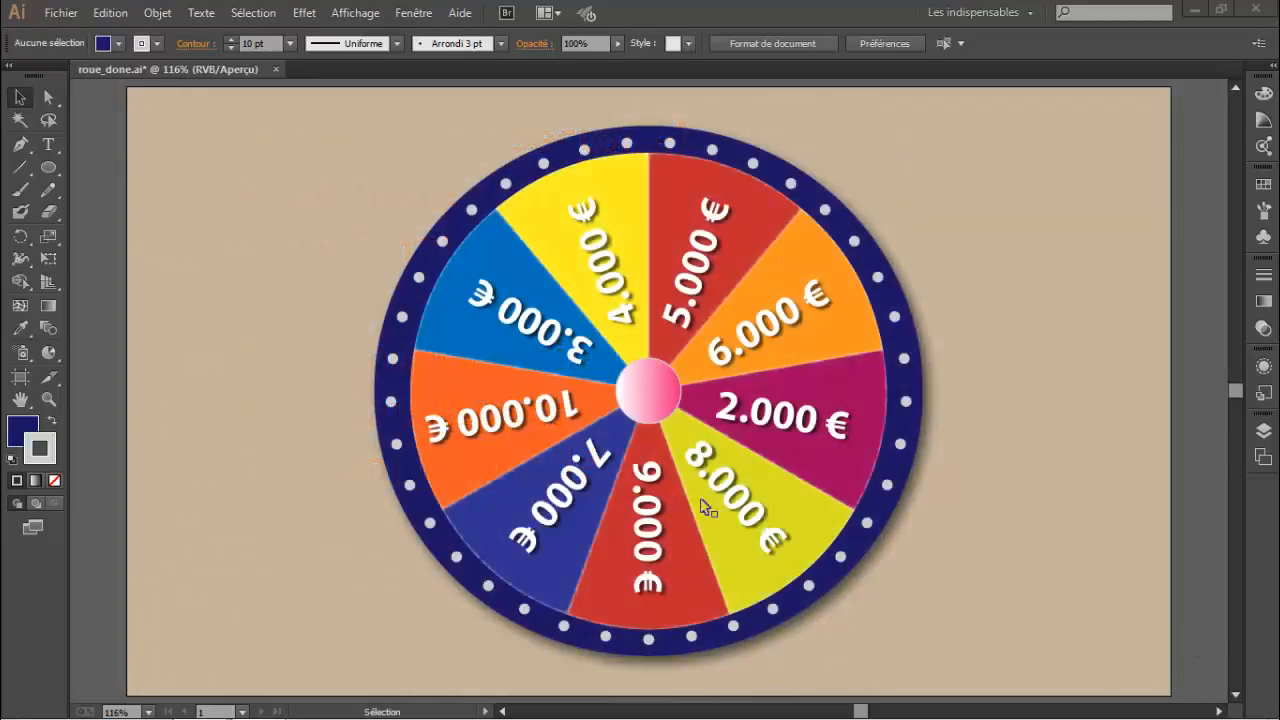
Step: Start a new document with the RVB de base profile and points as the units
{"action": "left_click", "coordinate": [60, 13]}
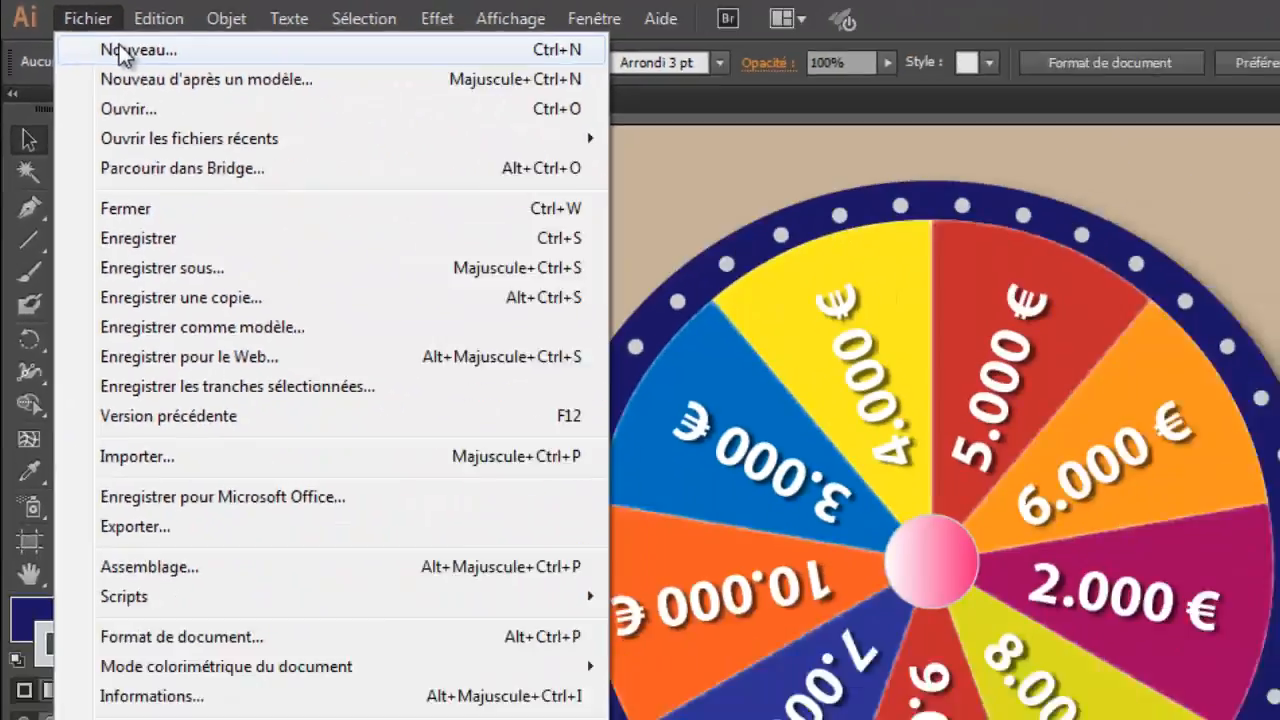
{"action": "left_click", "coordinate": [218, 92]}
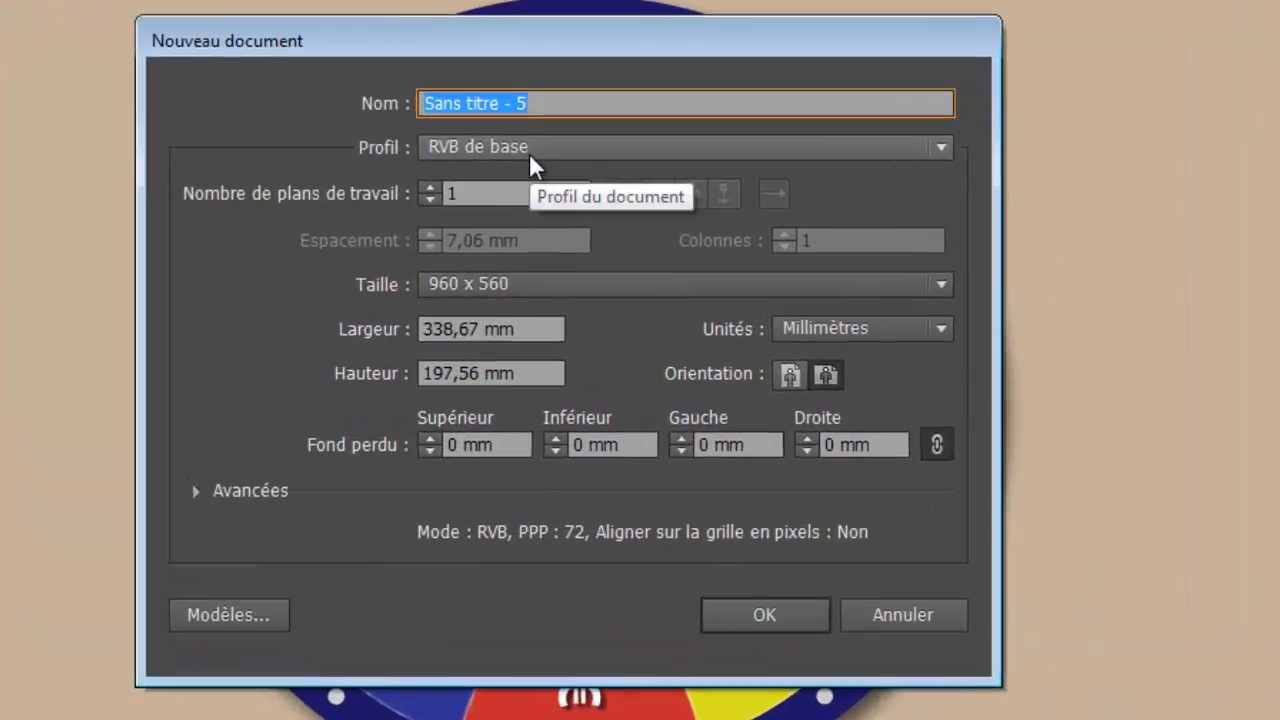
{"action": "left_click", "coordinate": [572, 188]}
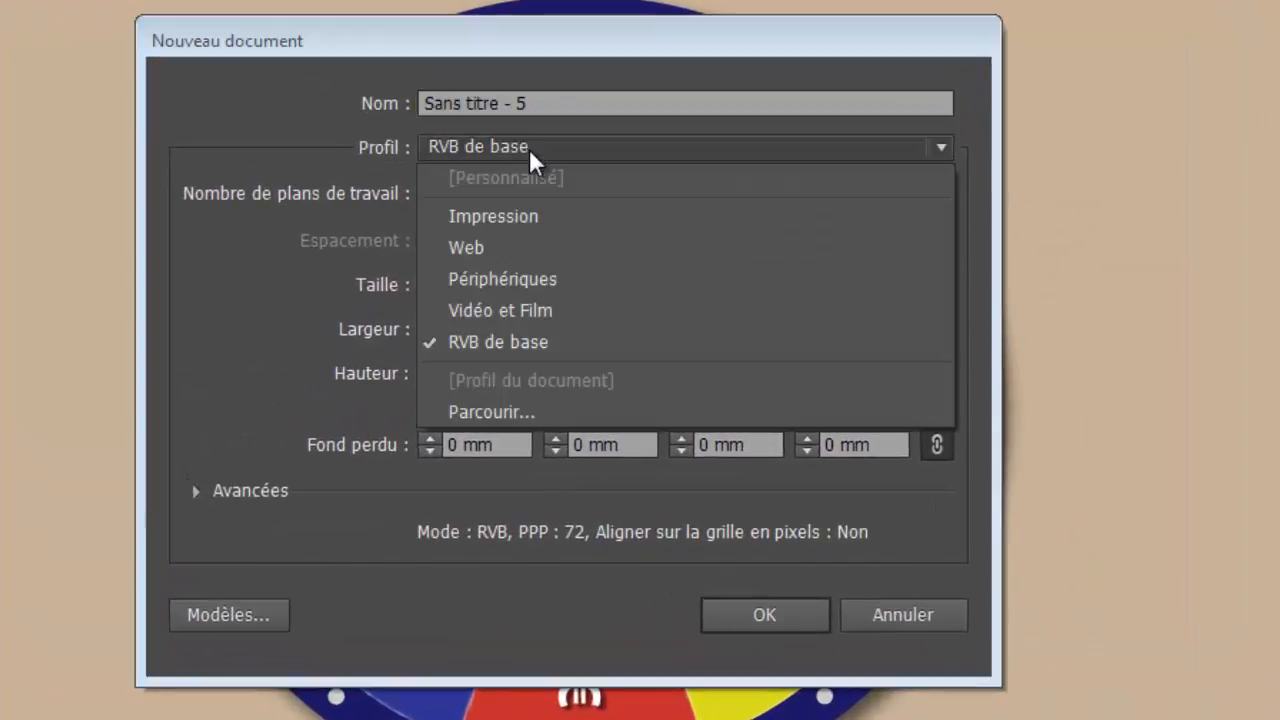
{"action": "left_click", "coordinate": [552, 335]}
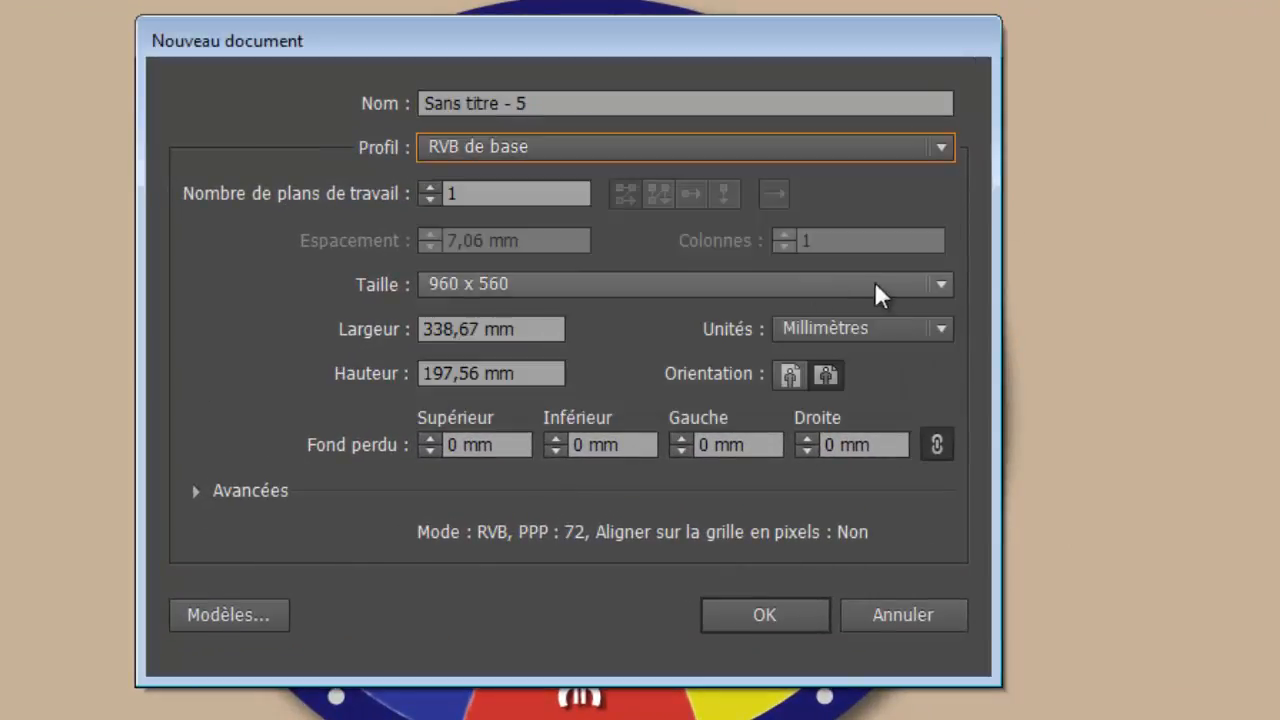
{"action": "left_click", "coordinate": [940, 328]}
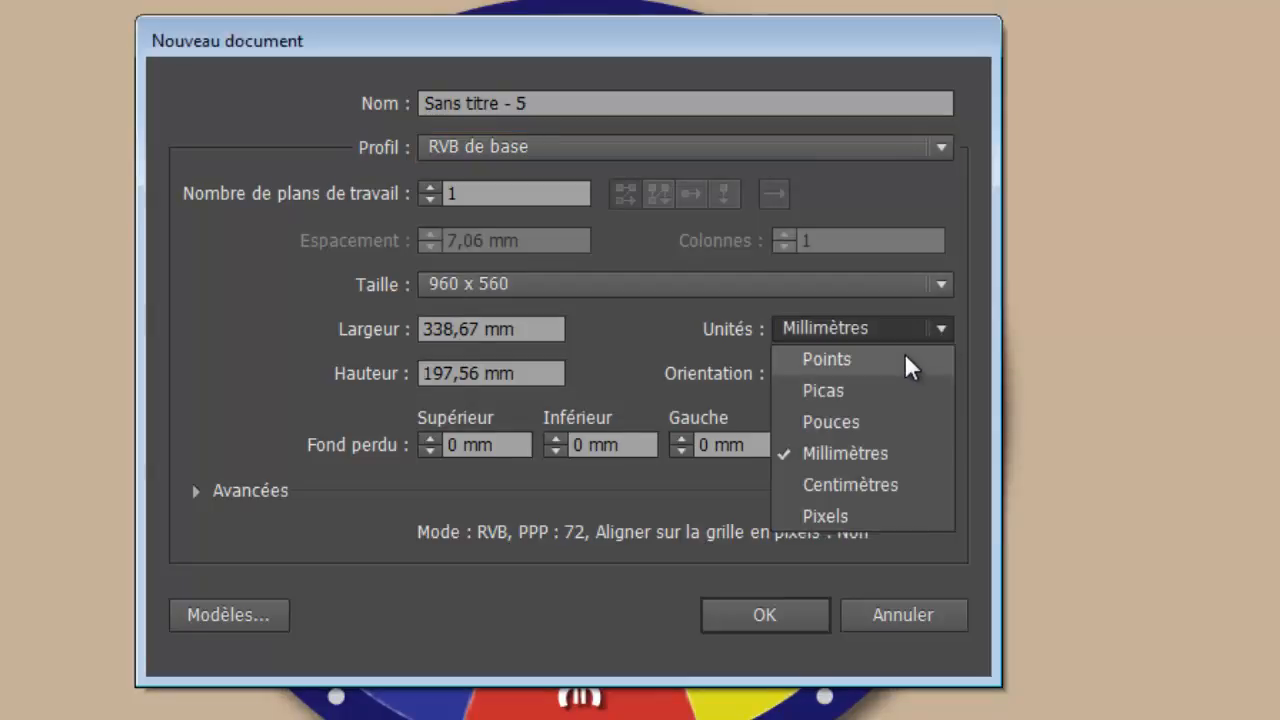
{"action": "left_click", "coordinate": [906, 358]}
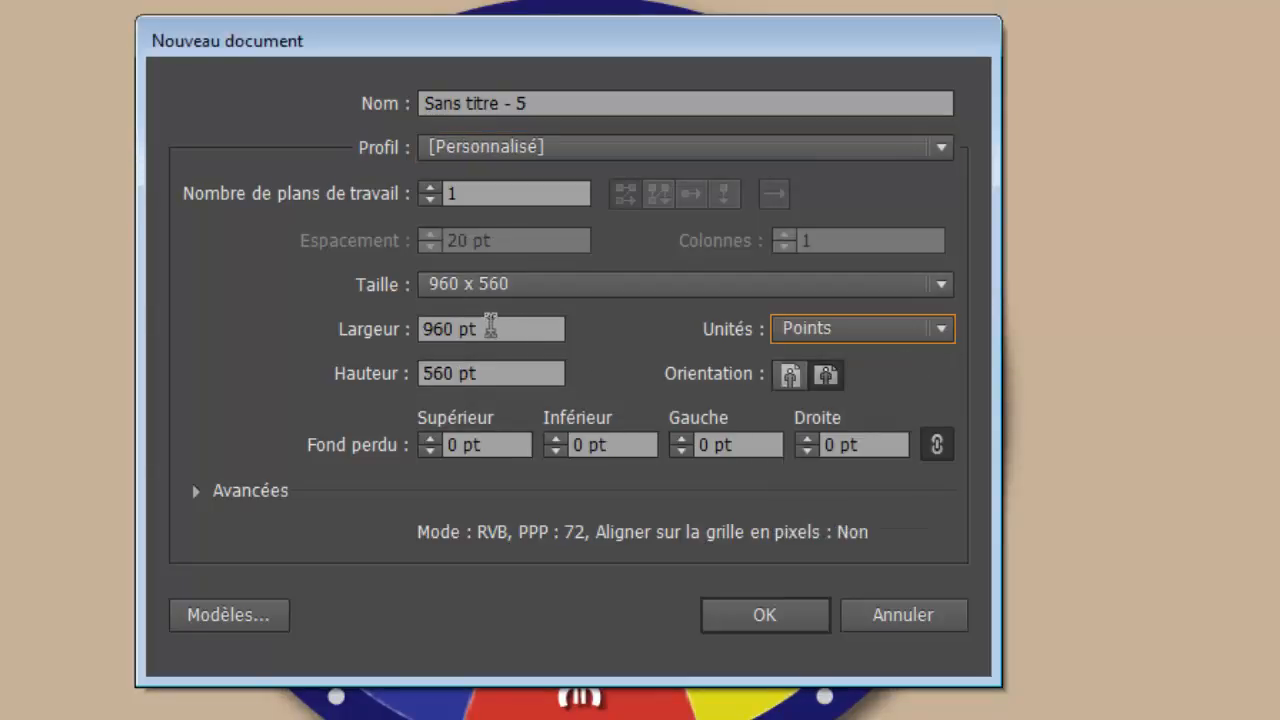
Step: Set the document size to 1500 pt wide and 1000 pt high, and create it
{"action": "left_click_drag", "start_coordinate": [488, 327], "coordinate": [343, 320]}
{"action": "type", "text": "1500"}
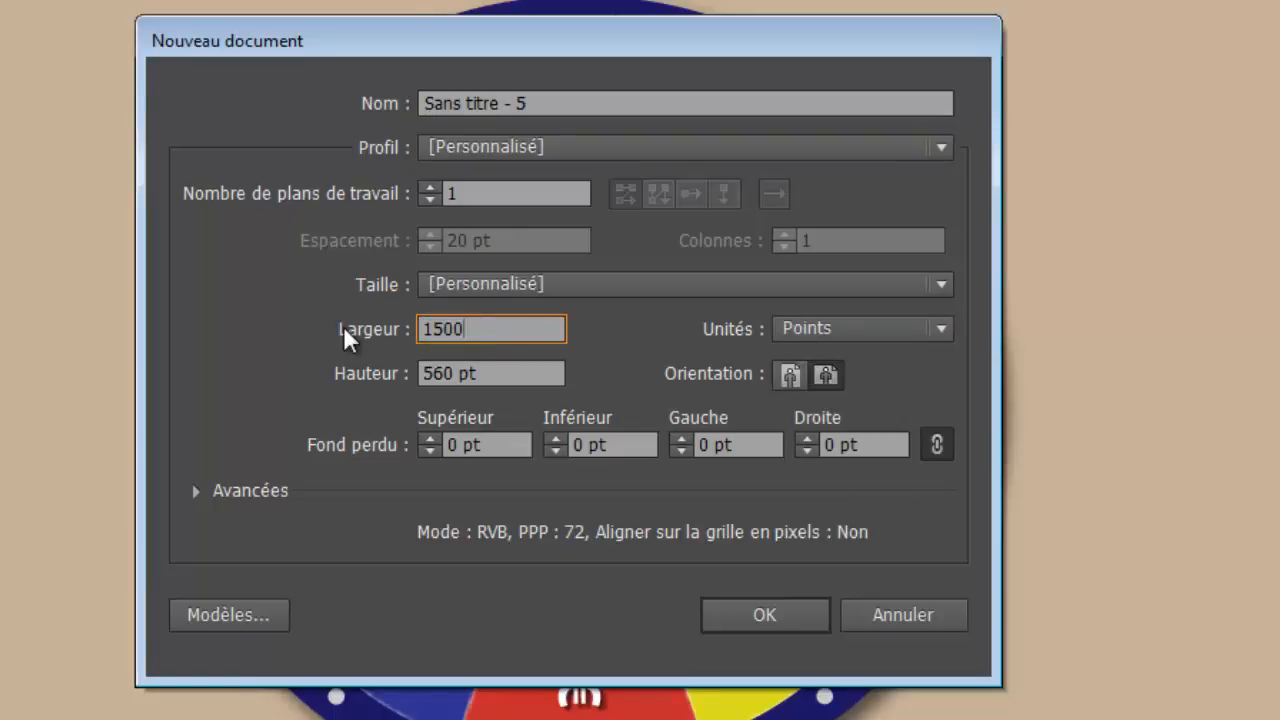
{"action": "left_click_drag", "start_coordinate": [494, 371], "coordinate": [325, 366]}
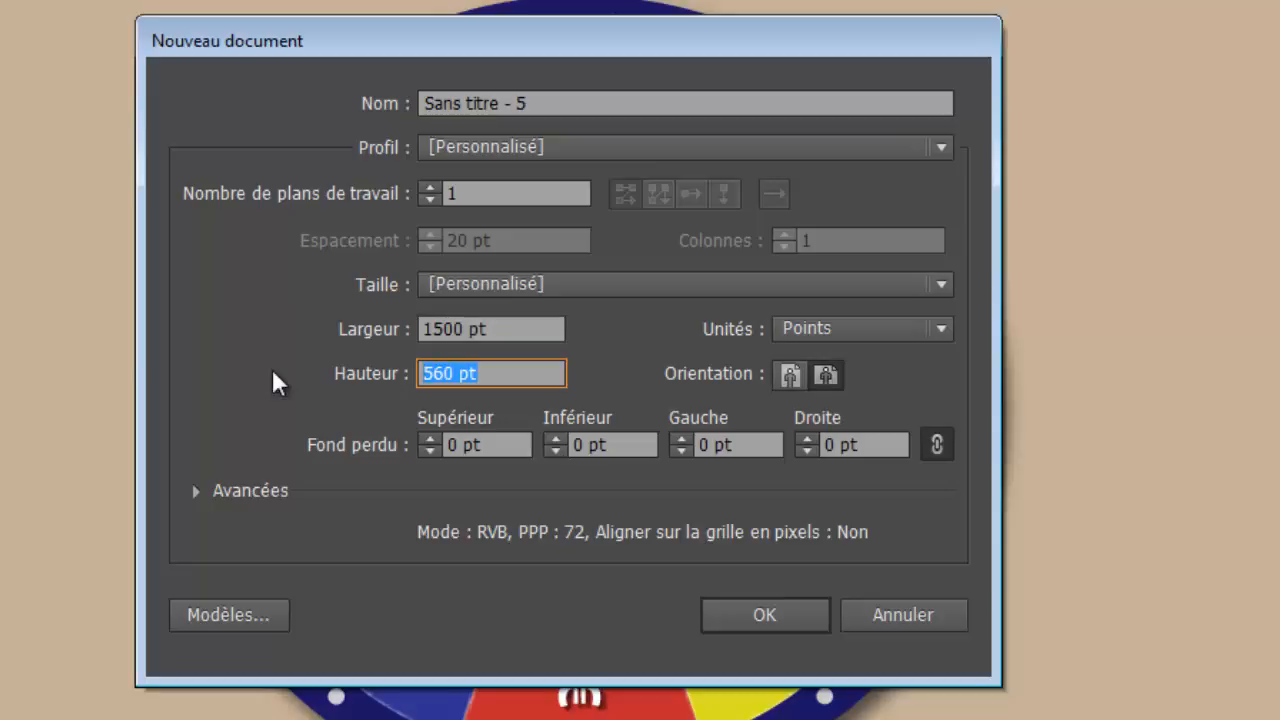
{"action": "type", "text": "1000"}
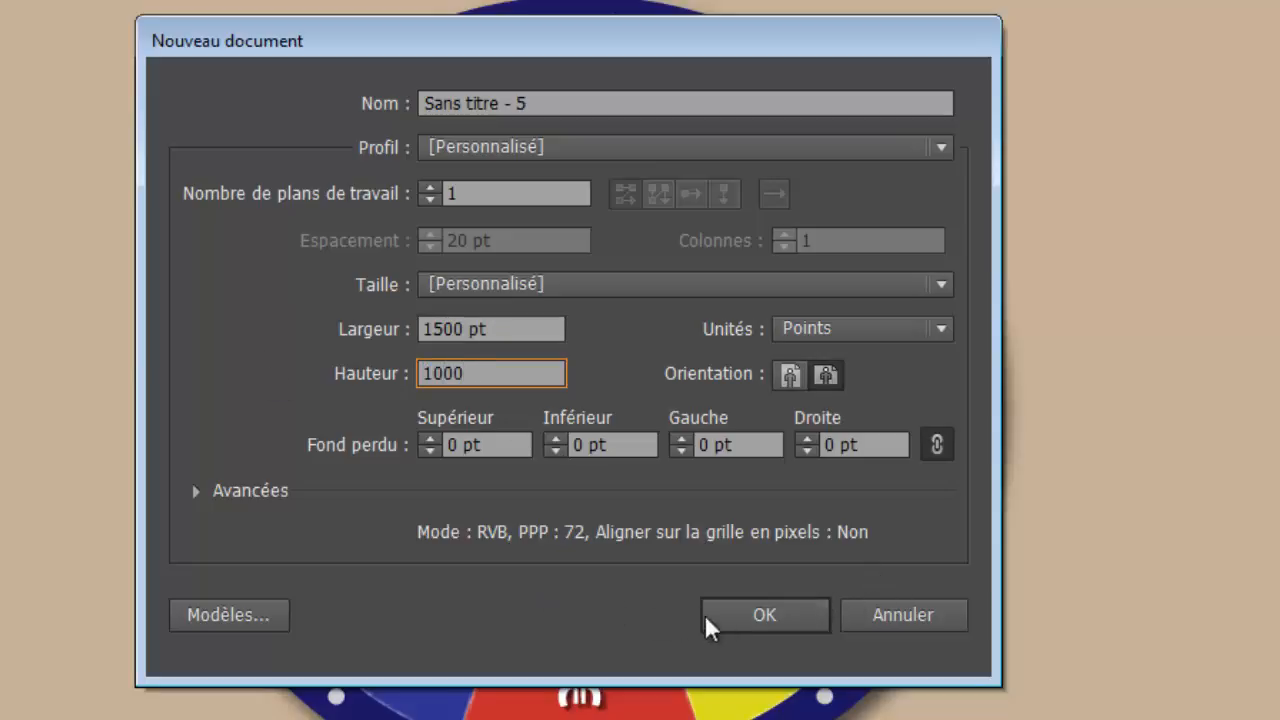
{"action": "left_click", "coordinate": [763, 616]}
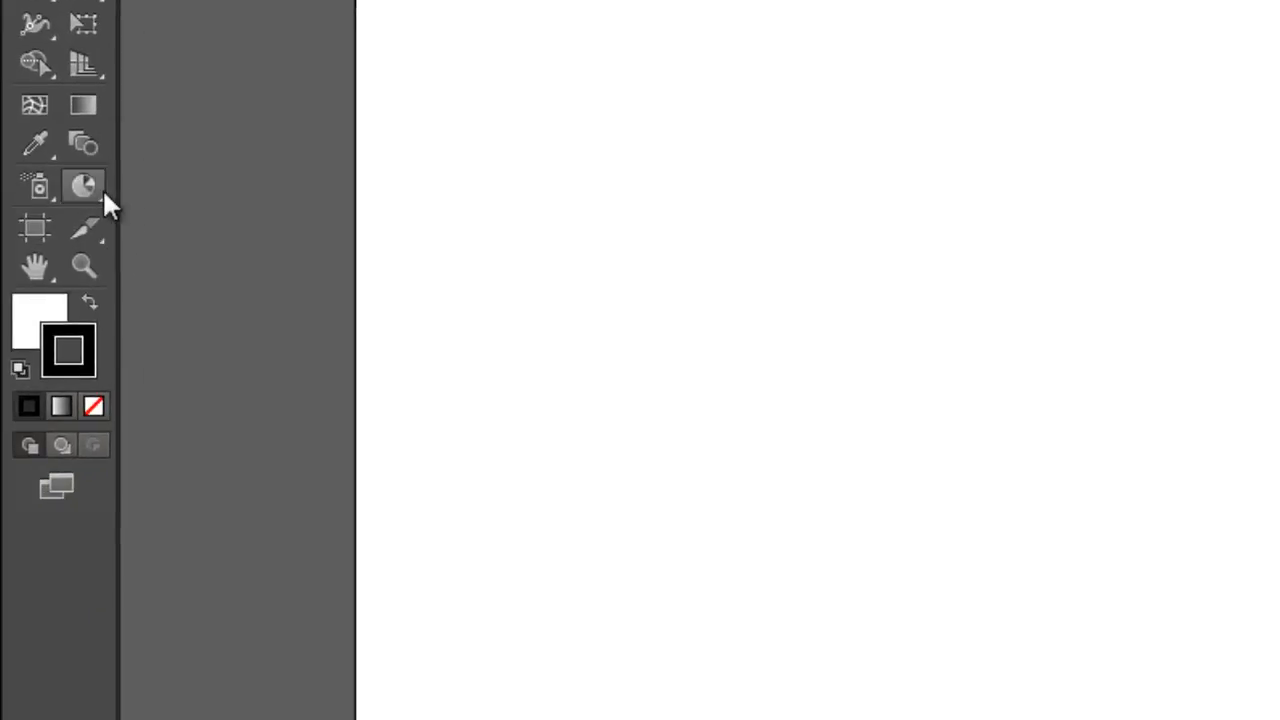
Step: Draw a large pie graph on the left-centre area of the artboard with the Pie Graph tool
{"action": "left_click", "coordinate": [90, 190]}
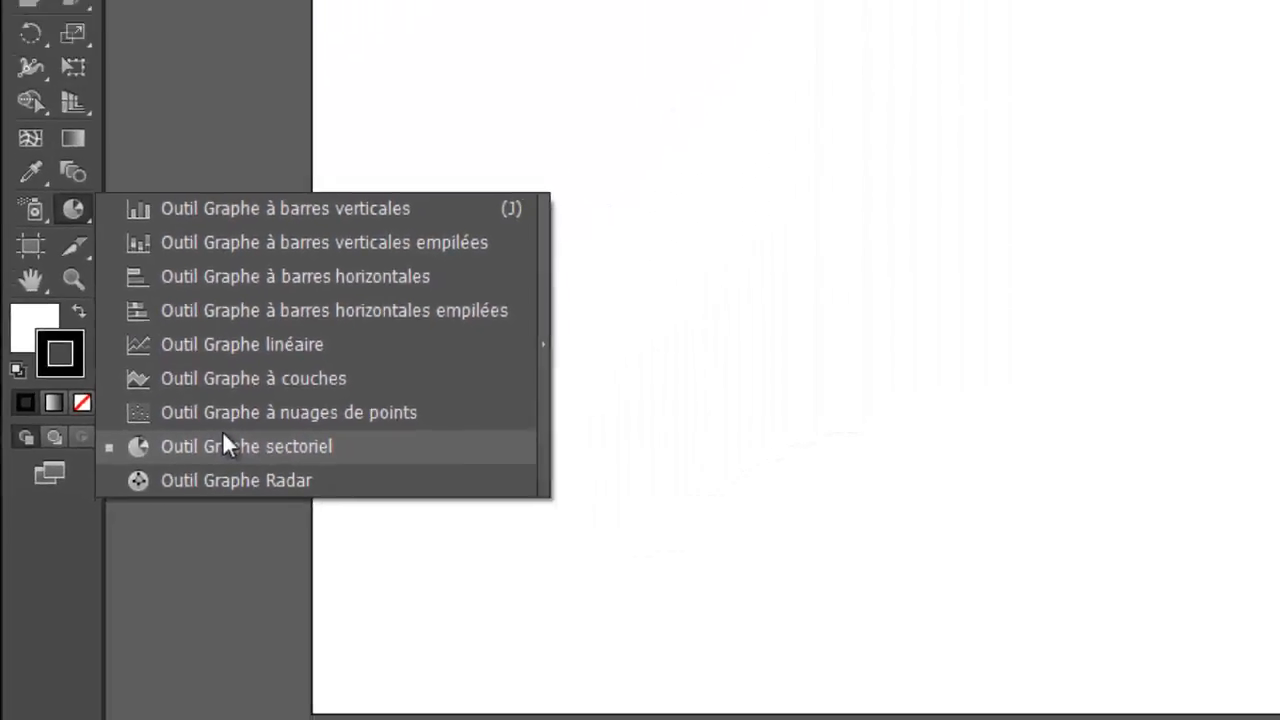
{"action": "left_click", "coordinate": [437, 272]}
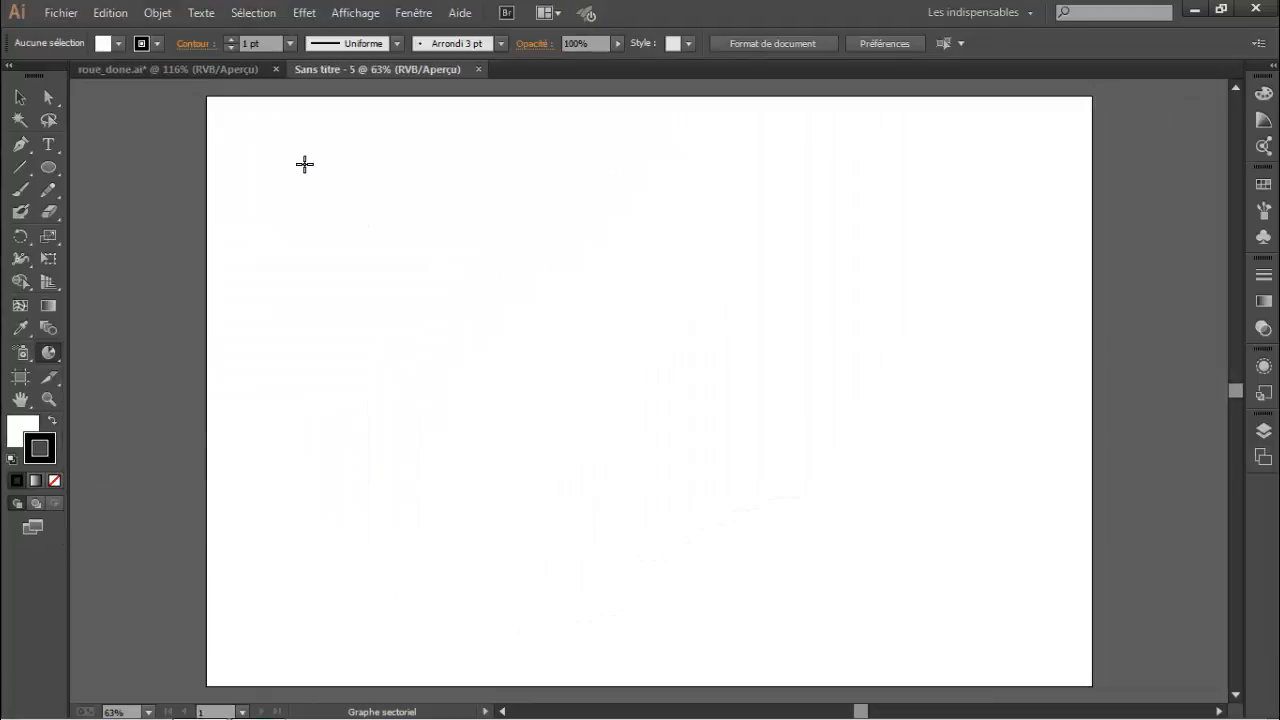
{"action": "left_click_drag", "start_coordinate": [305, 163], "coordinate": [770, 603]}
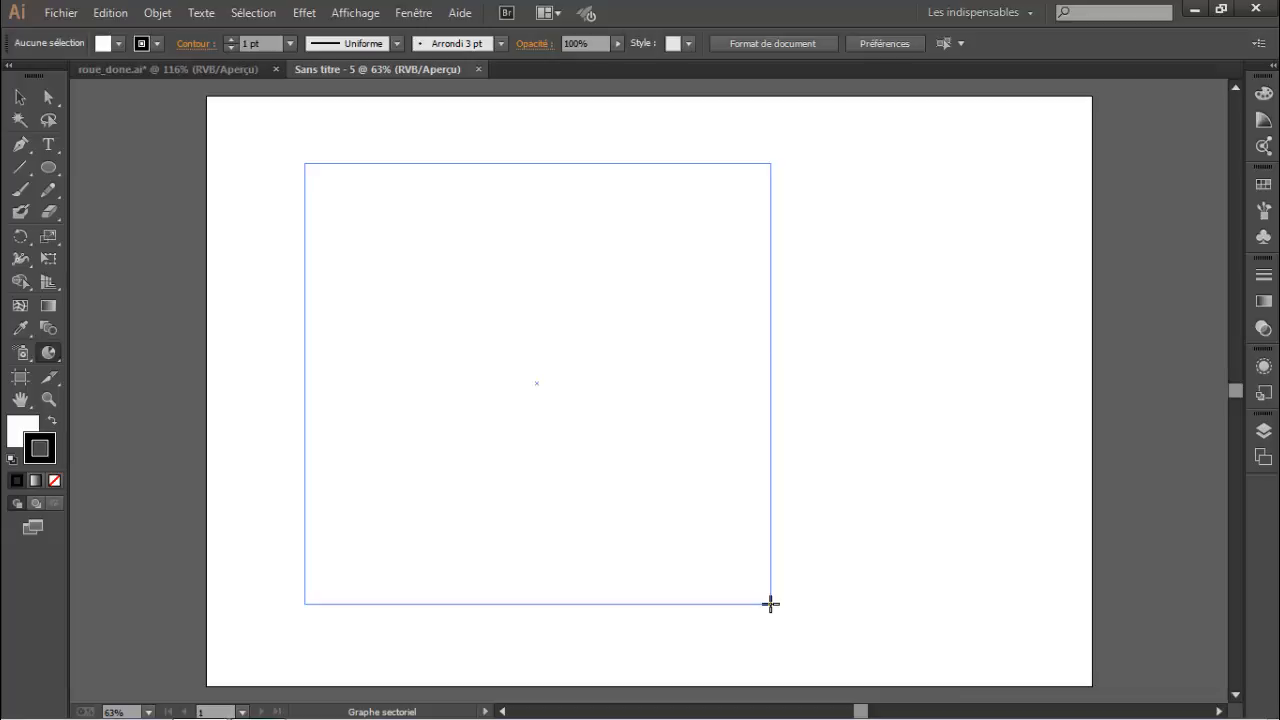
{"action": "left_click_drag", "start_coordinate": [770, 603], "coordinate": [770, 603]}
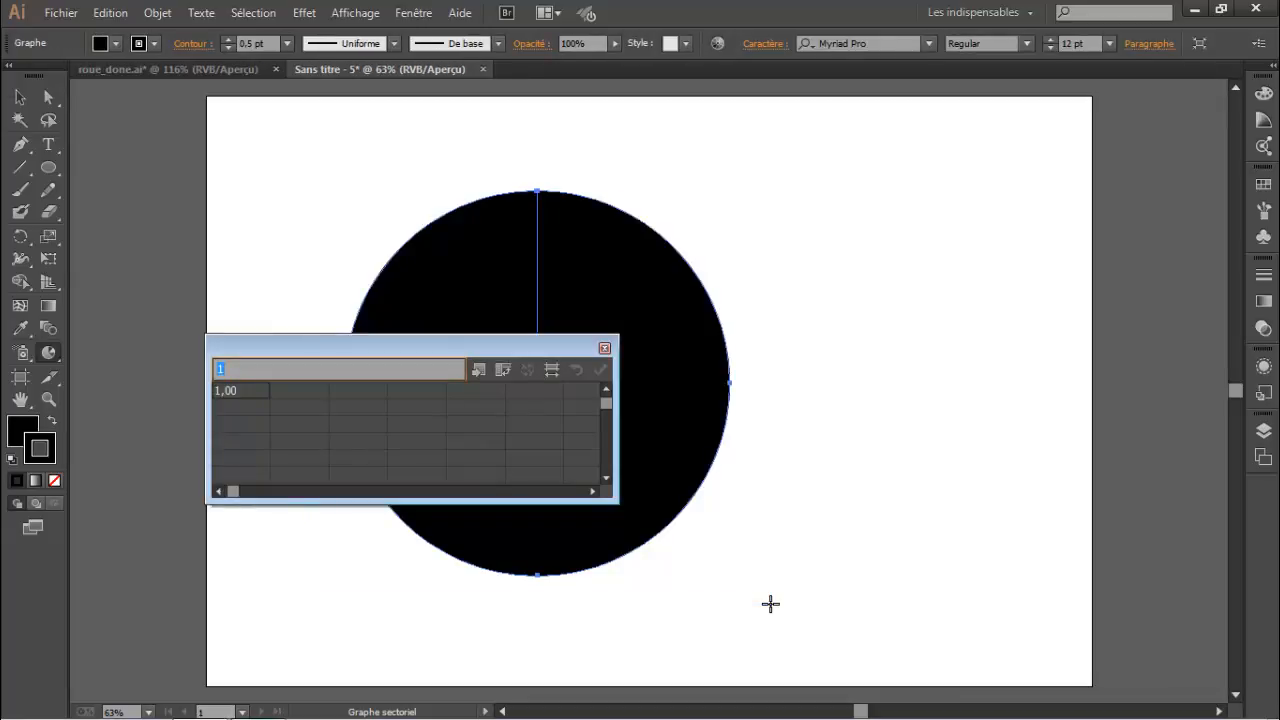
Step: Enlarge the graph data window to show more cells and move it down to uncover part of the pie
{"action": "mouse_move", "coordinate": [366, 345]}
{"action": "left_mouse_down"}
{"action": "mouse_move", "coordinate": [749, 461]}
{"action": "mouse_move", "coordinate": [498, 408]}
{"action": "mouse_move", "coordinate": [374, 350]}
{"action": "left_mouse_up"}
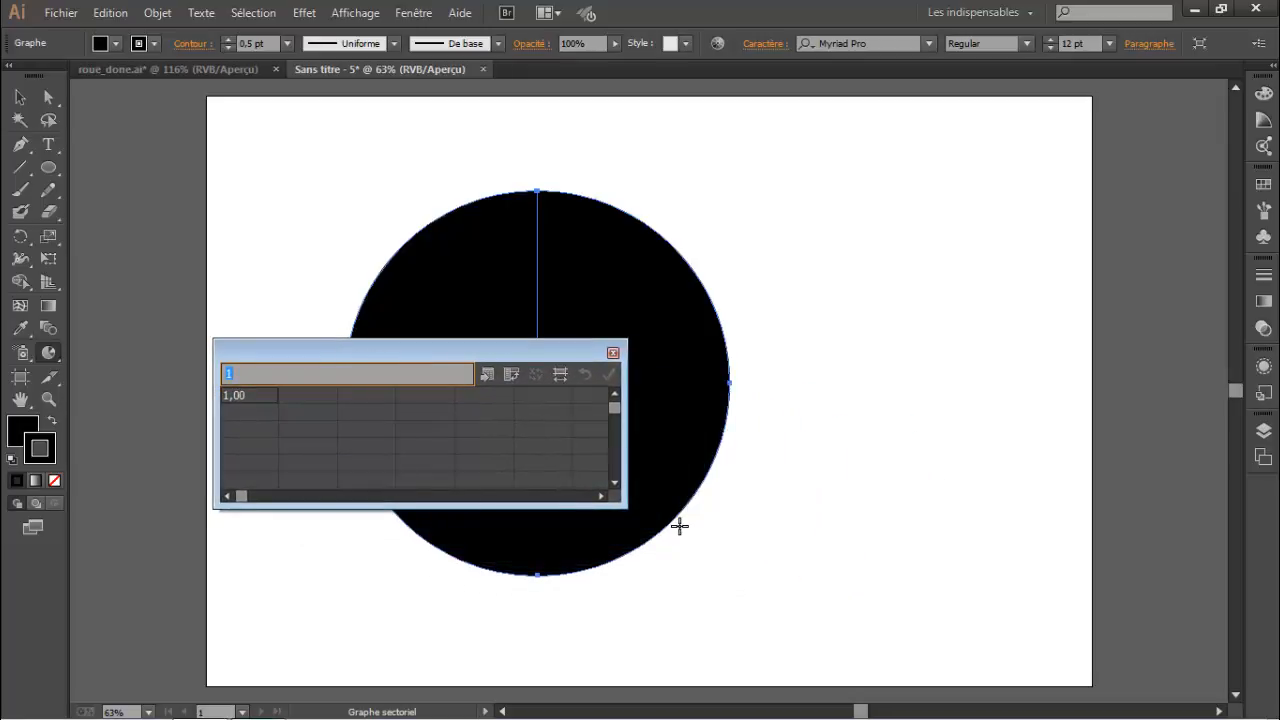
{"action": "left_click_drag", "start_coordinate": [626, 507], "coordinate": [1118, 619]}
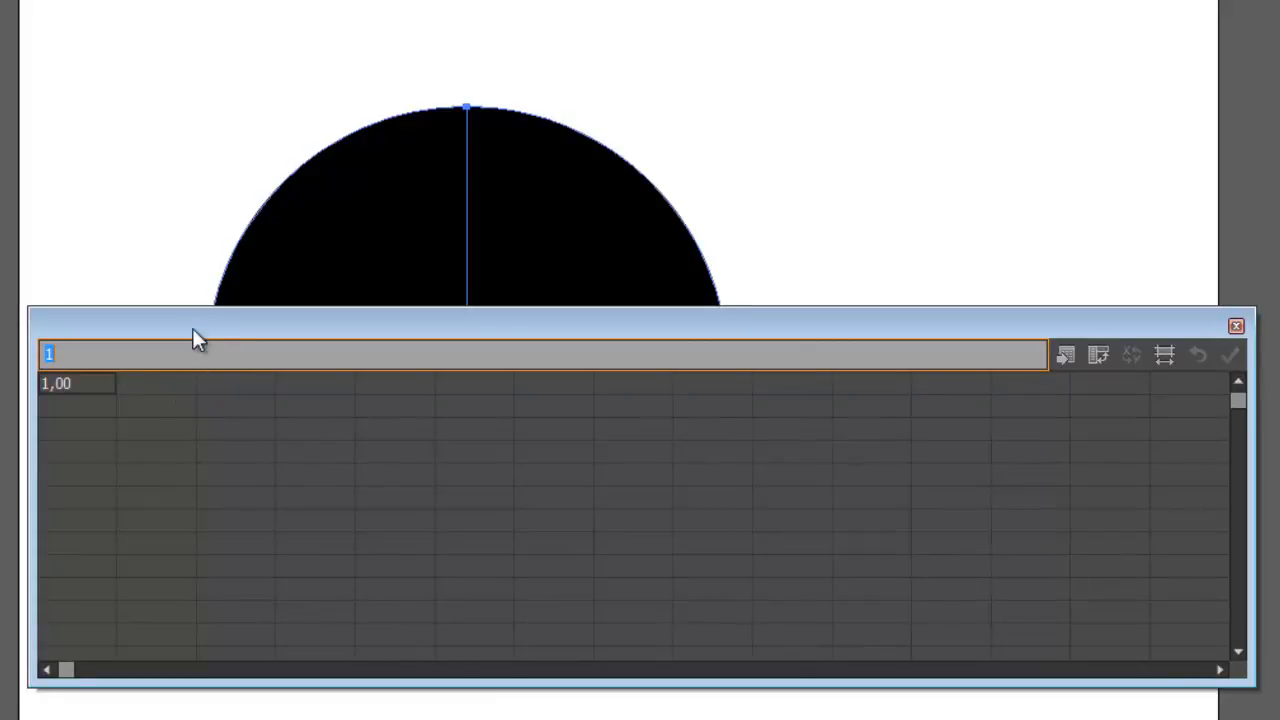
{"action": "left_click_drag", "start_coordinate": [192, 328], "coordinate": [205, 392]}
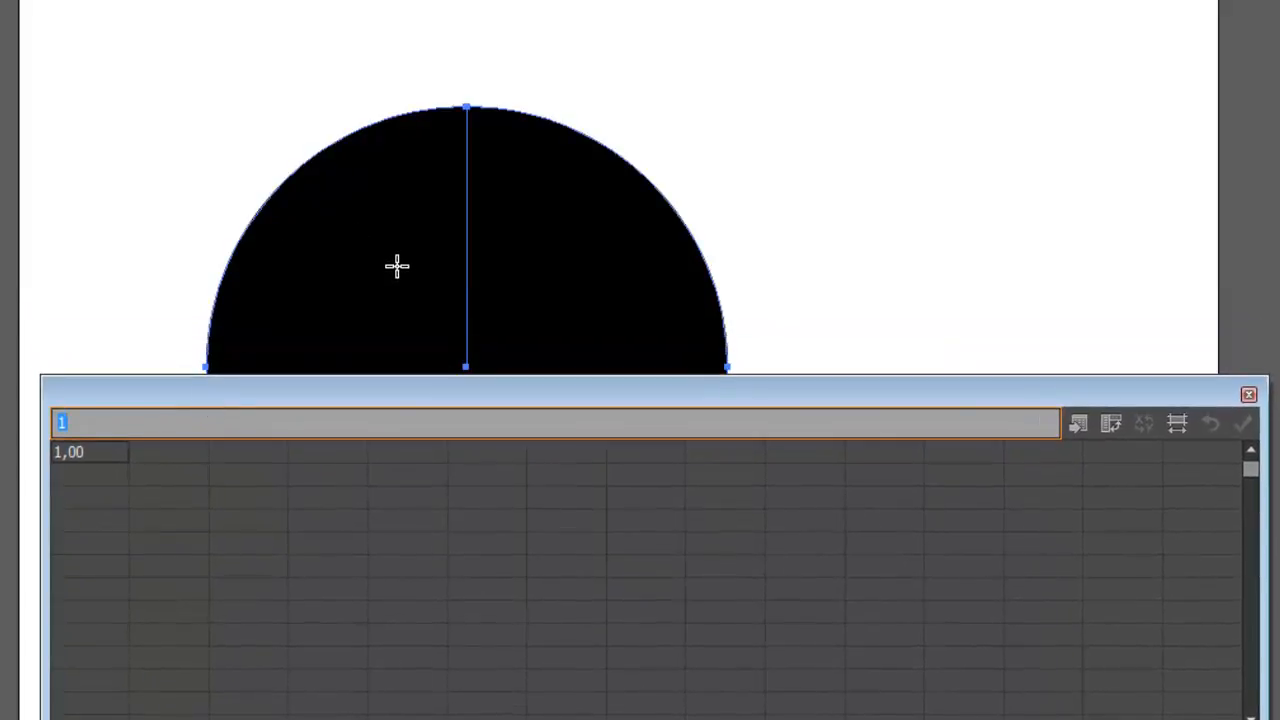
Step: Enter the value 1 in the second through ninth cells of the graph data's first row
{"action": "left_click", "coordinate": [172, 454]}
{"action": "type", "text": "1"}
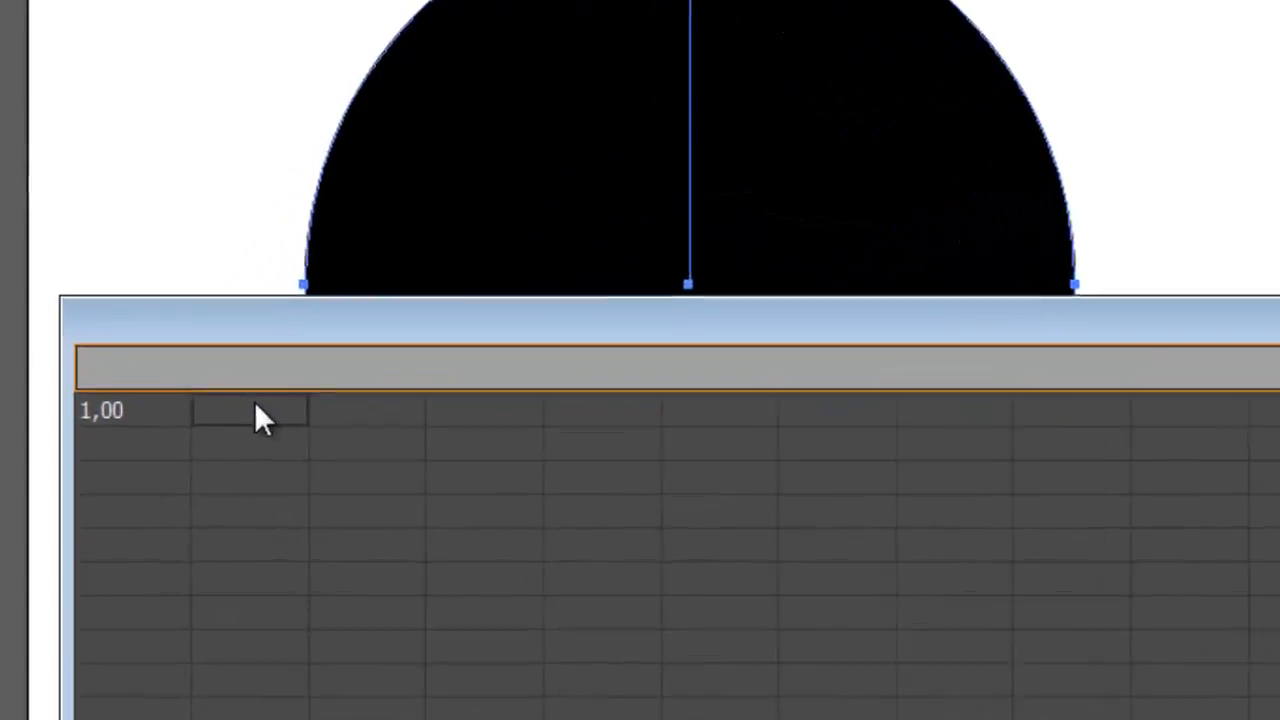
{"action": "key", "text": "Tab"}
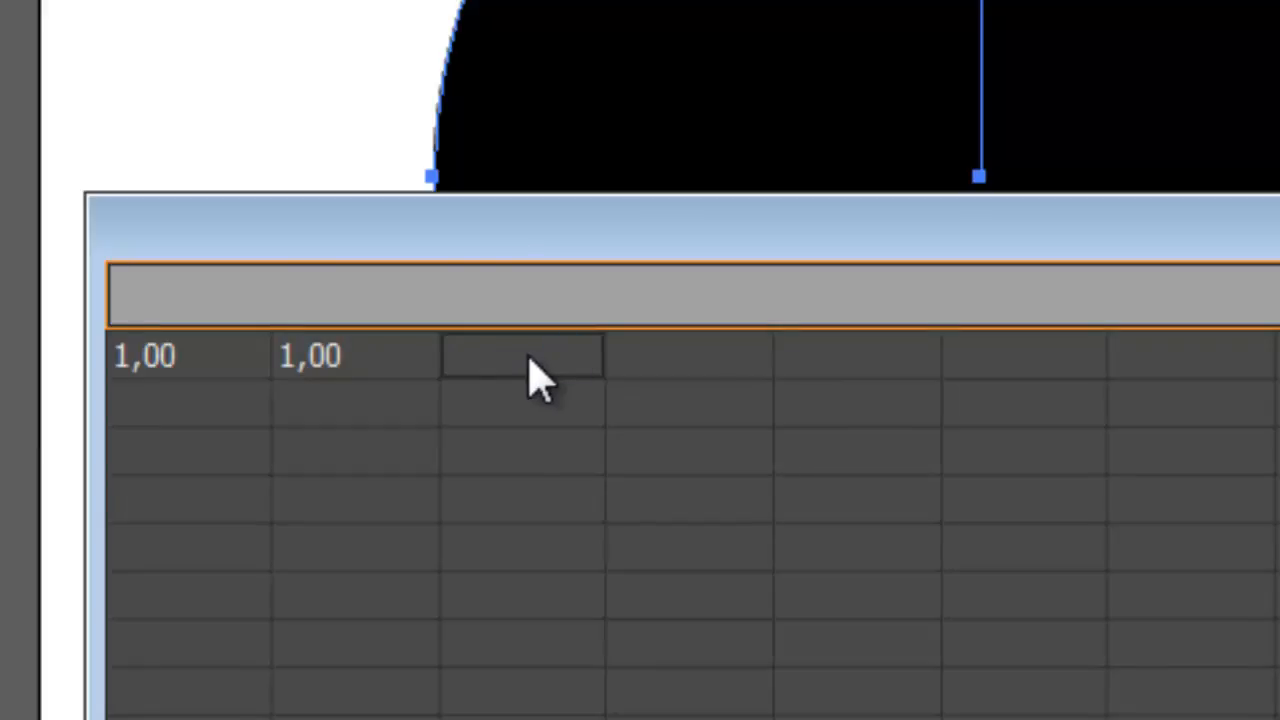
{"action": "type", "text": "1"}
{"action": "left_click", "coordinate": [637, 355]}
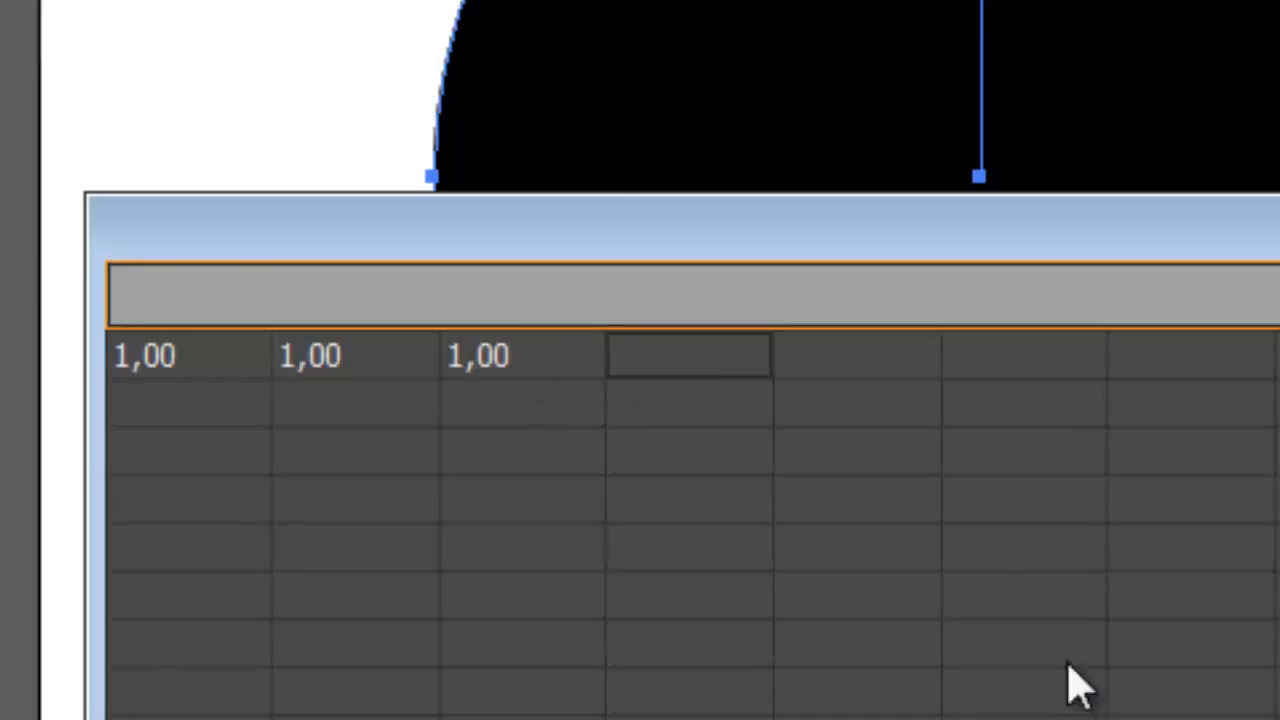
{"action": "type", "text": "1"}
{"action": "key", "text": "Tab"}
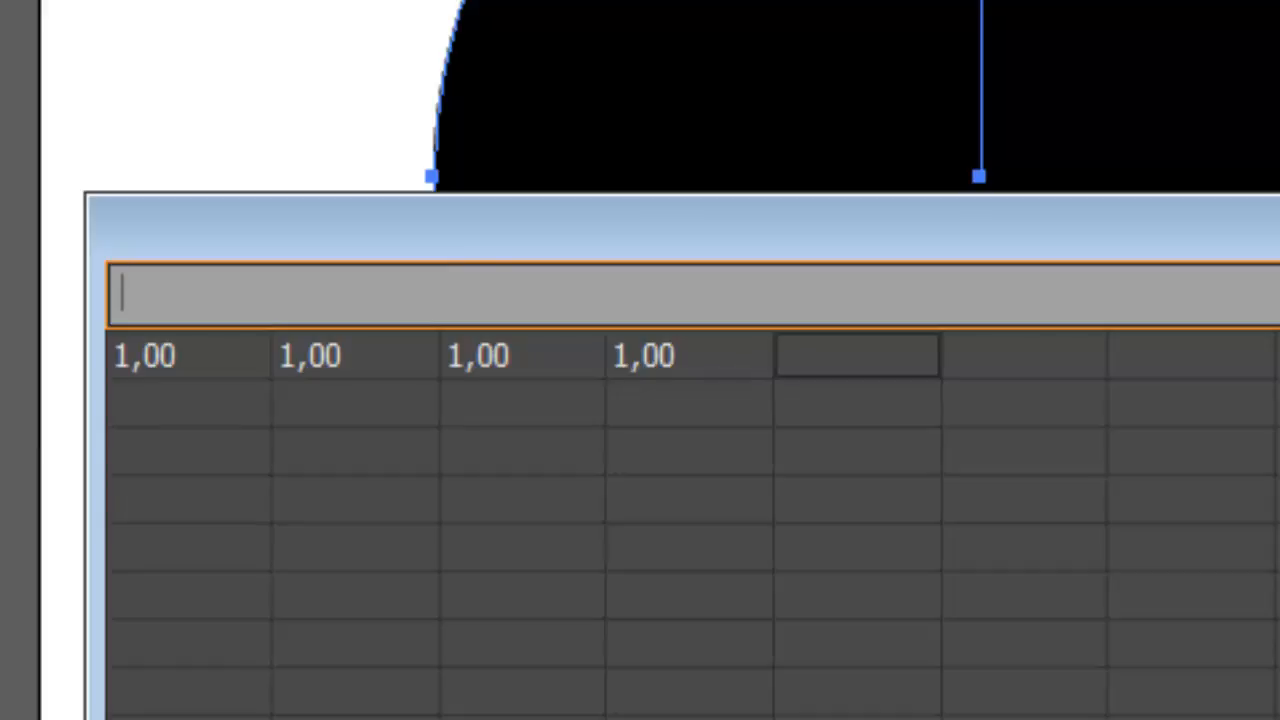
{"action": "type", "text": "1"}
{"action": "key", "text": "Tab"}
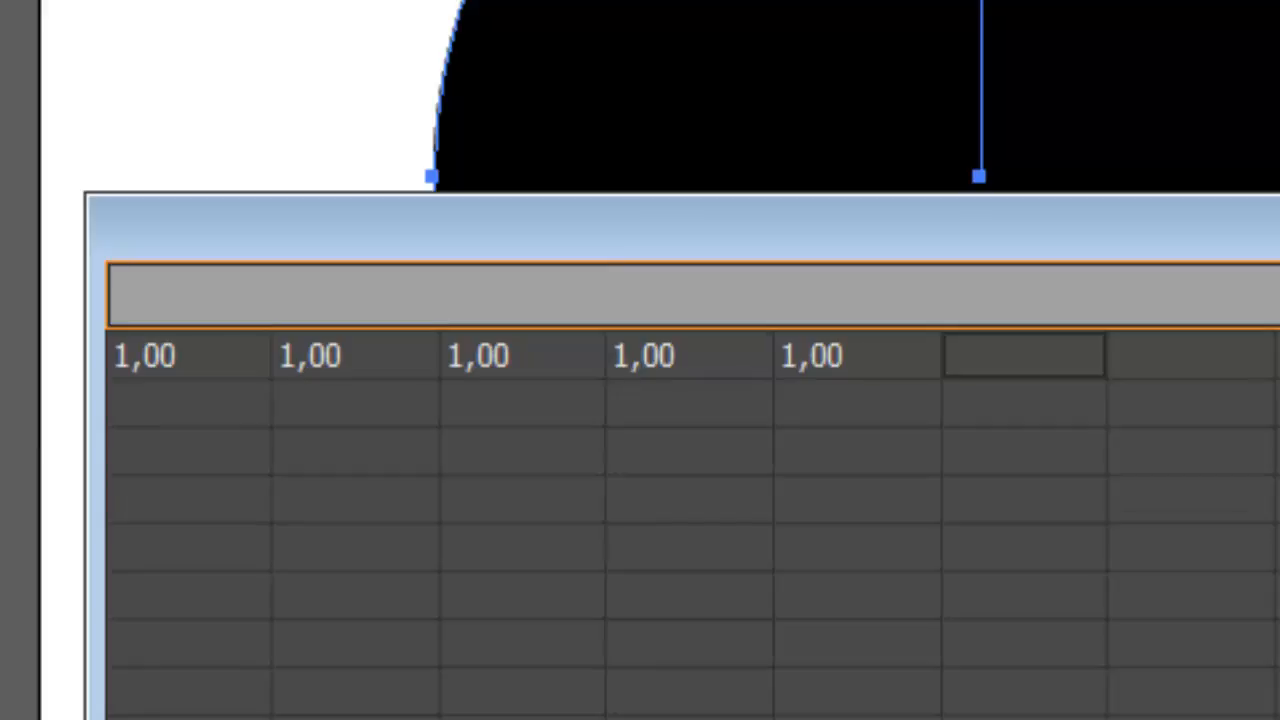
{"action": "type", "text": "1"}
{"action": "key", "text": "Tab"}
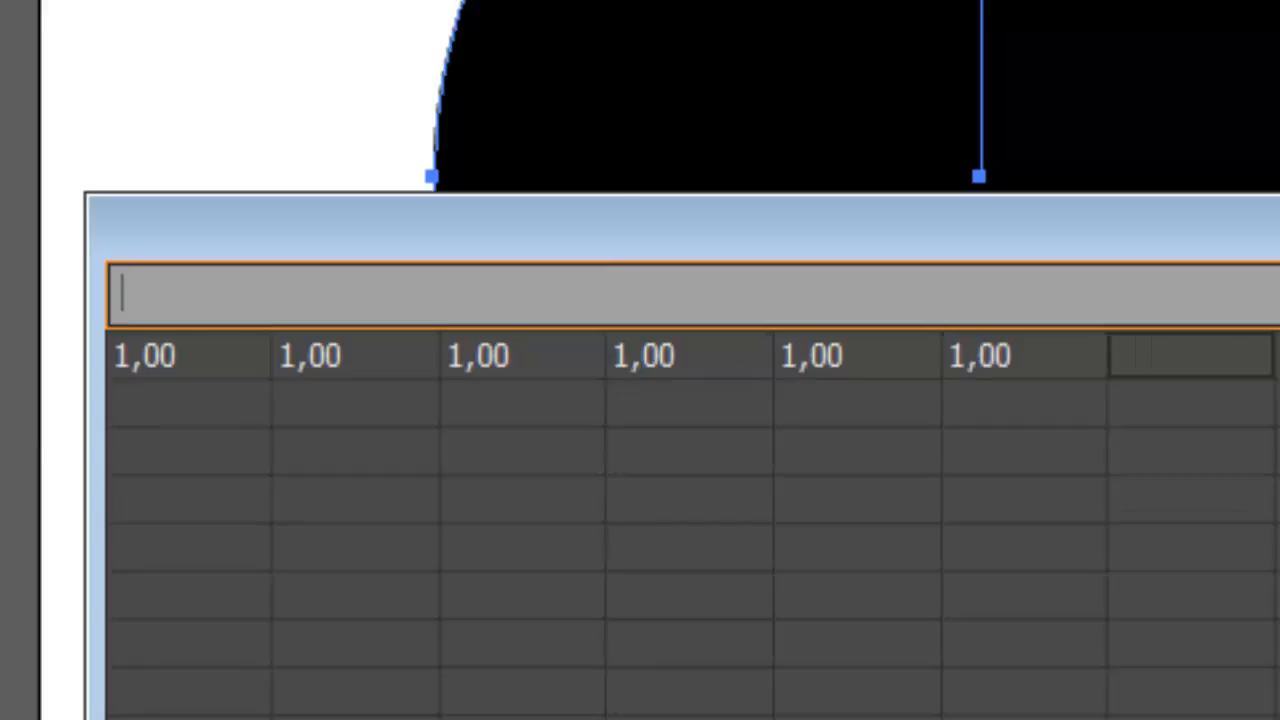
{"action": "type", "text": "1"}
{"action": "key", "text": "Tab"}
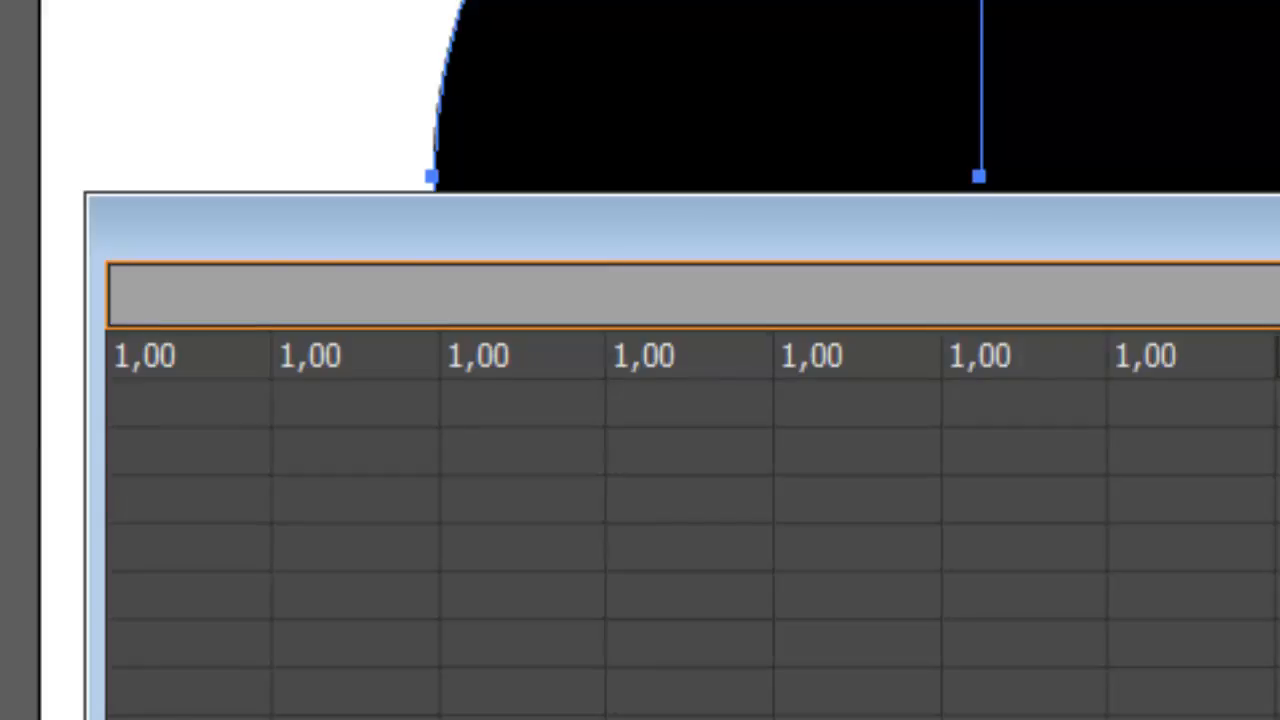
Step: Apply the entered data to the pie graph and close the graph data window
{"action": "left_click_drag", "start_coordinate": [821, 193], "coordinate": [831, 196]}
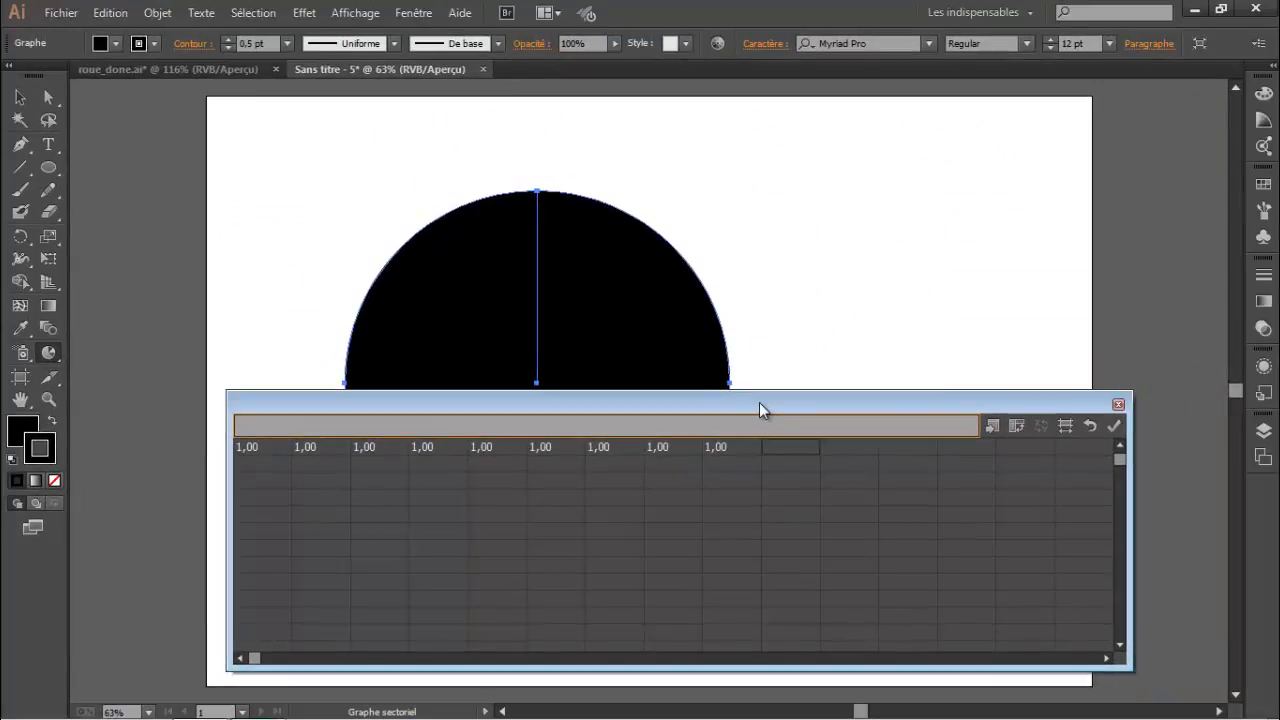
{"action": "left_click_drag", "start_coordinate": [759, 402], "coordinate": [747, 344]}
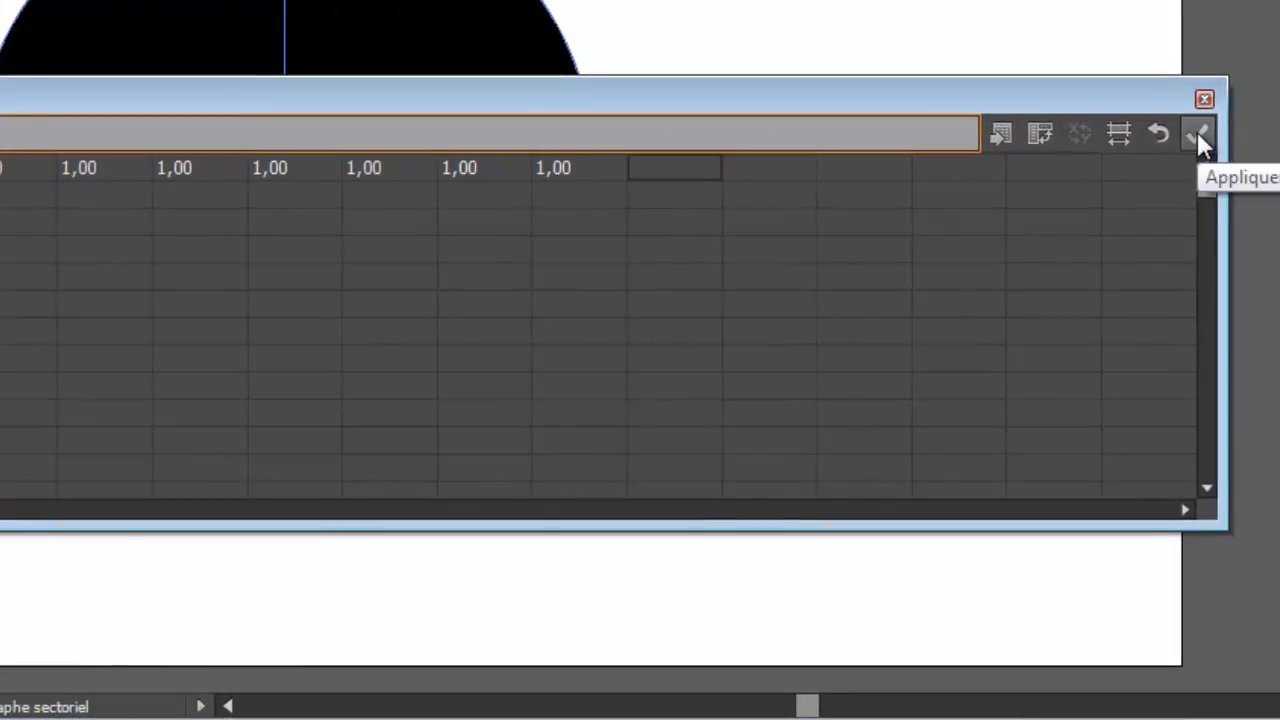
{"action": "left_click", "coordinate": [1197, 131]}
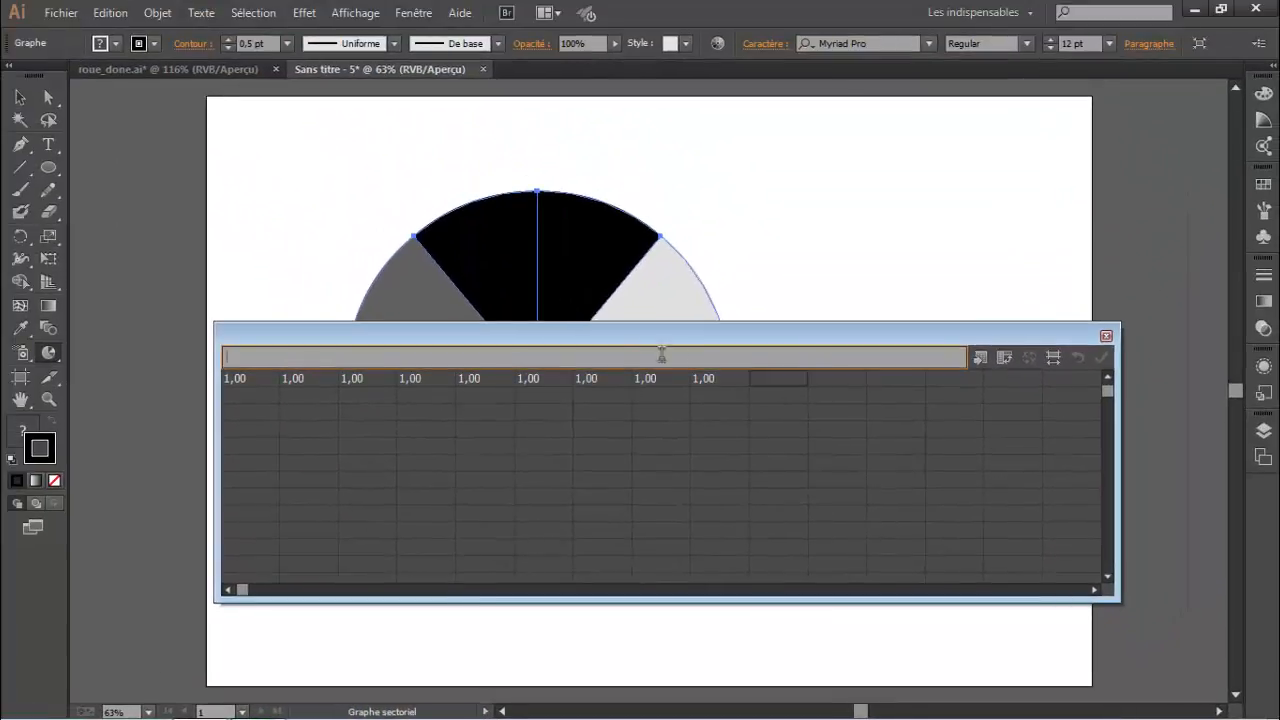
{"action": "left_click_drag", "start_coordinate": [605, 337], "coordinate": [748, 337]}
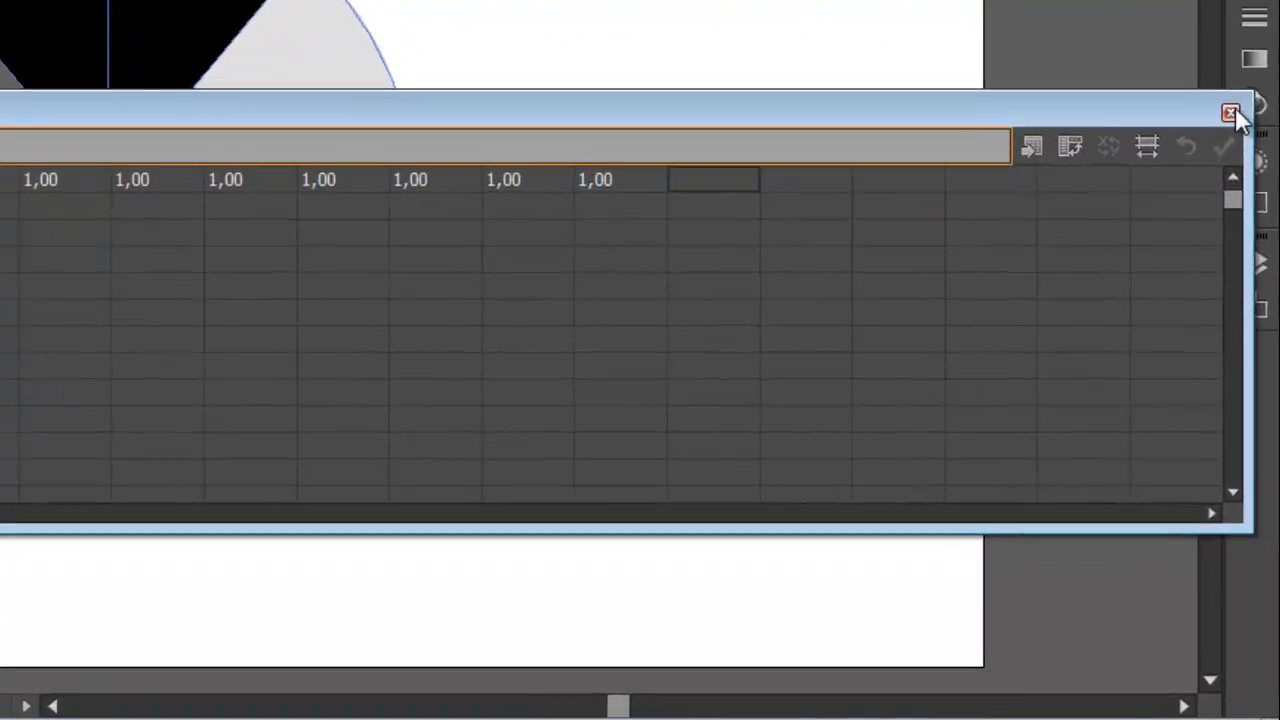
{"action": "left_click", "coordinate": [1232, 114]}
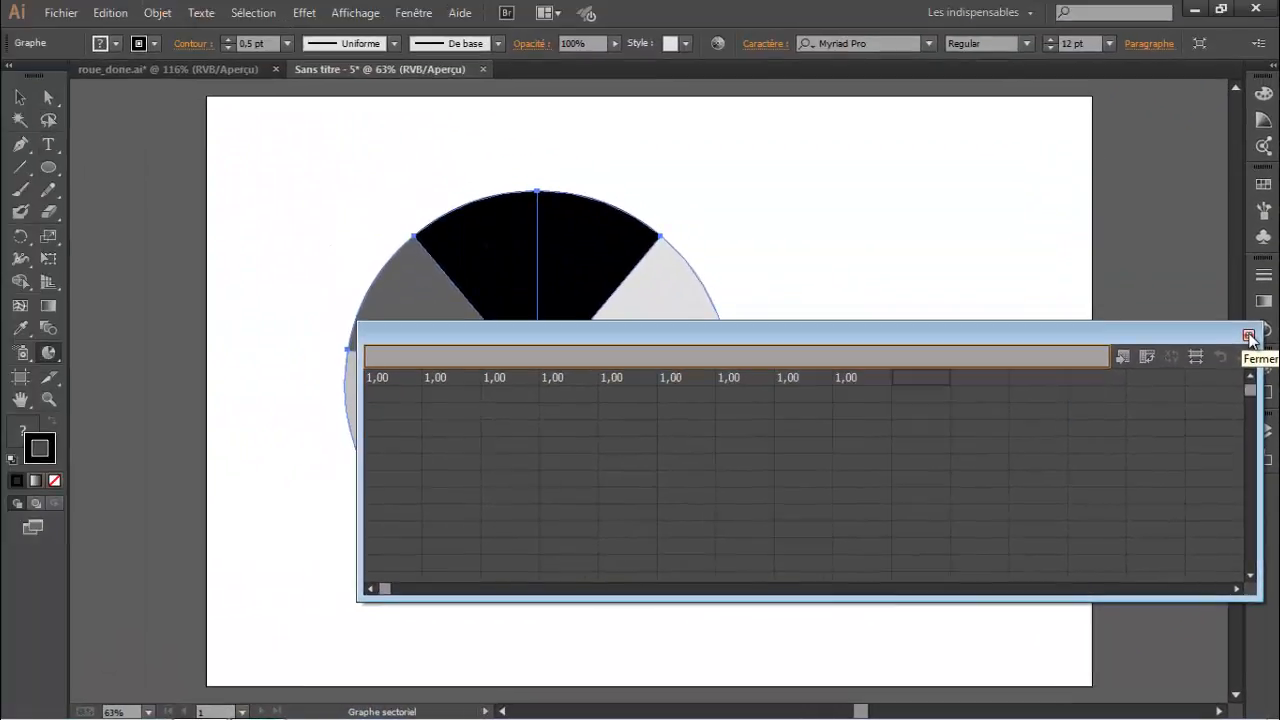
{"action": "left_click", "coordinate": [1231, 113]}
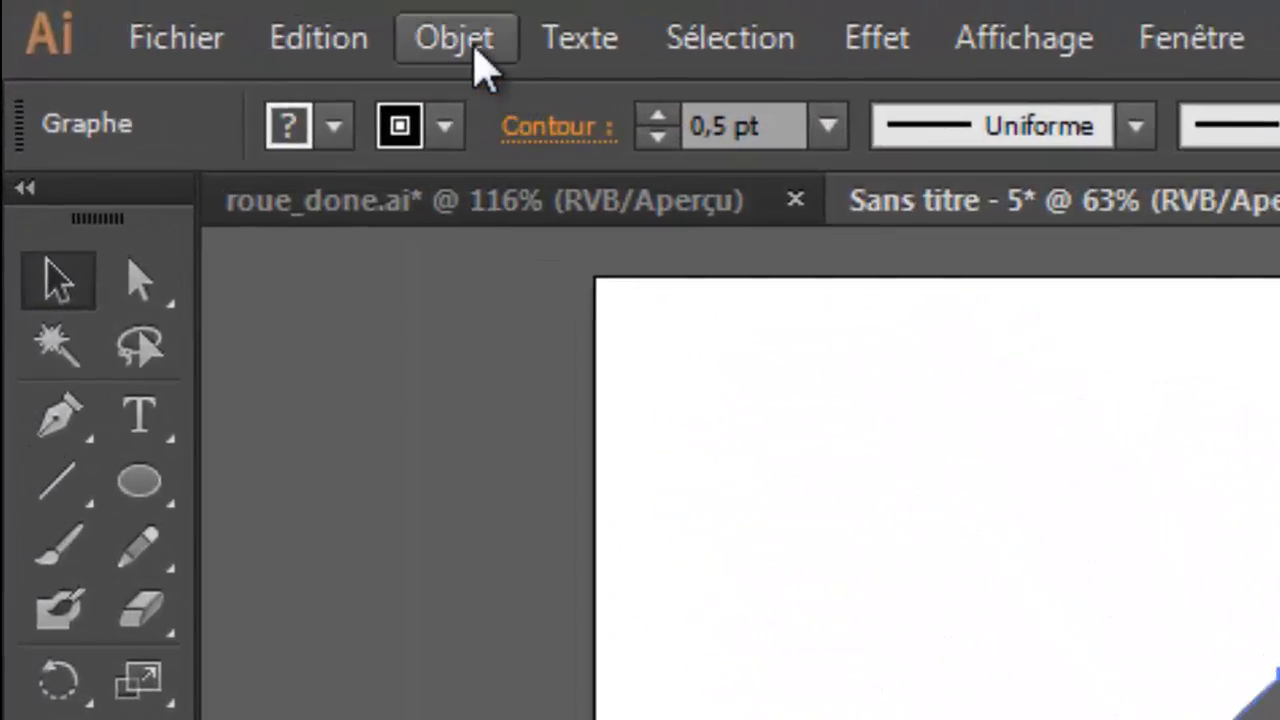
Step: Ungroup the pie graph, accepting the loss of its editable graph data, and ungroup the resulting group once more
{"action": "left_click", "coordinate": [477, 52]}
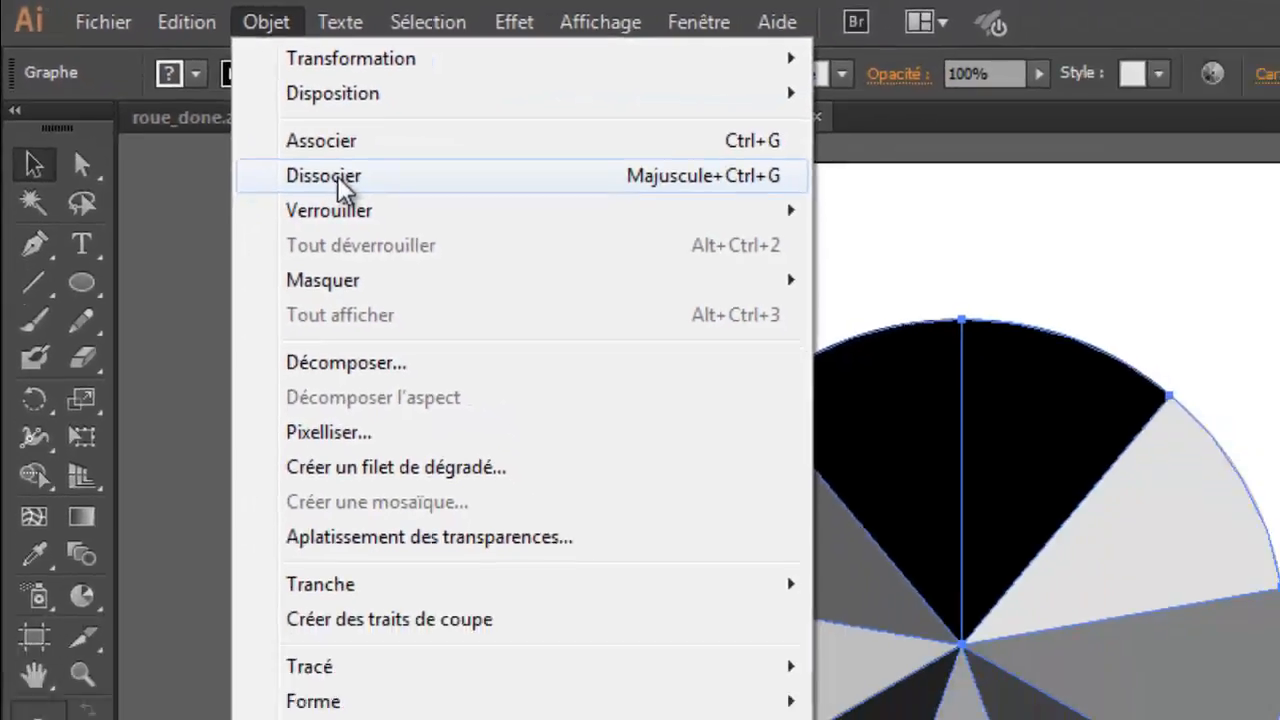
{"action": "left_click", "coordinate": [338, 183]}
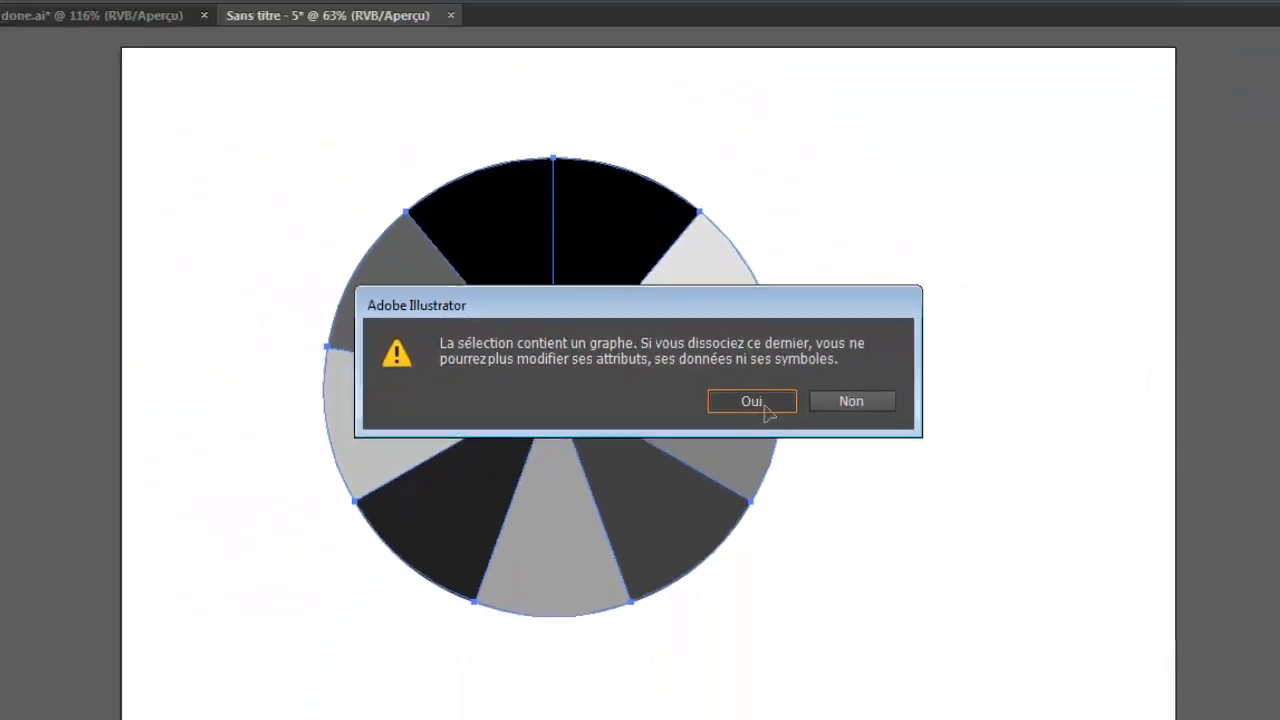
{"action": "left_click", "coordinate": [895, 466]}
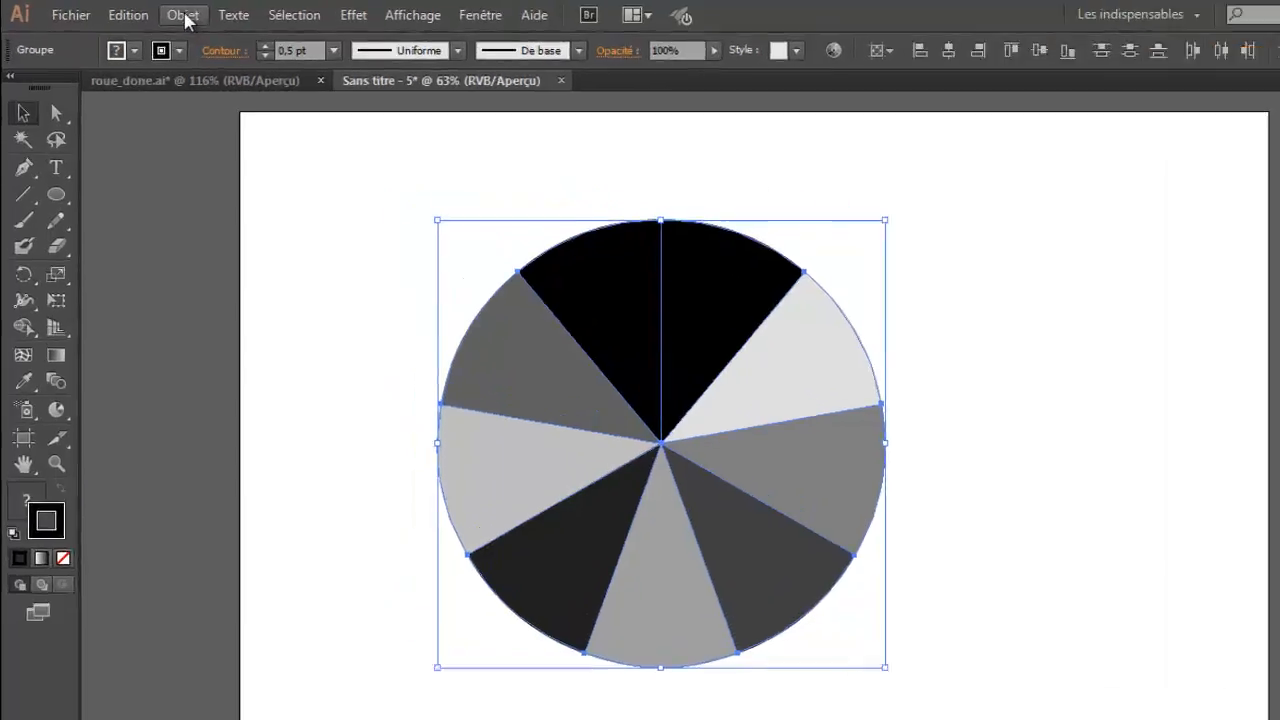
{"action": "left_click", "coordinate": [183, 15]}
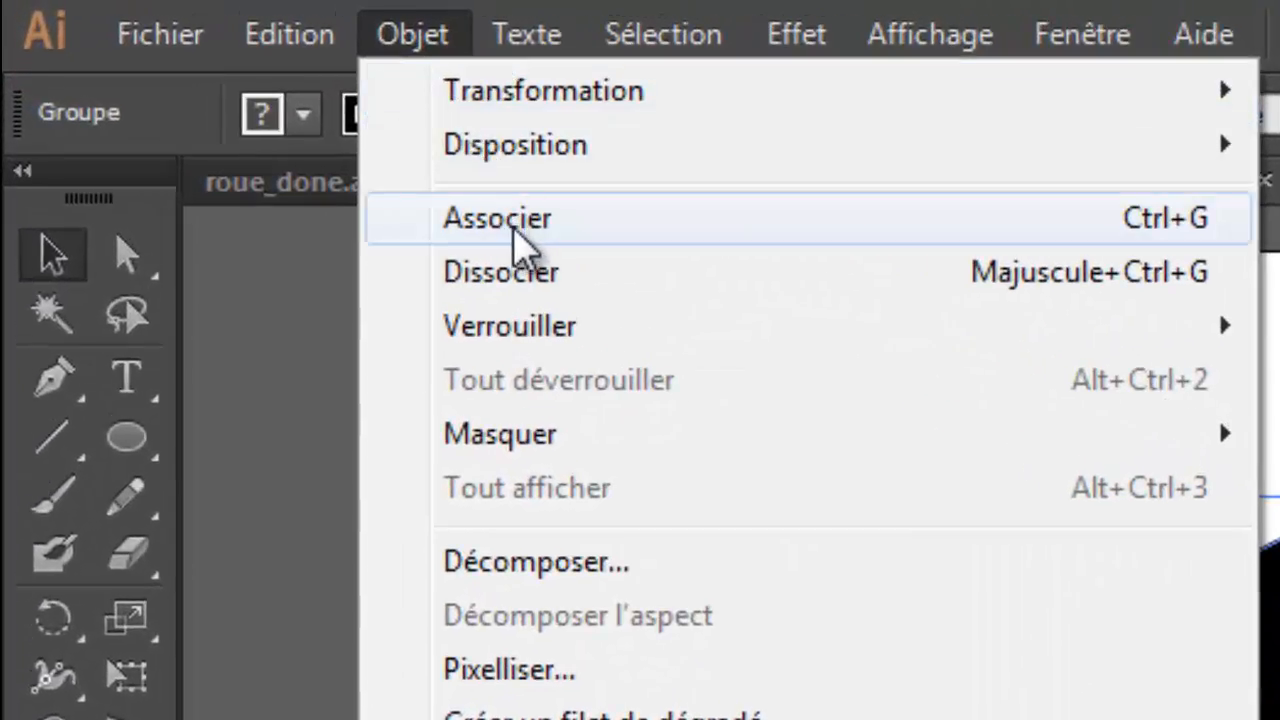
{"action": "left_click", "coordinate": [515, 272]}
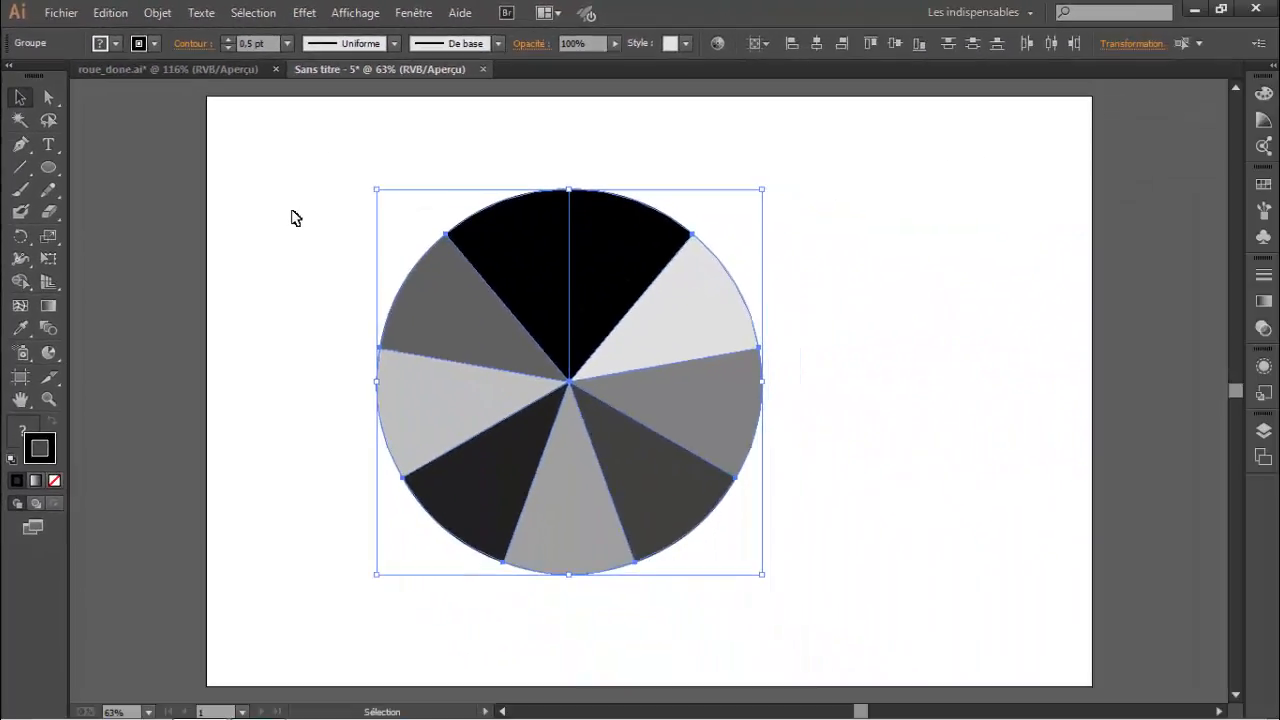
Step: Select several pie segments one after another to check that each is a separate object
{"action": "left_click", "coordinate": [294, 215]}
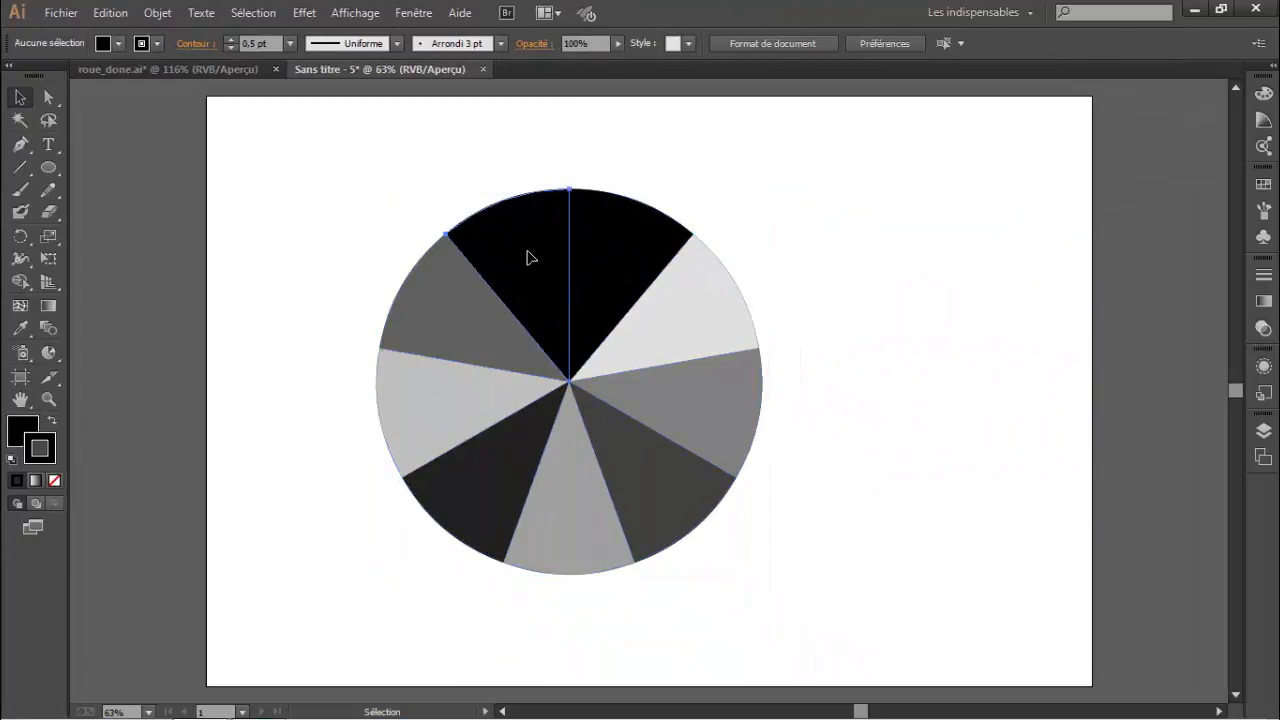
{"action": "left_click", "coordinate": [530, 257]}
{"action": "left_click", "coordinate": [645, 282]}
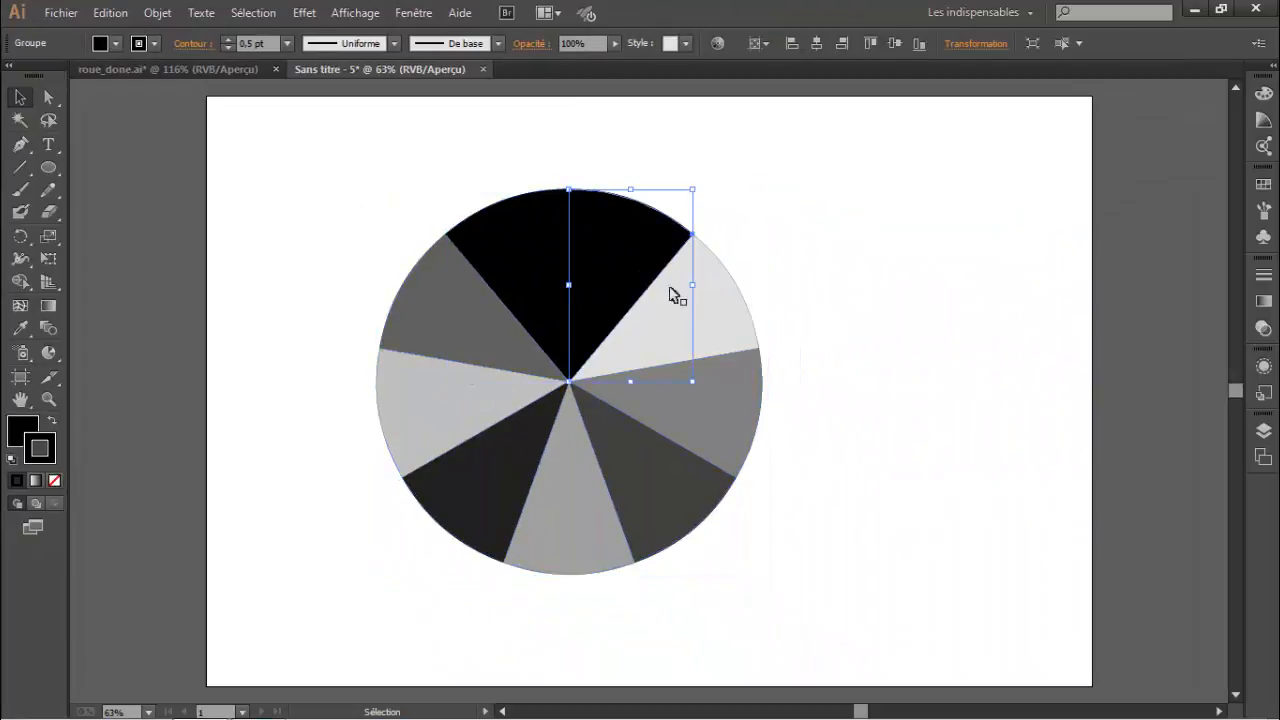
{"action": "left_click", "coordinate": [717, 323]}
{"action": "left_click", "coordinate": [730, 414]}
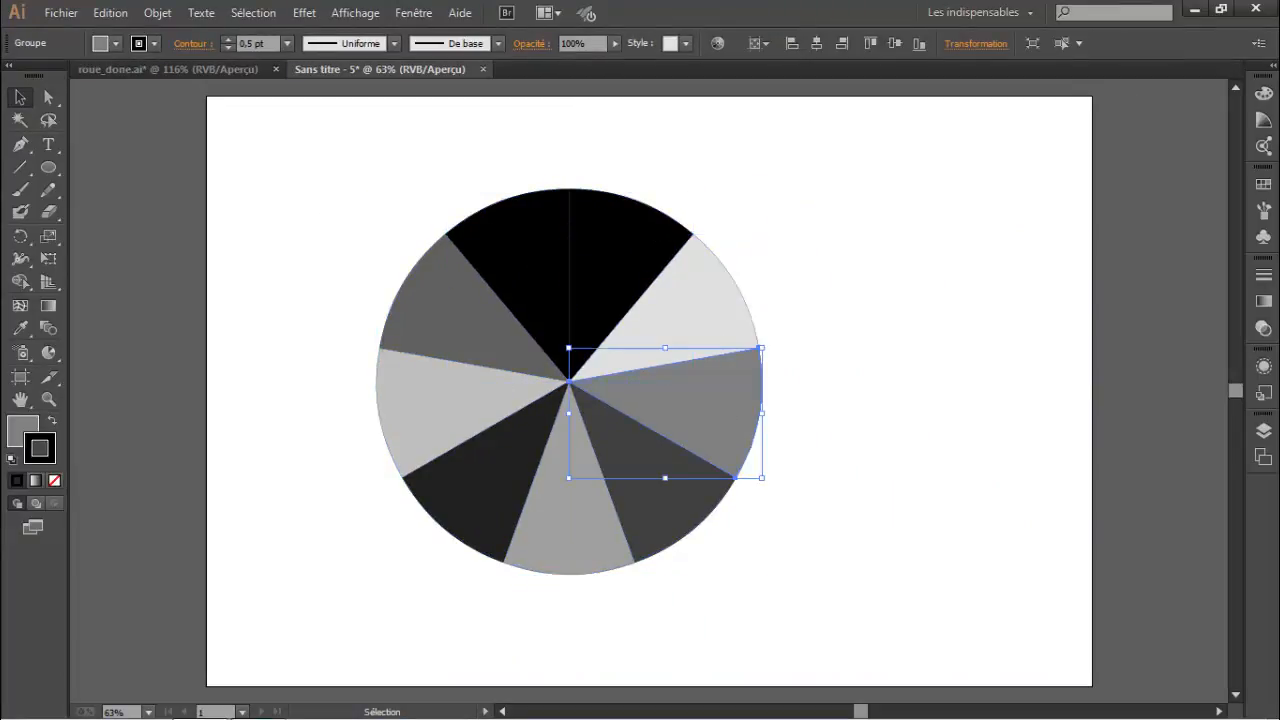
{"action": "left_click", "coordinate": [672, 500]}
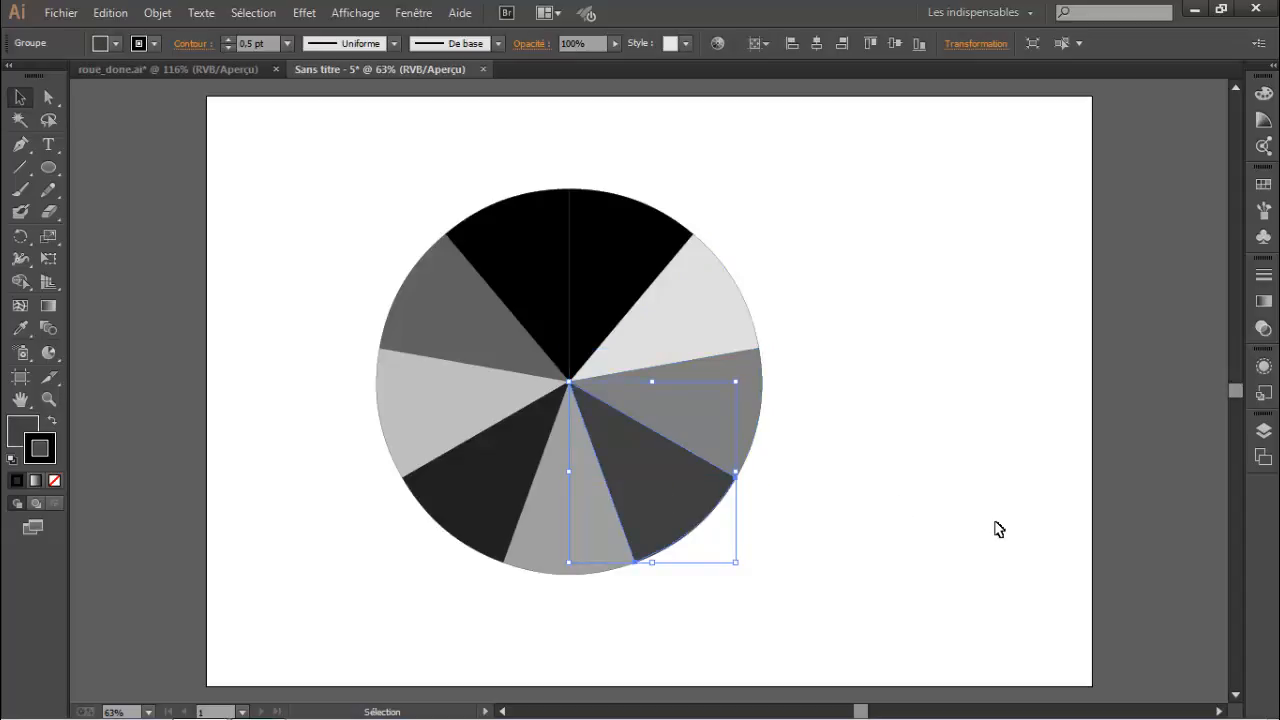
Step: Show the colour swatches as an enlarged floating palette beside the pie and make the fill the active colour attribute
{"action": "left_click", "coordinate": [1263, 184]}
{"action": "left_click_drag", "start_coordinate": [1197, 171], "coordinate": [958, 130]}
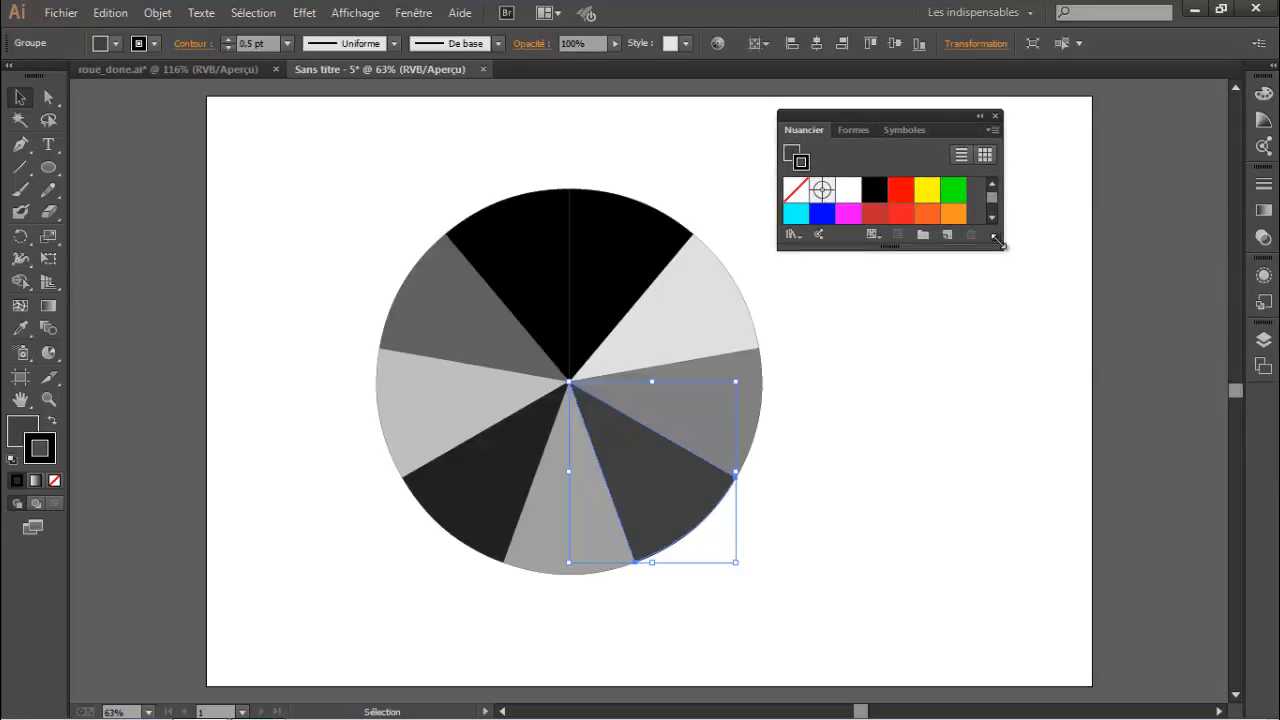
{"action": "left_click_drag", "start_coordinate": [1001, 242], "coordinate": [1115, 322]}
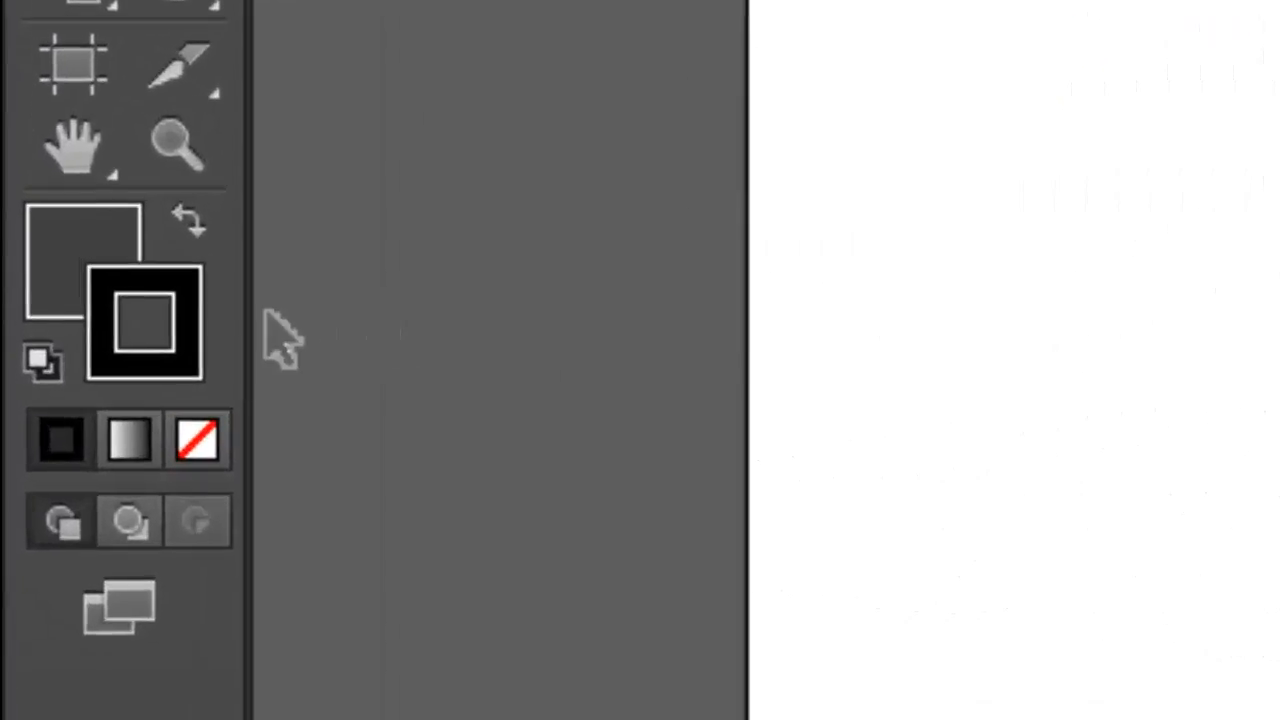
{"action": "key", "text": "x"}
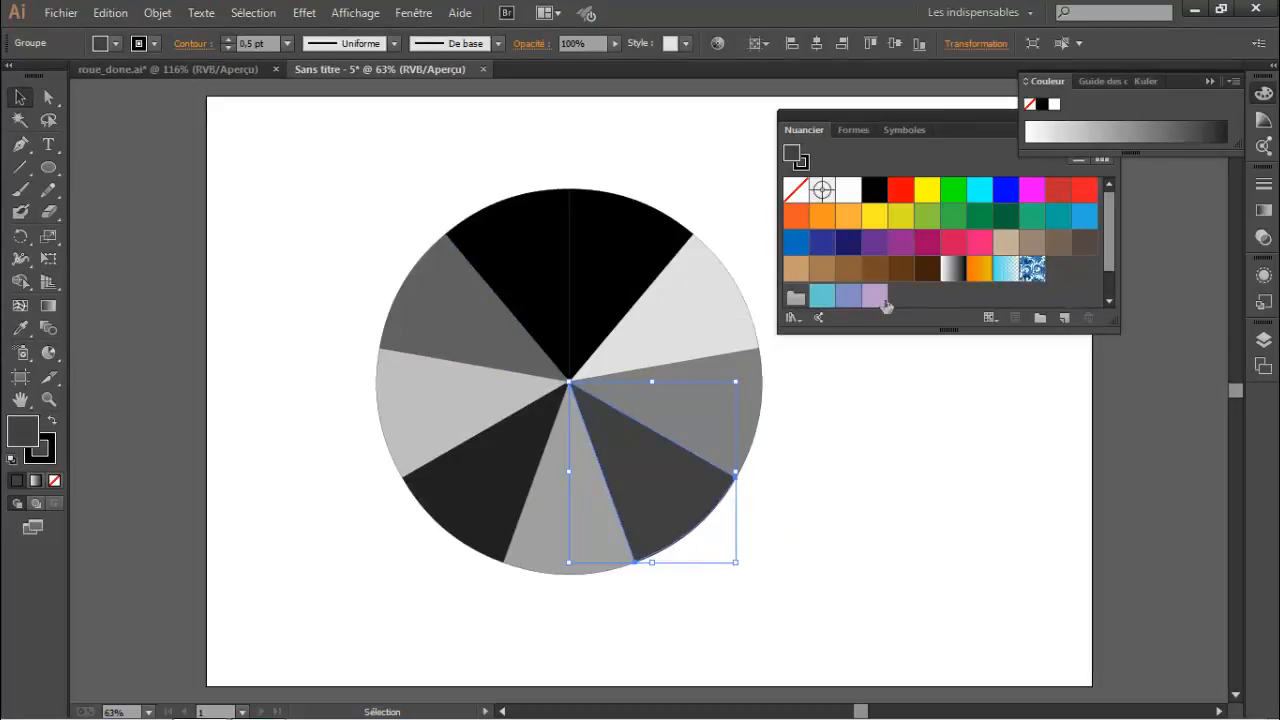
Step: Fill the upper-right segment teal, the left segment light green, the segment just right of the top red and the upper-left segment purple
{"action": "mouse_move", "coordinate": [1058, 212]}
{"action": "left_mouse_down"}
{"action": "mouse_move", "coordinate": [873, 233]}
{"action": "mouse_move", "coordinate": [700, 310]}
{"action": "left_mouse_up"}
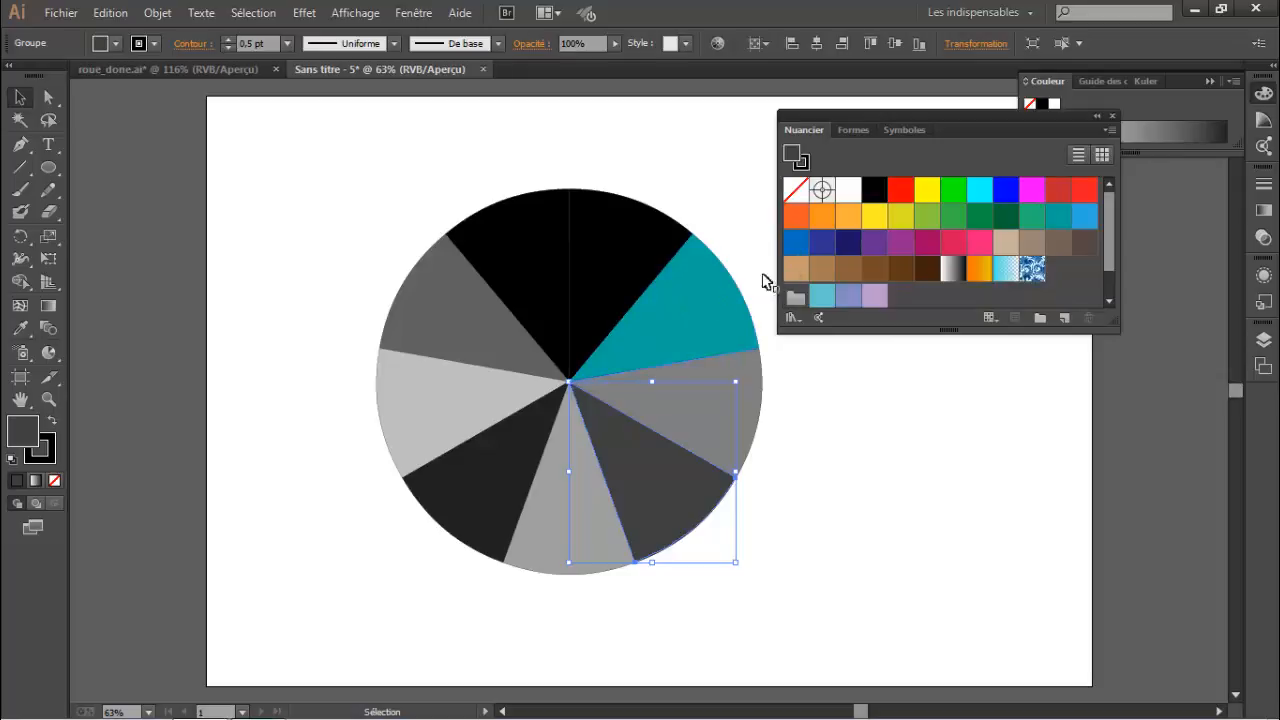
{"action": "left_click_drag", "start_coordinate": [920, 223], "coordinate": [476, 394]}
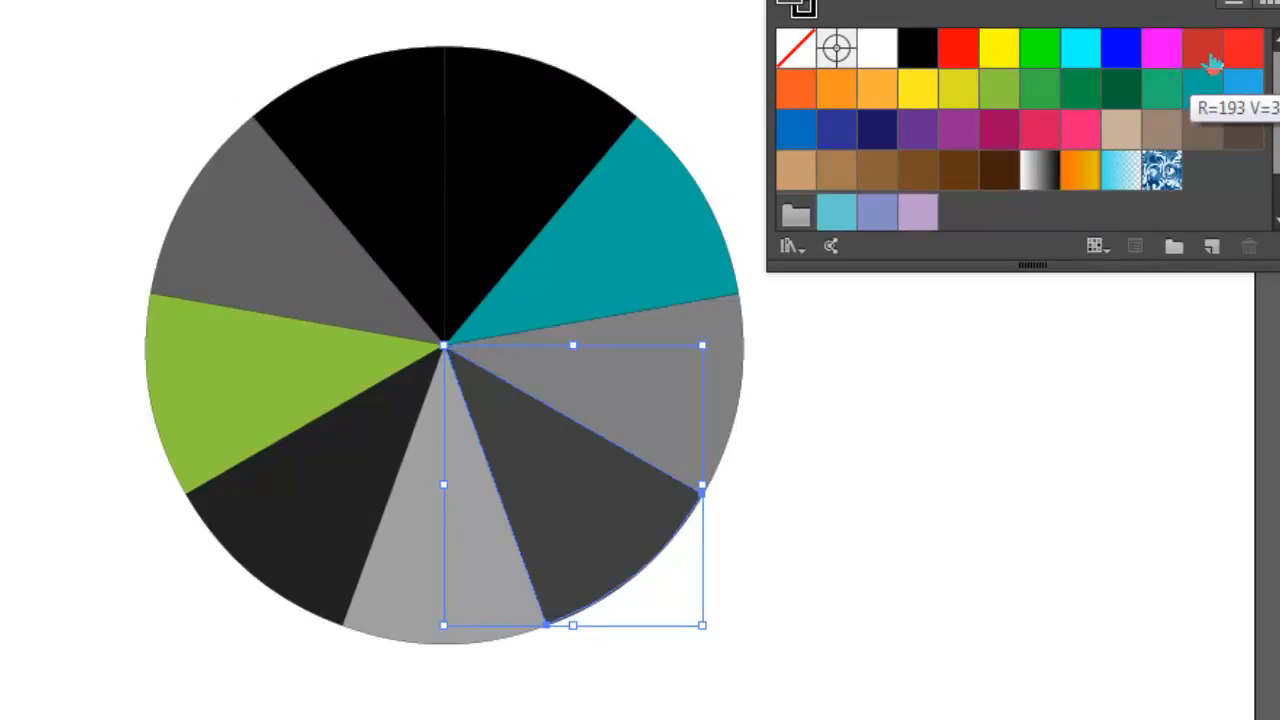
{"action": "left_click_drag", "start_coordinate": [1242, 60], "coordinate": [528, 158]}
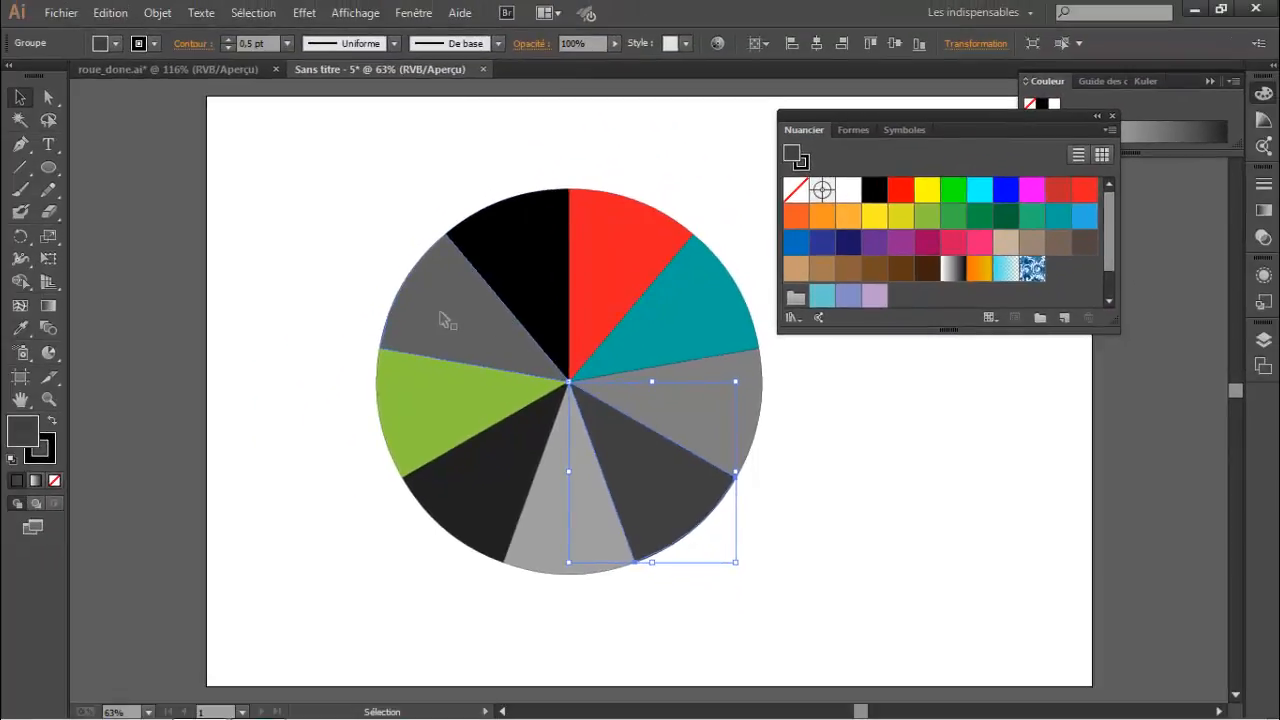
{"action": "left_click", "coordinate": [251, 247]}
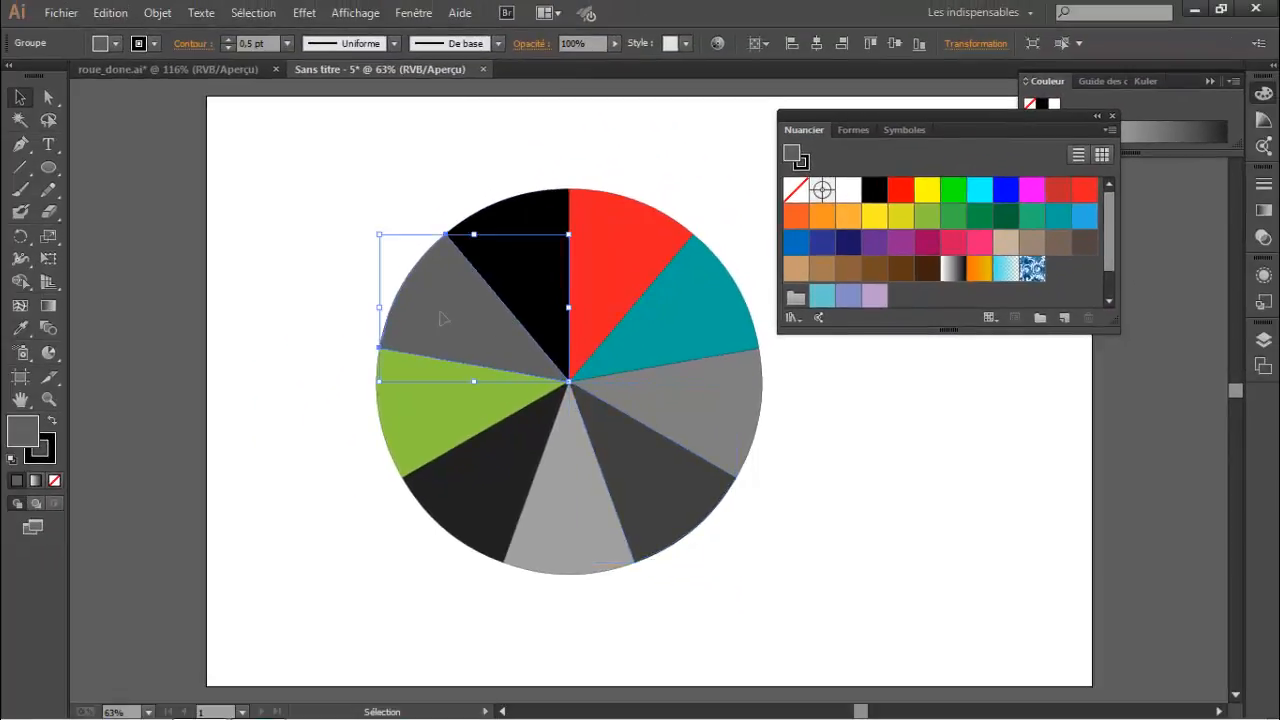
{"action": "left_click", "coordinate": [900, 244]}
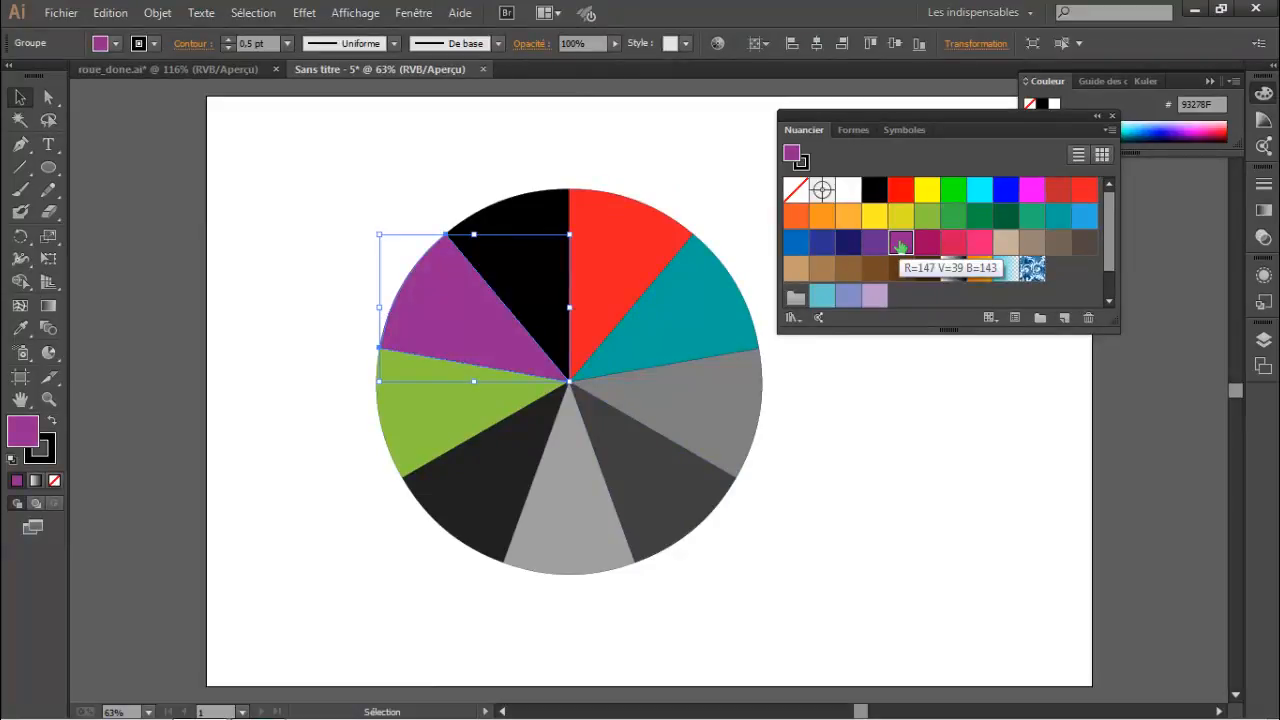
Step: Fill the lower-right segment with orange F7931E and the right segment with yellow-green R=217 V=224 B=33
{"action": "left_click", "coordinate": [651, 460]}
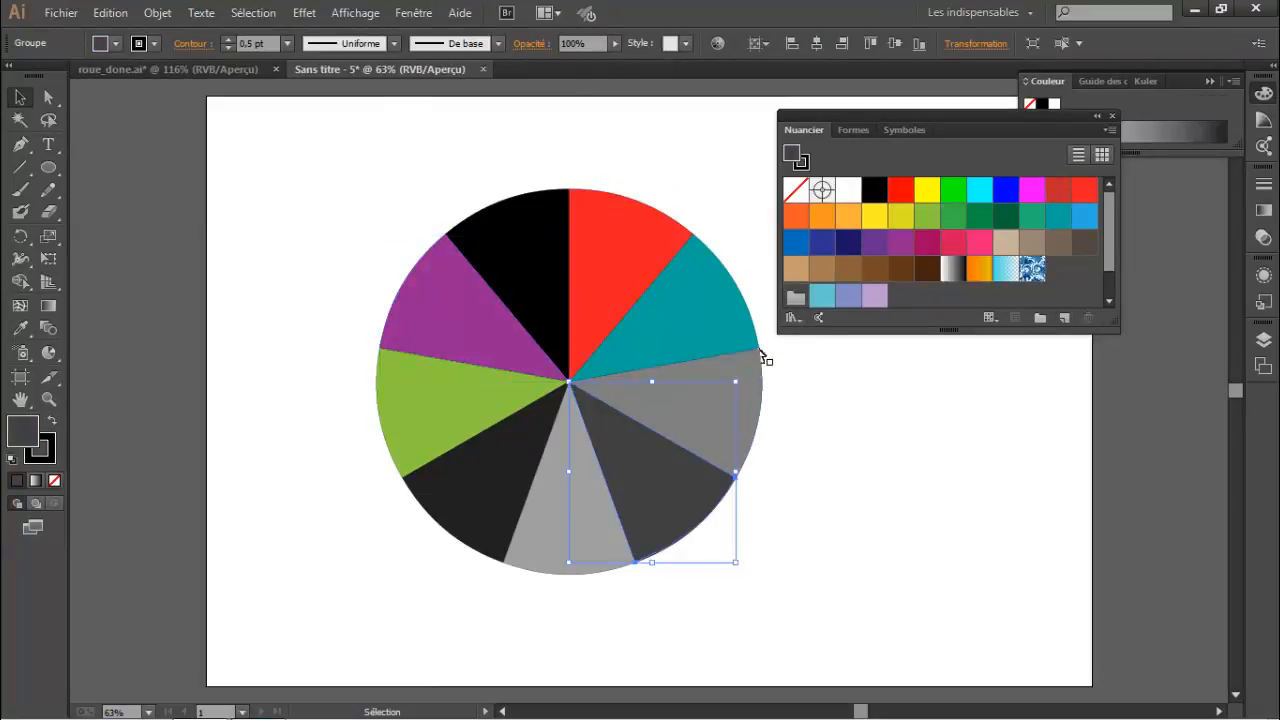
{"action": "left_click", "coordinate": [821, 216]}
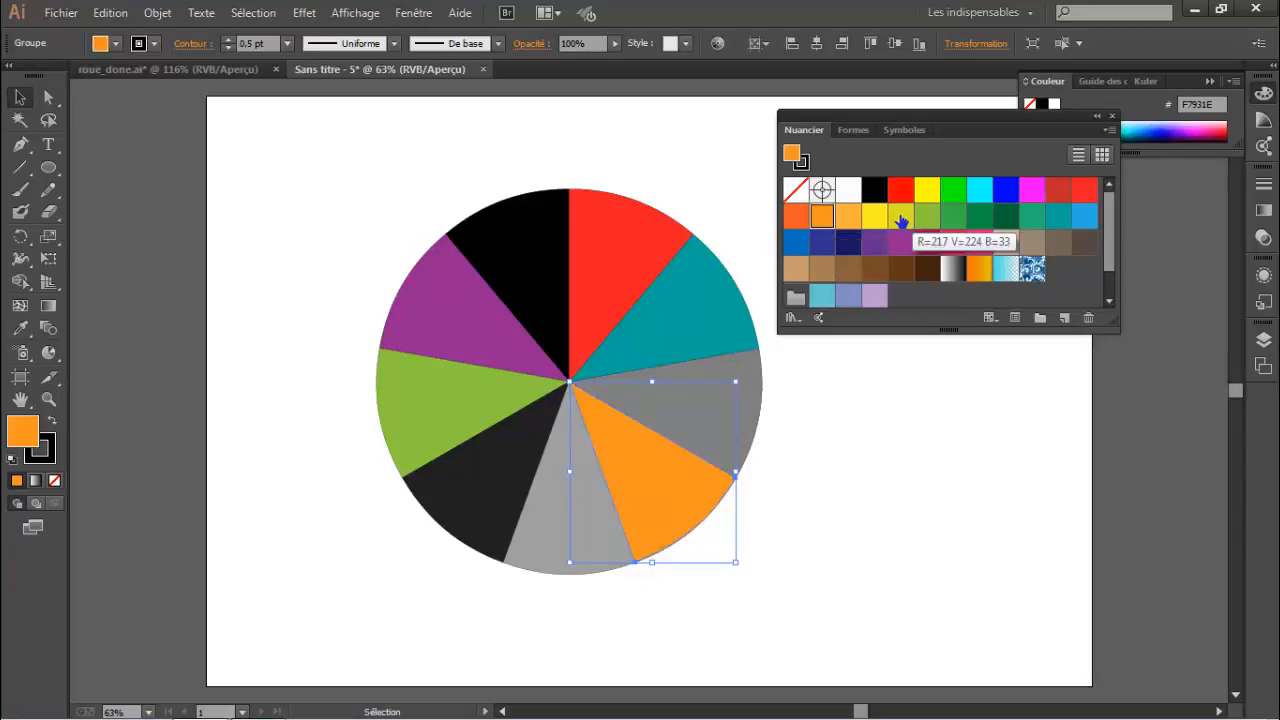
{"action": "left_click_drag", "start_coordinate": [901, 221], "coordinate": [730, 319]}
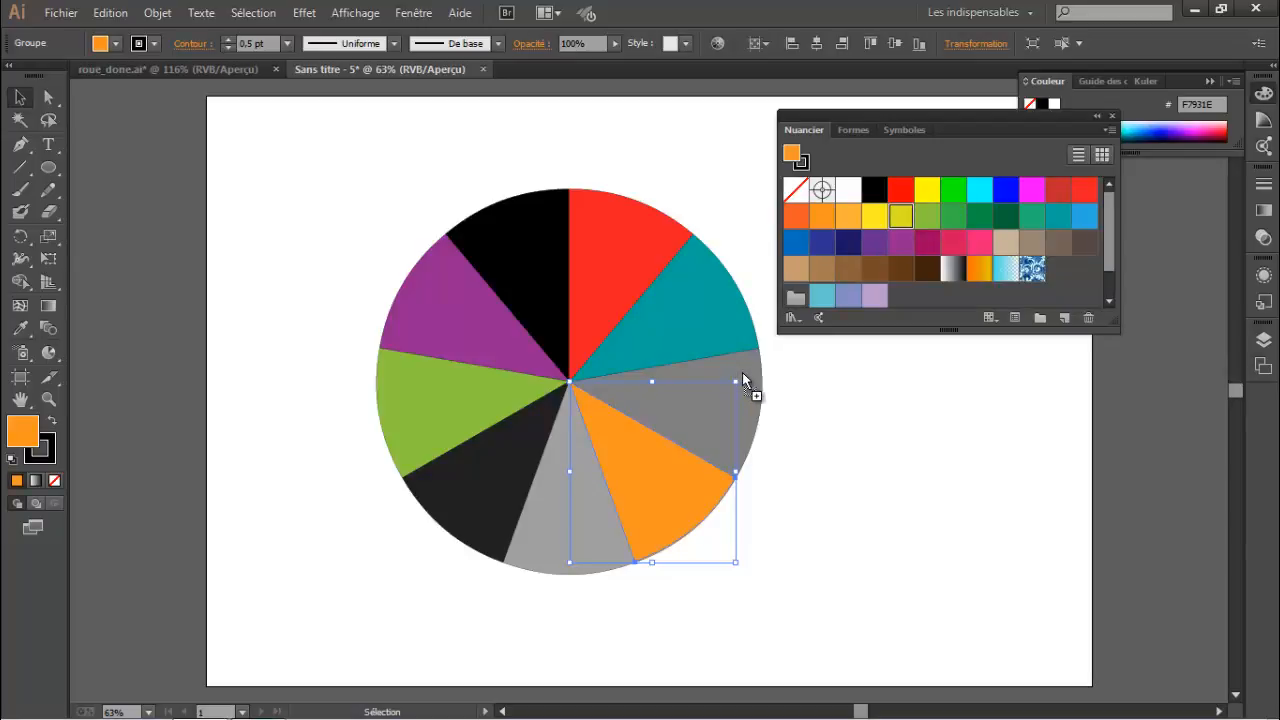
{"action": "left_click_drag", "start_coordinate": [744, 380], "coordinate": [741, 373]}
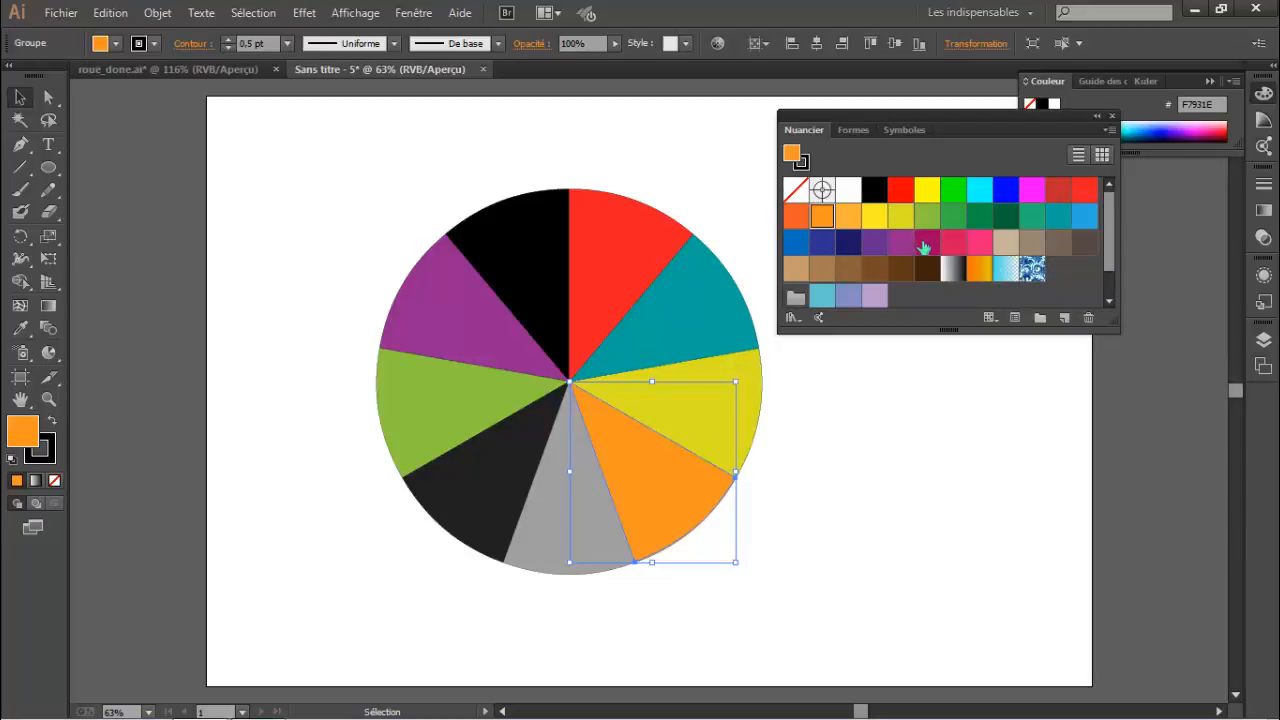
Step: Fill the lower-left segment magenta, the upper-left one orange, the bottom one yellow and the one just left of the top light green
{"action": "left_click_drag", "start_coordinate": [924, 247], "coordinate": [522, 445]}
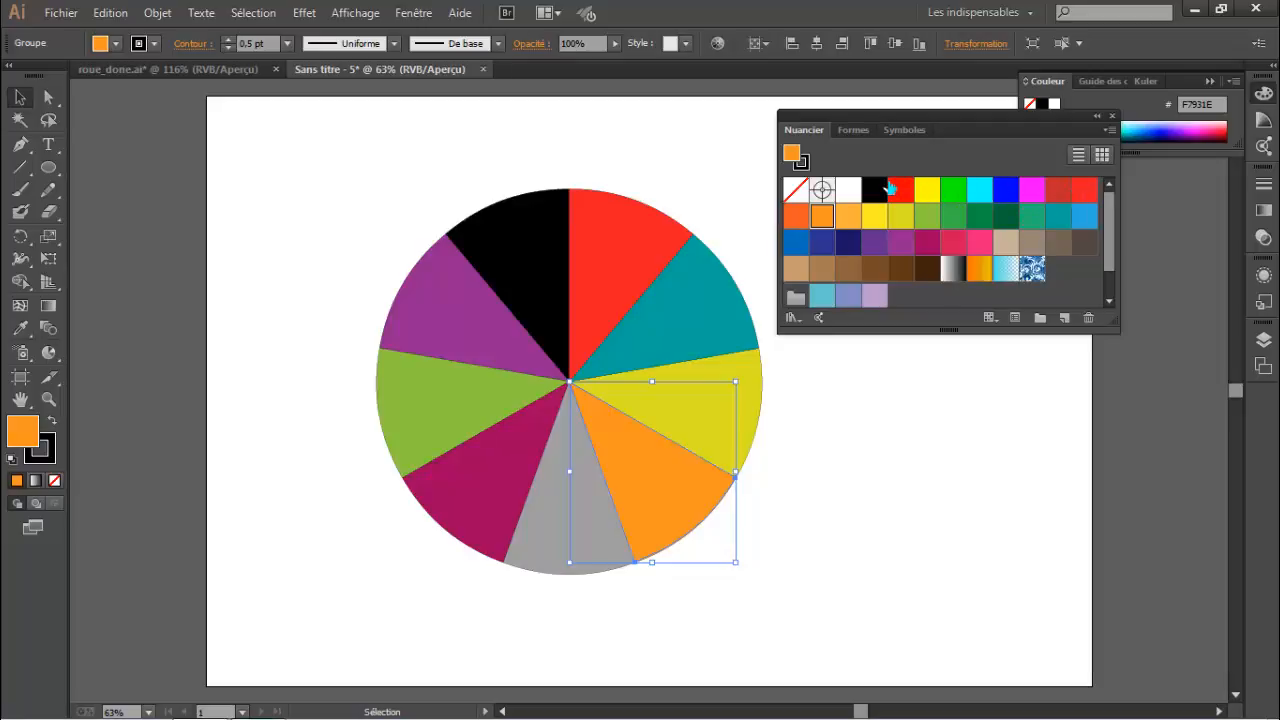
{"action": "left_click_drag", "start_coordinate": [796, 217], "coordinate": [426, 280]}
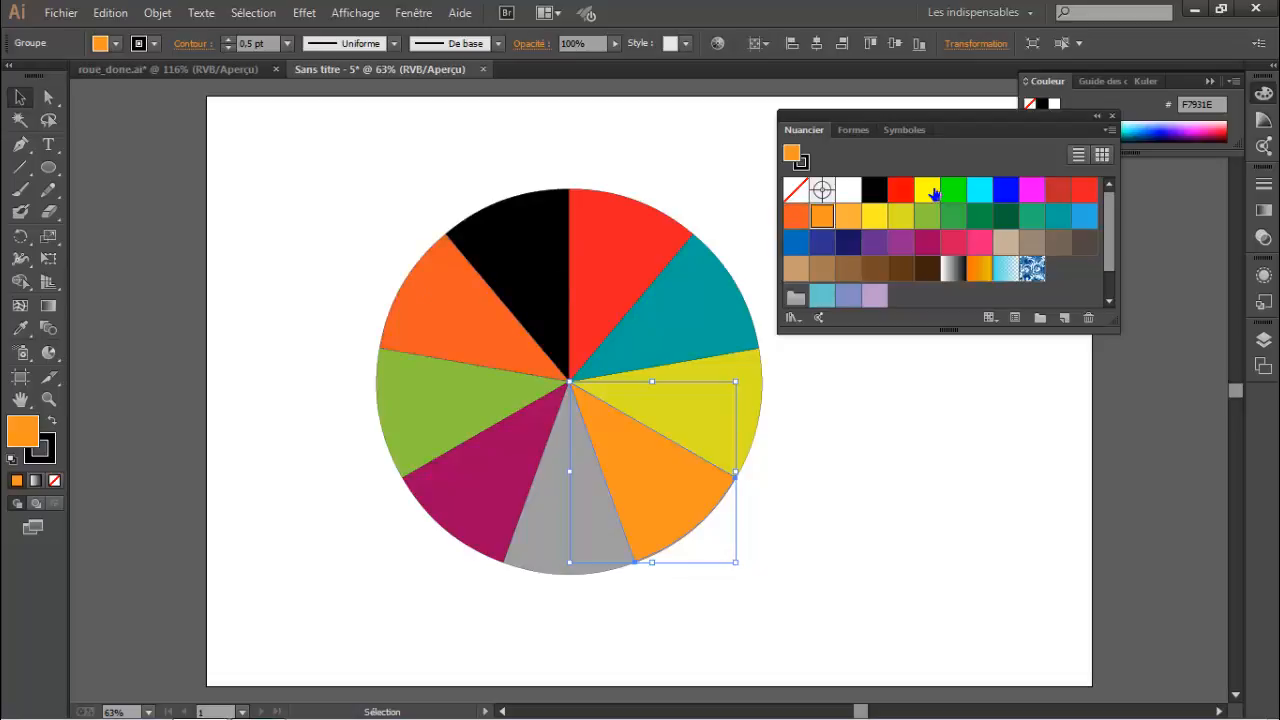
{"action": "left_click_drag", "start_coordinate": [933, 192], "coordinate": [557, 549]}
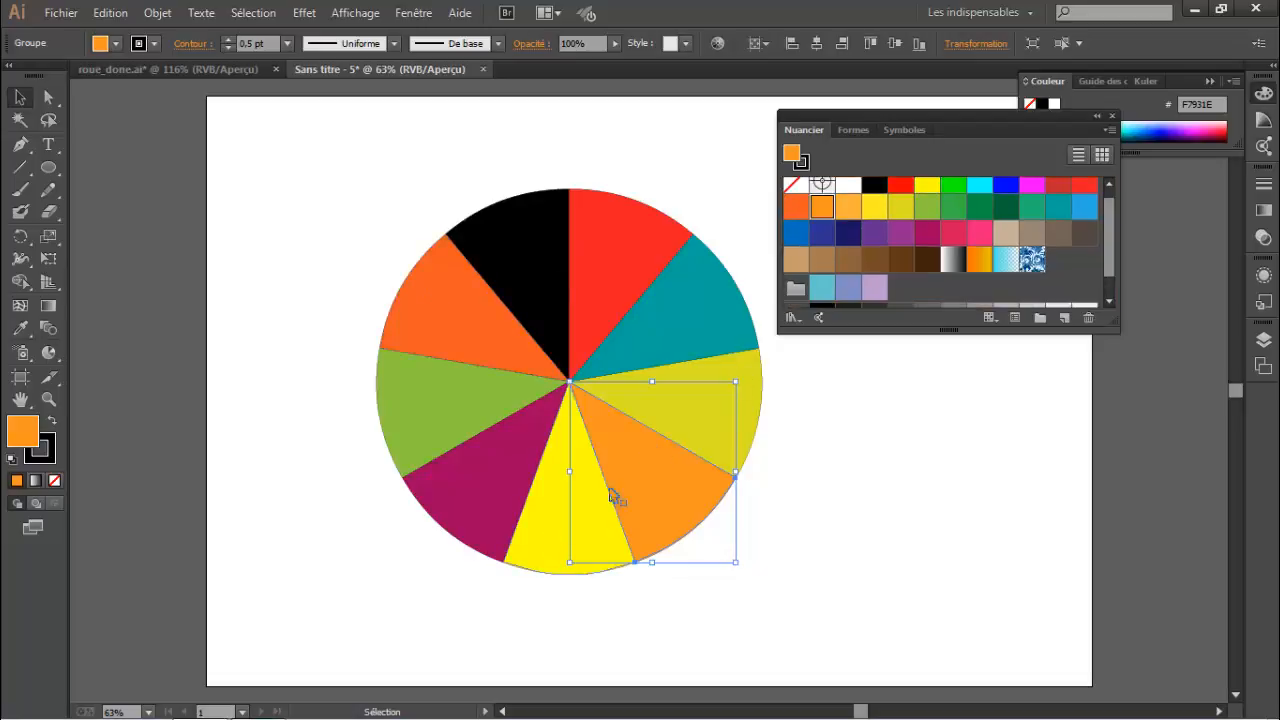
{"action": "left_click_drag", "start_coordinate": [927, 206], "coordinate": [540, 248]}
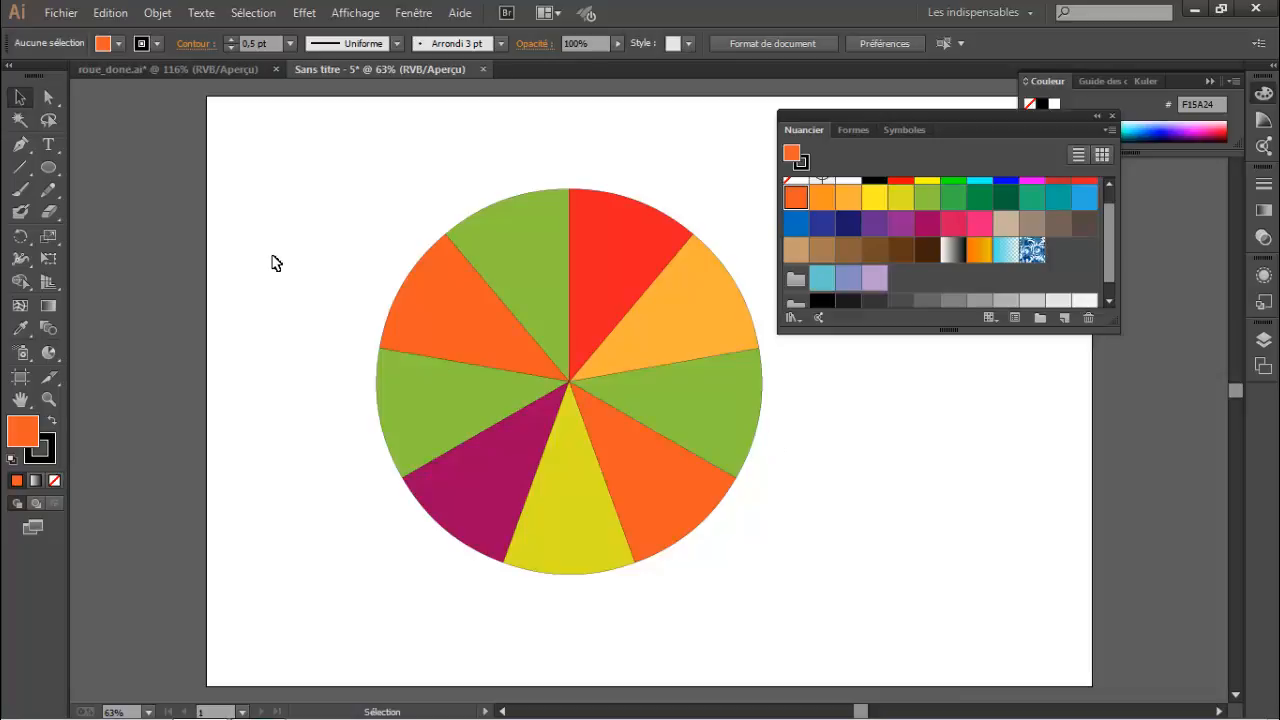
Step: Remove the stroke from all the wheel segments together and deselect them
{"action": "left_click_drag", "start_coordinate": [294, 180], "coordinate": [791, 602]}
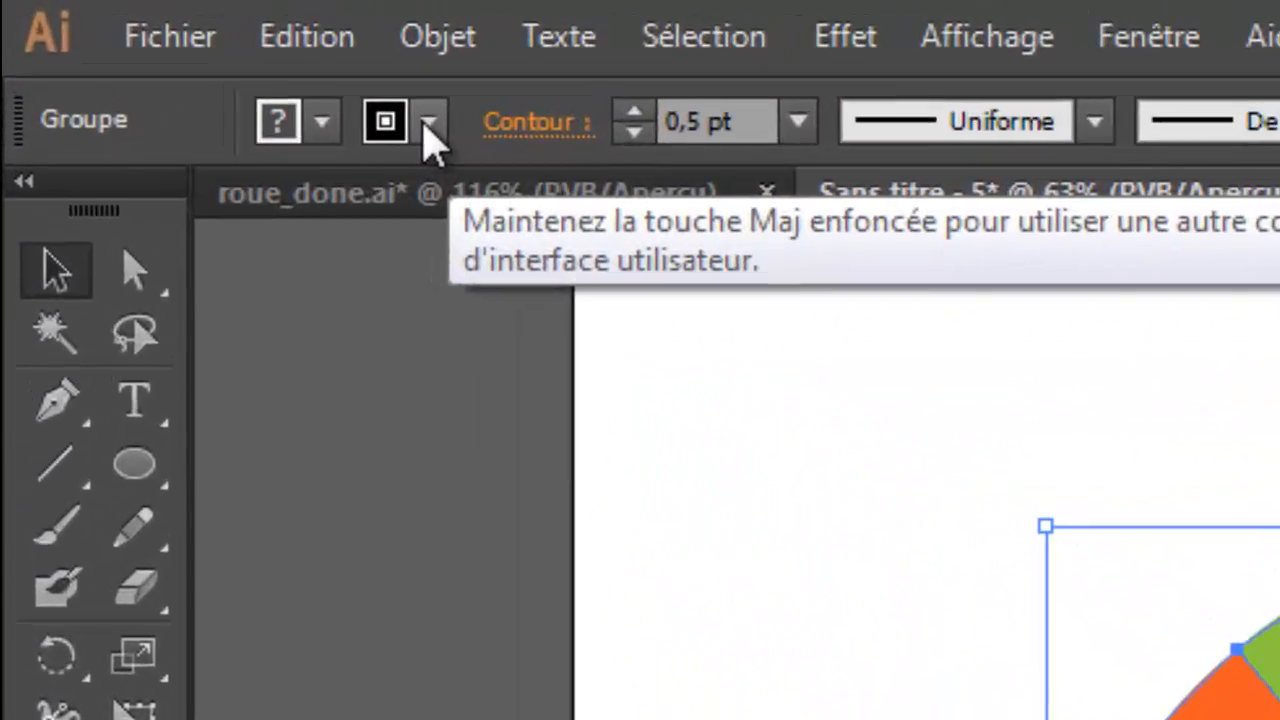
{"action": "left_click", "coordinate": [428, 122]}
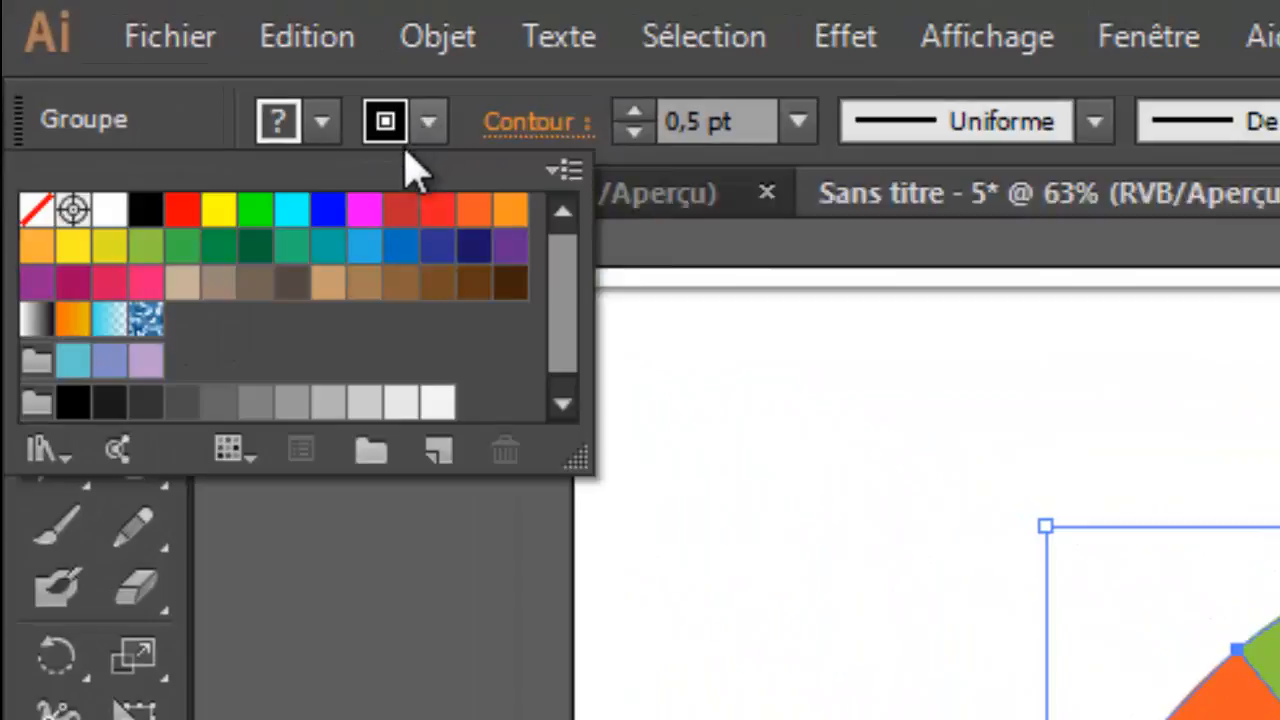
{"action": "left_click", "coordinate": [37, 210]}
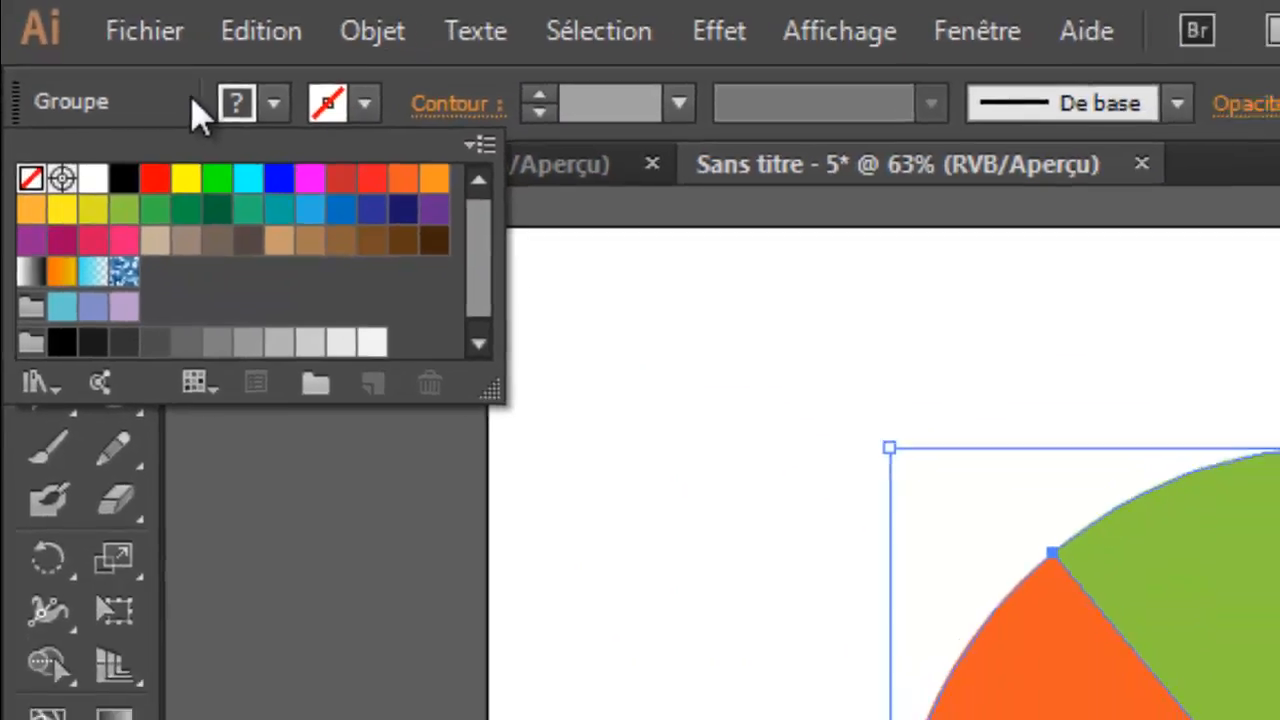
{"action": "left_click", "coordinate": [232, 117]}
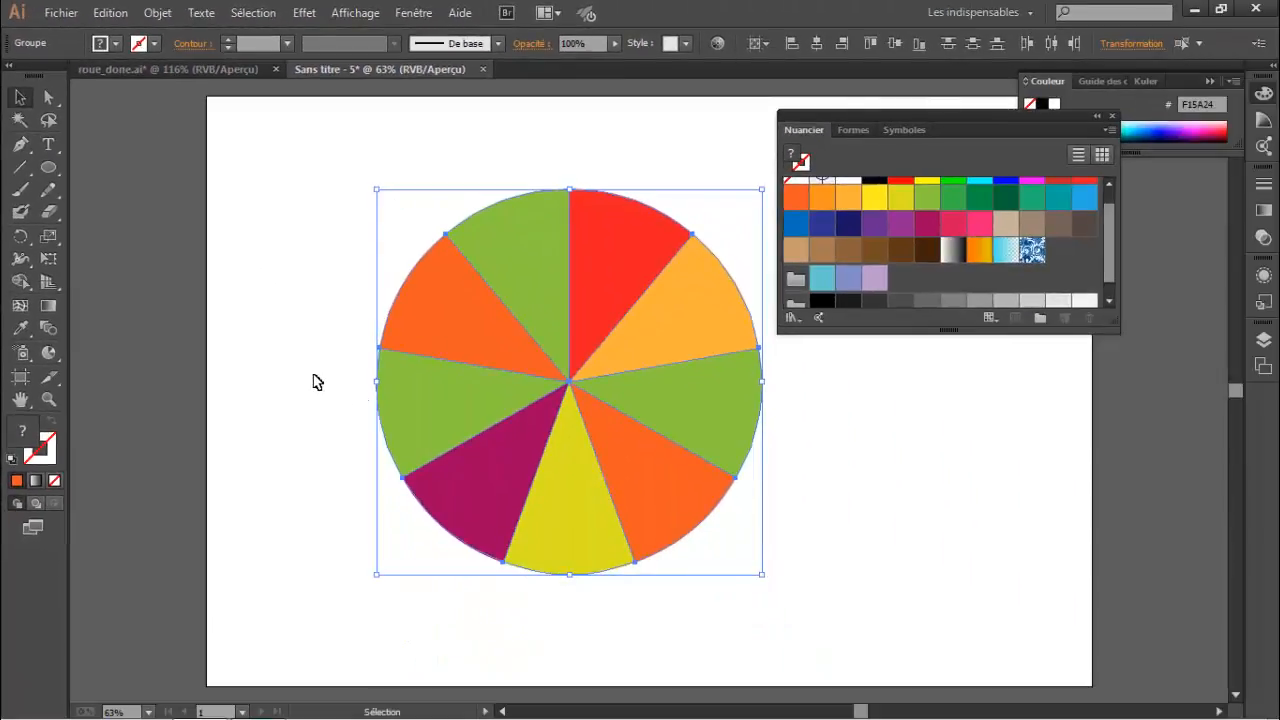
{"action": "left_click", "coordinate": [465, 562]}
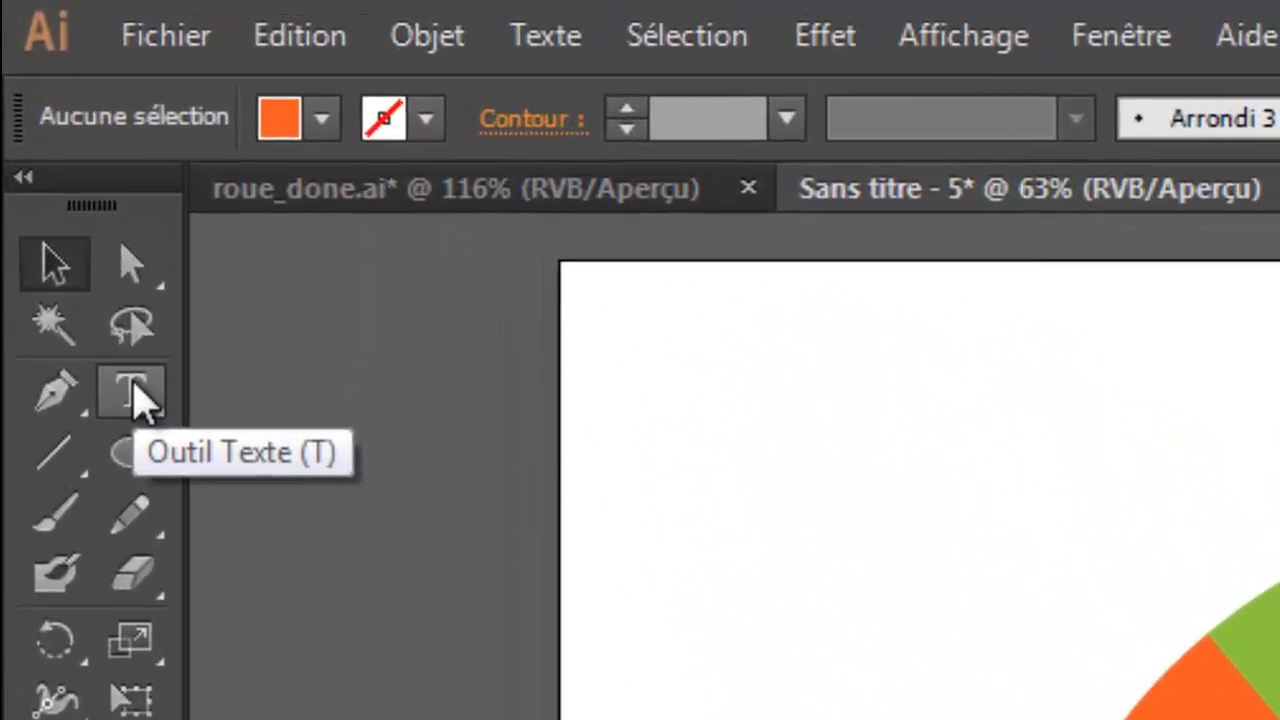
Step: Add the text "5.0000" beside the wheel's upper-left edge and enlarge it to about 74 pt
{"action": "left_click", "coordinate": [134, 392]}
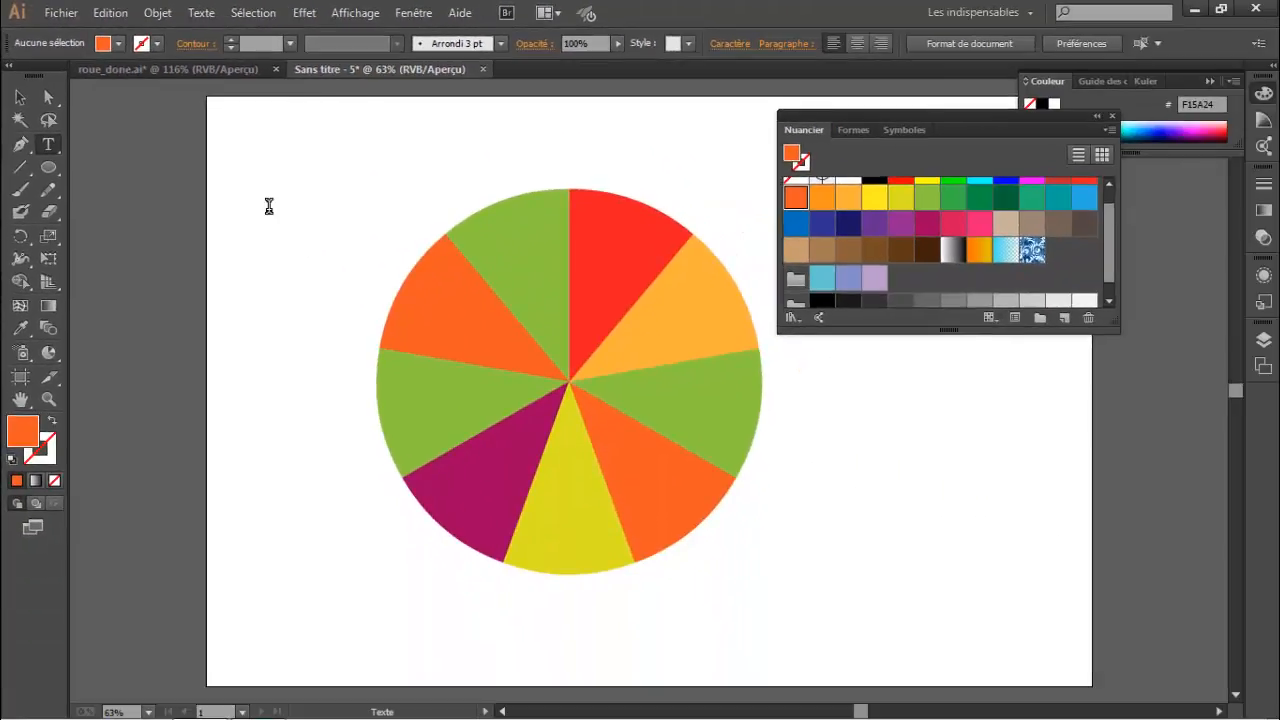
{"action": "left_click", "coordinate": [392, 304]}
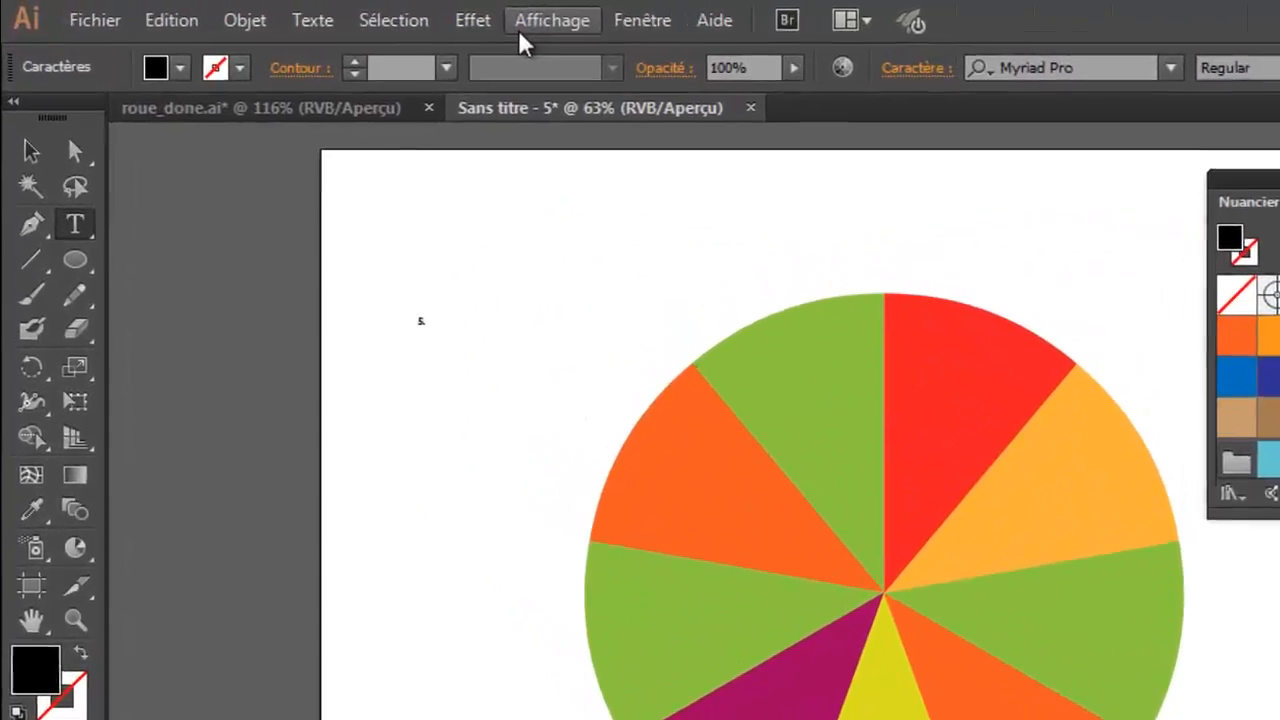
{"action": "type", "text": ".0"}
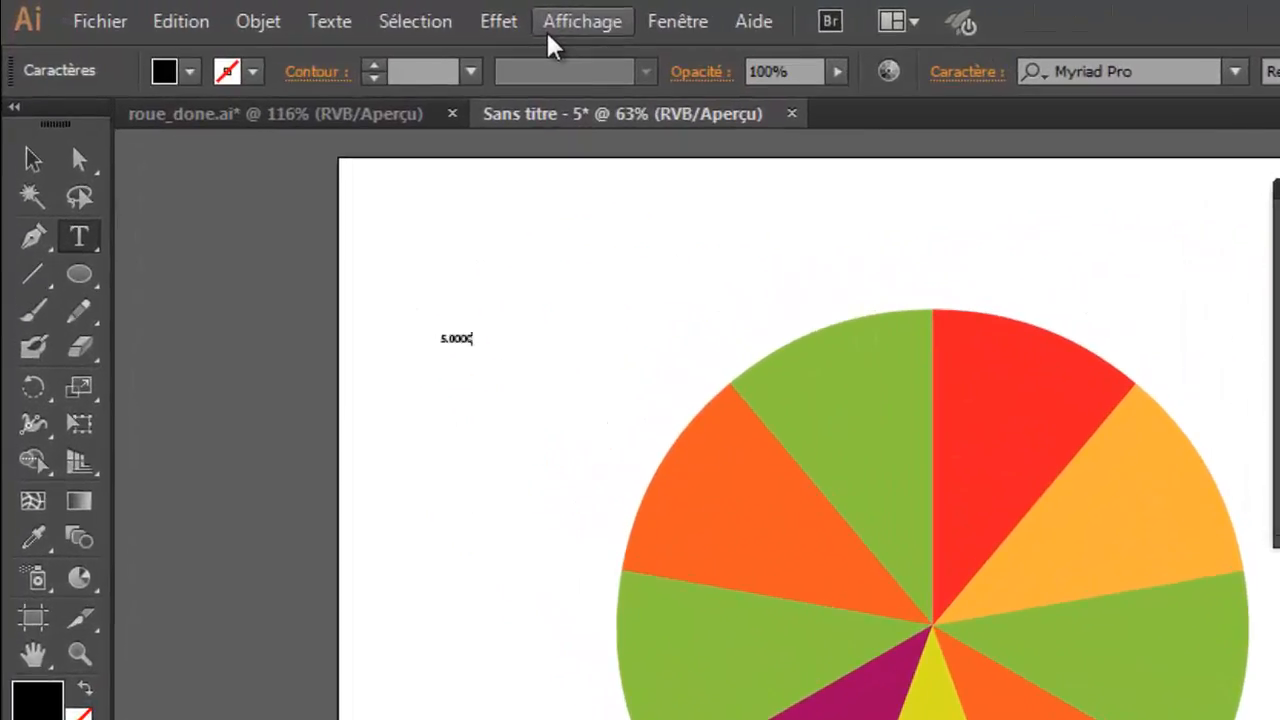
{"action": "left_click", "coordinate": [35, 161]}
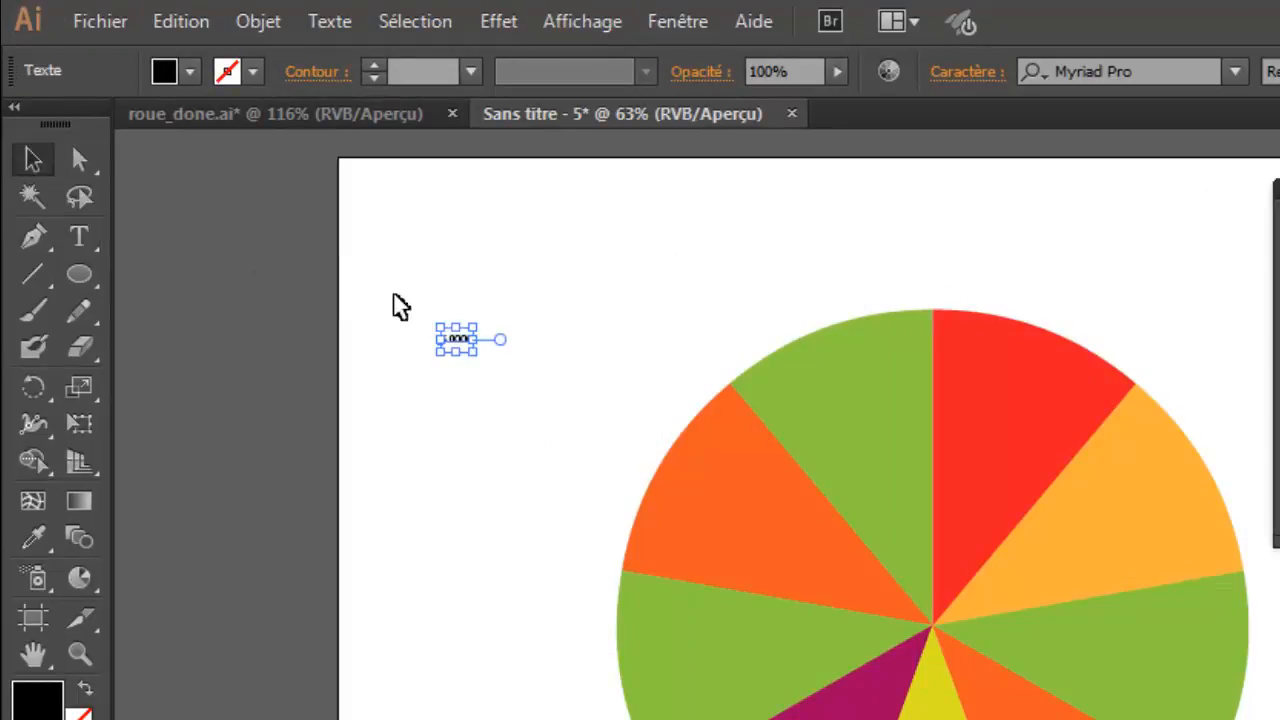
{"action": "left_click_drag", "start_coordinate": [476, 353], "coordinate": [662, 483]}
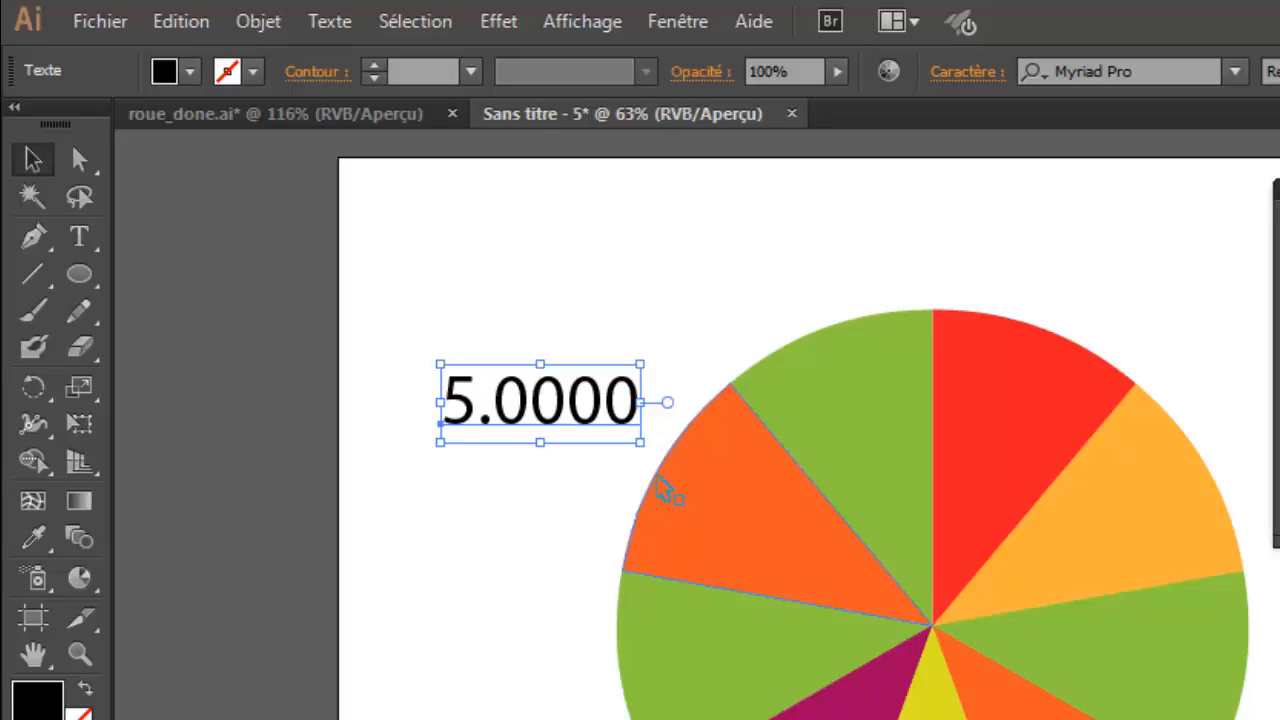
Step: Correct the amount text to read "5.000€" and finish editing it
{"action": "double_click", "coordinate": [528, 402]}
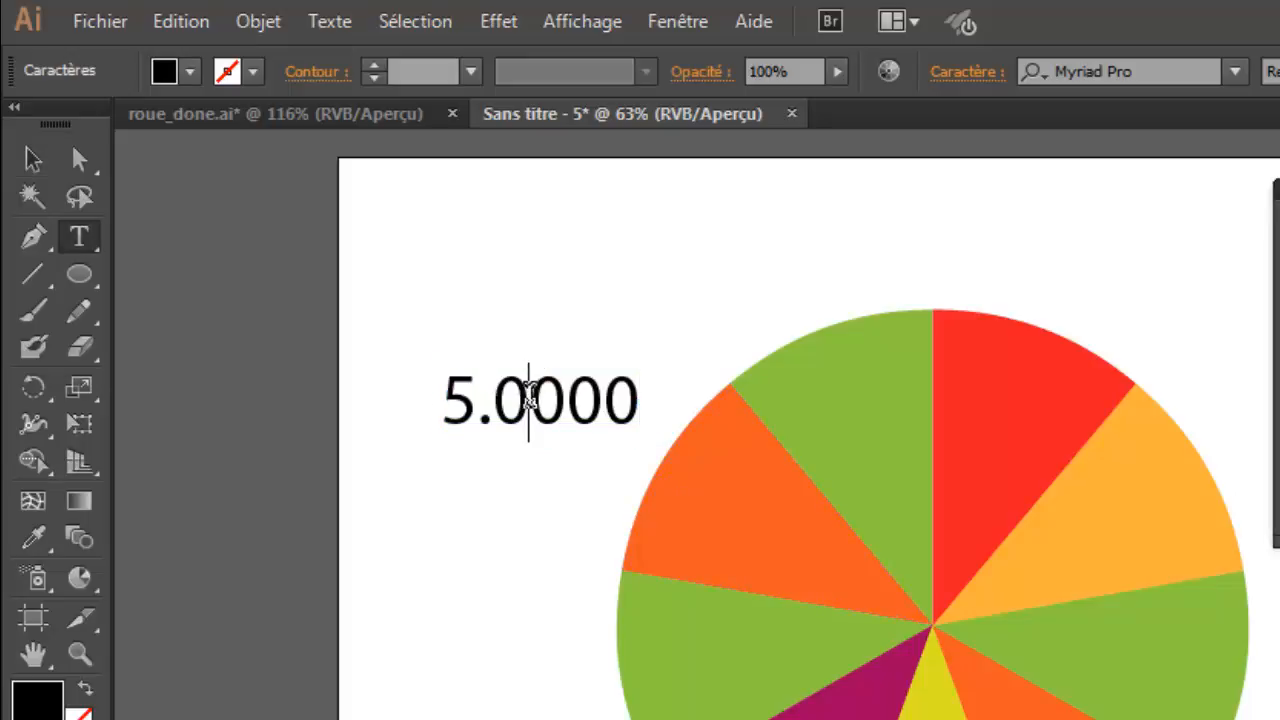
{"action": "key", "text": "BackSpace"}
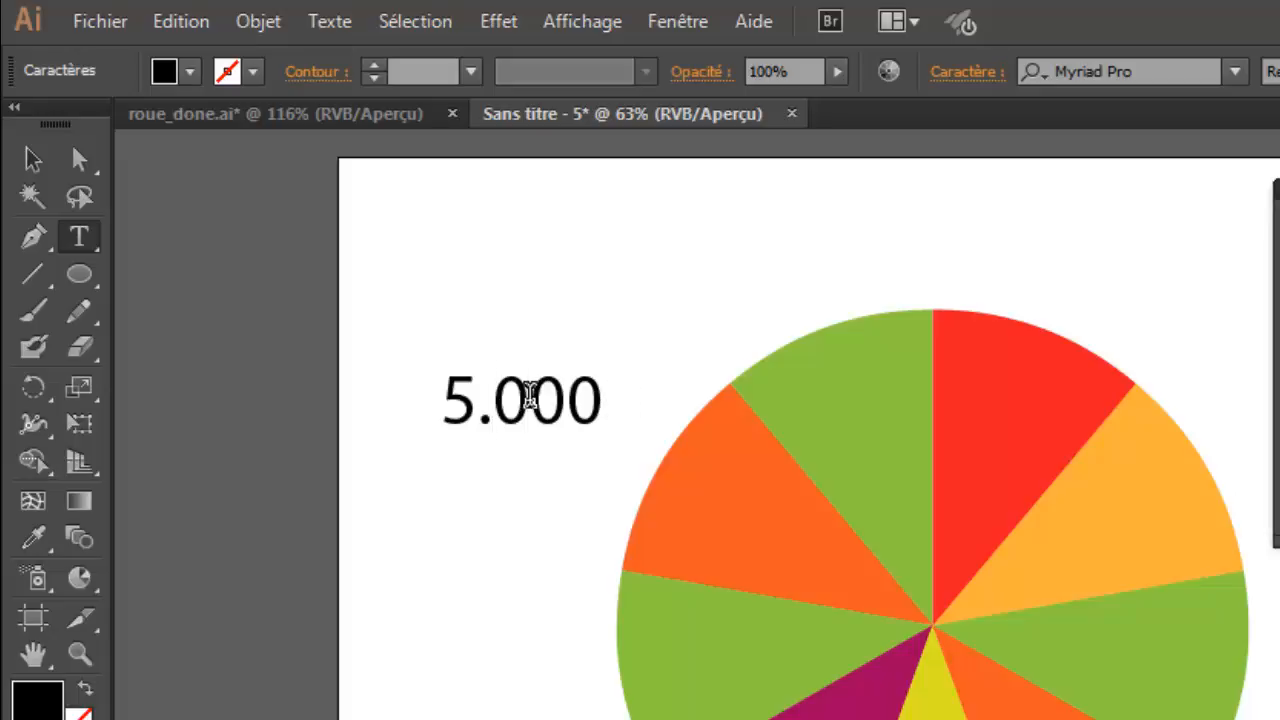
{"action": "left_click", "coordinate": [603, 403]}
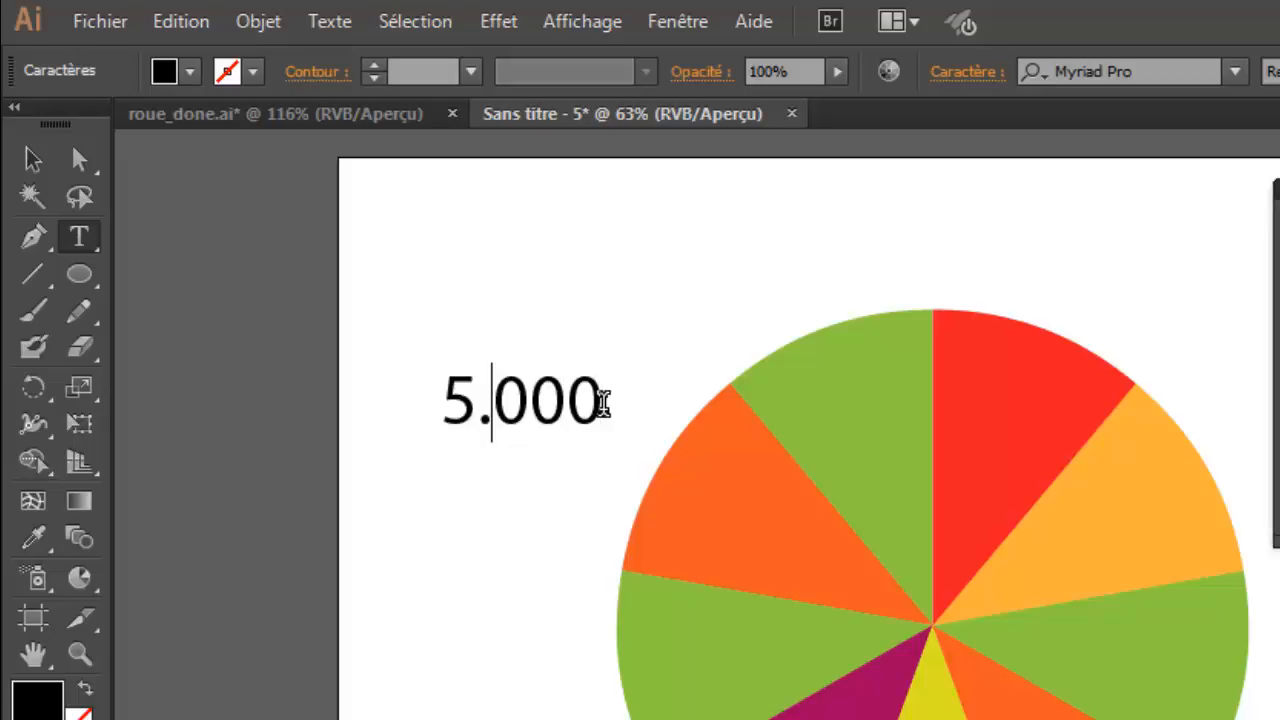
{"action": "type", "text": "€"}
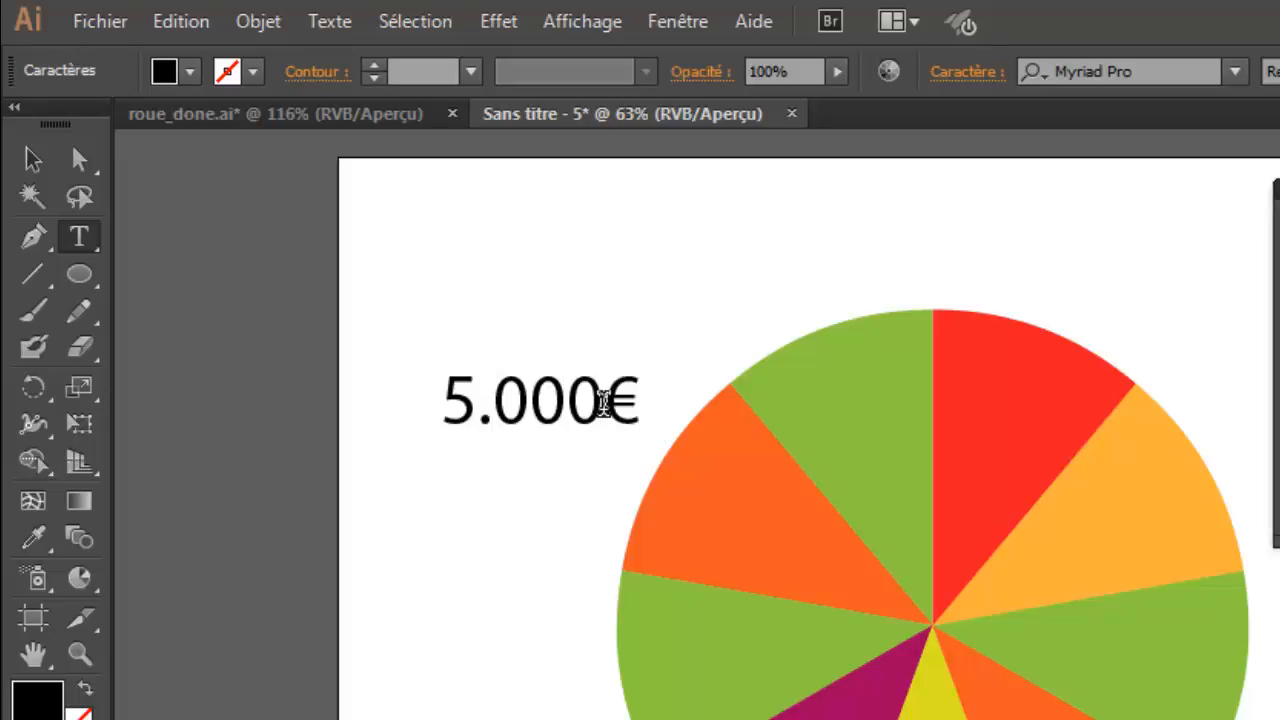
{"action": "left_click", "coordinate": [33, 159]}
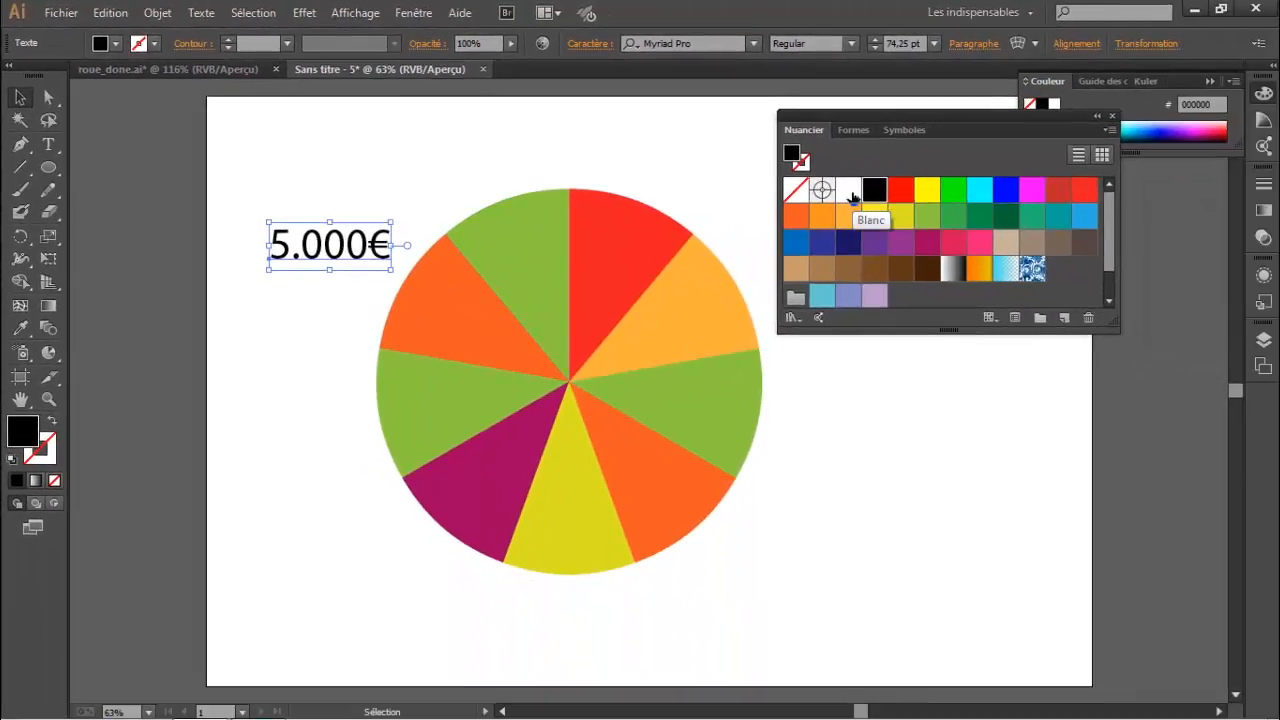
Step: Fill the 5.000€ text white and move it onto the lower part of the wheel
{"action": "left_click", "coordinate": [850, 193]}
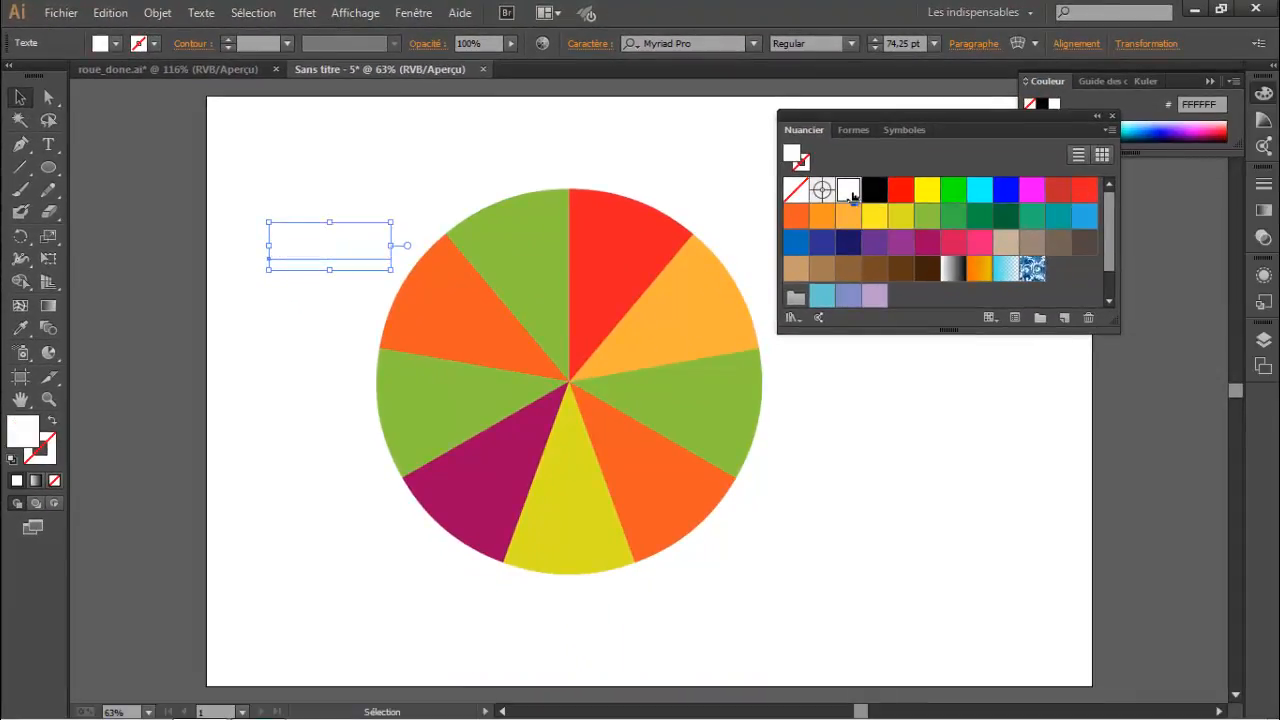
{"action": "left_click_drag", "start_coordinate": [345, 255], "coordinate": [596, 481]}
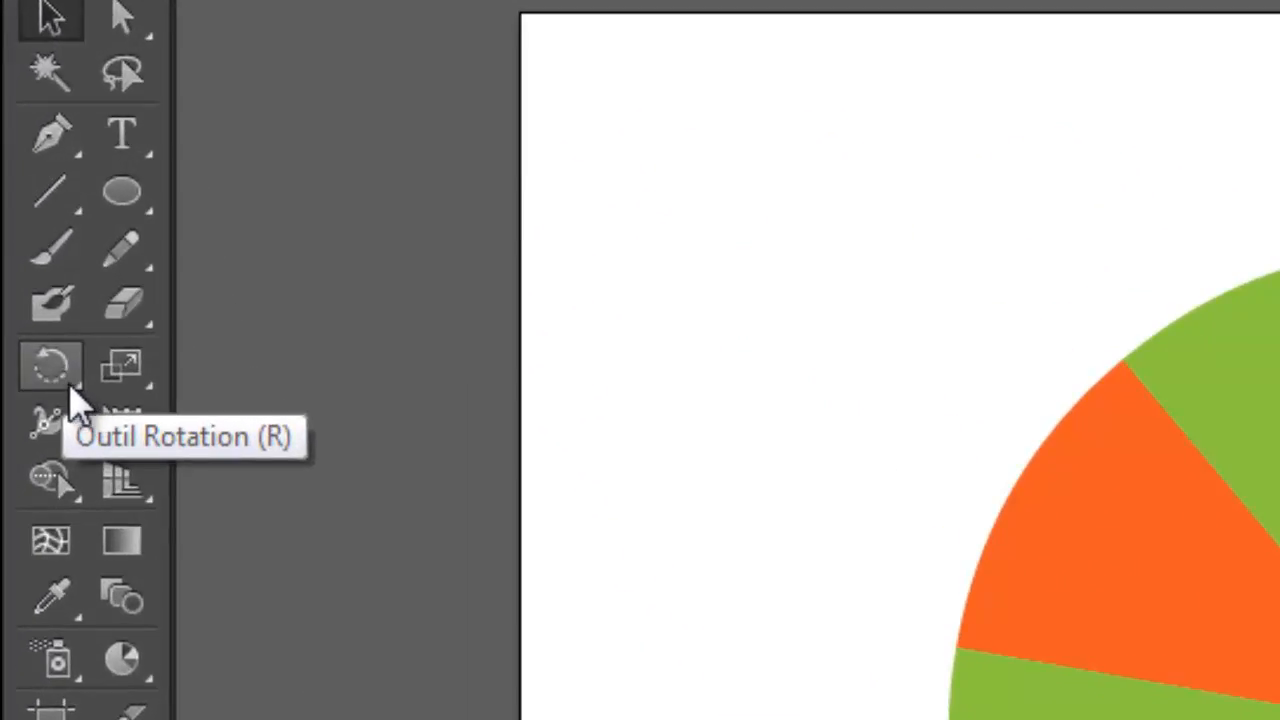
Step: Rotate the 5.000€ text by -90° with the Rotate options
{"action": "left_click", "coordinate": [70, 388]}
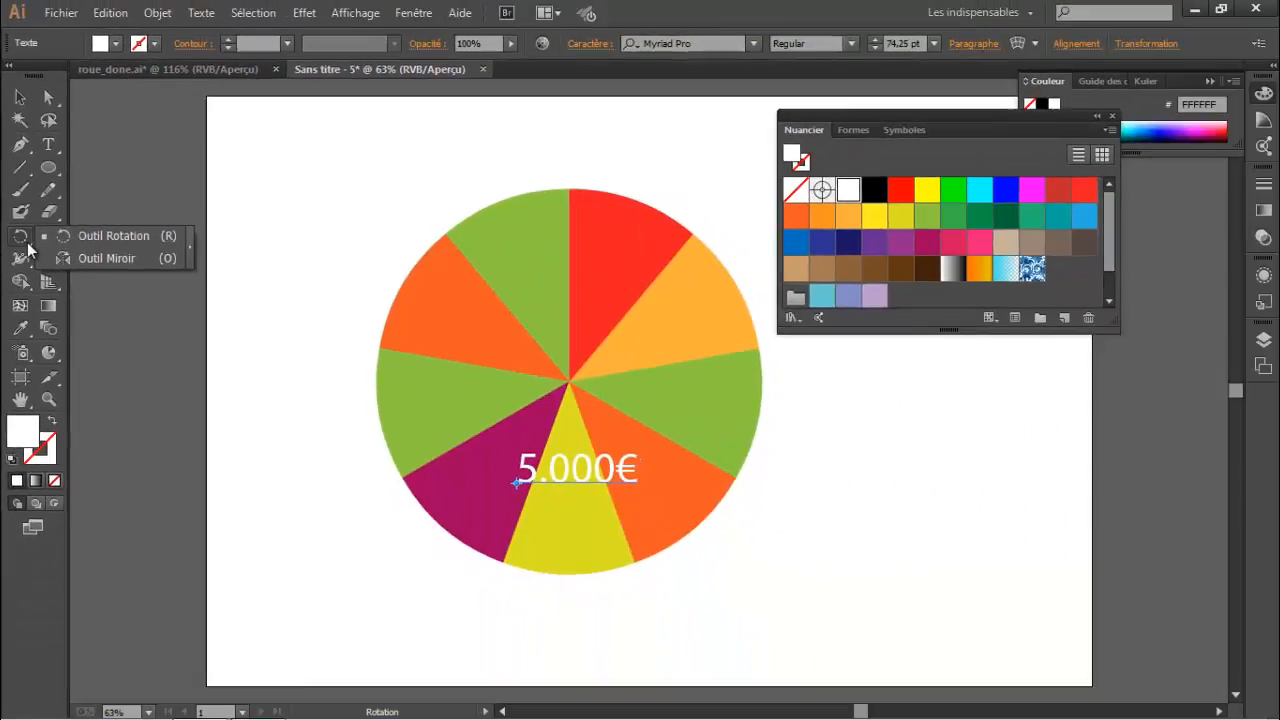
{"action": "left_click", "coordinate": [41, 310]}
{"action": "double_click", "coordinate": [21, 238]}
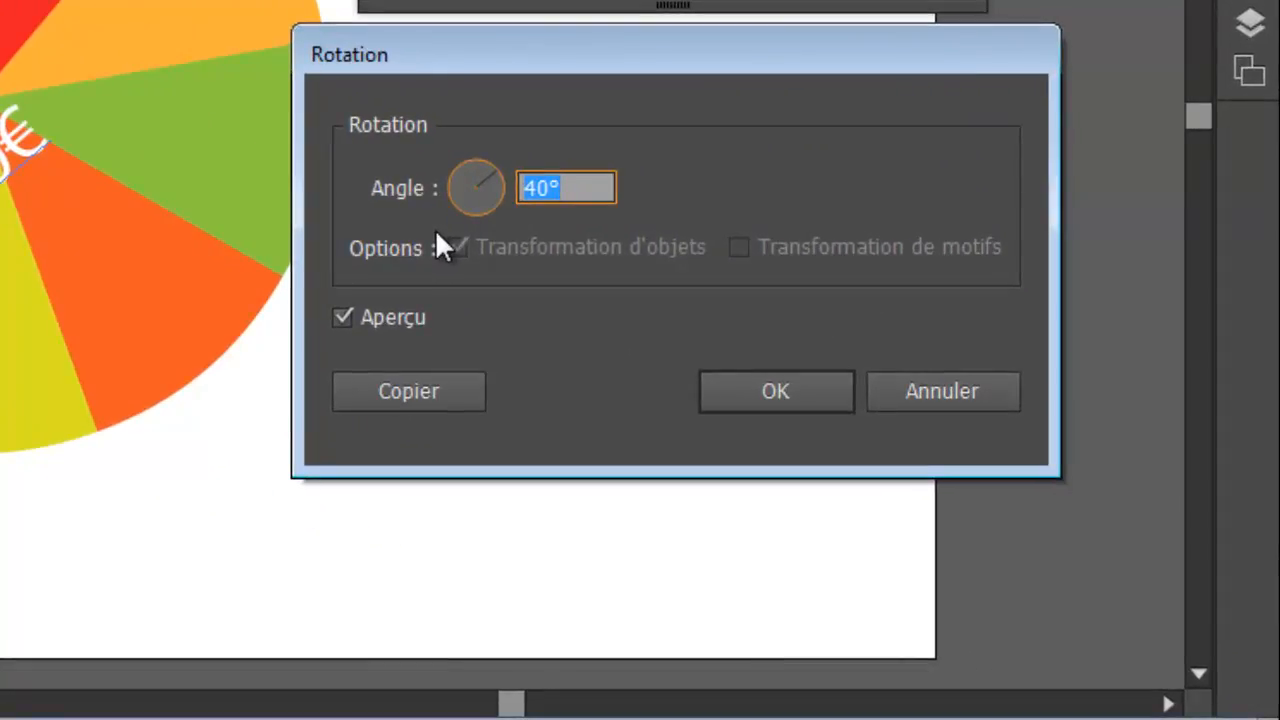
{"action": "type", "text": "-90"}
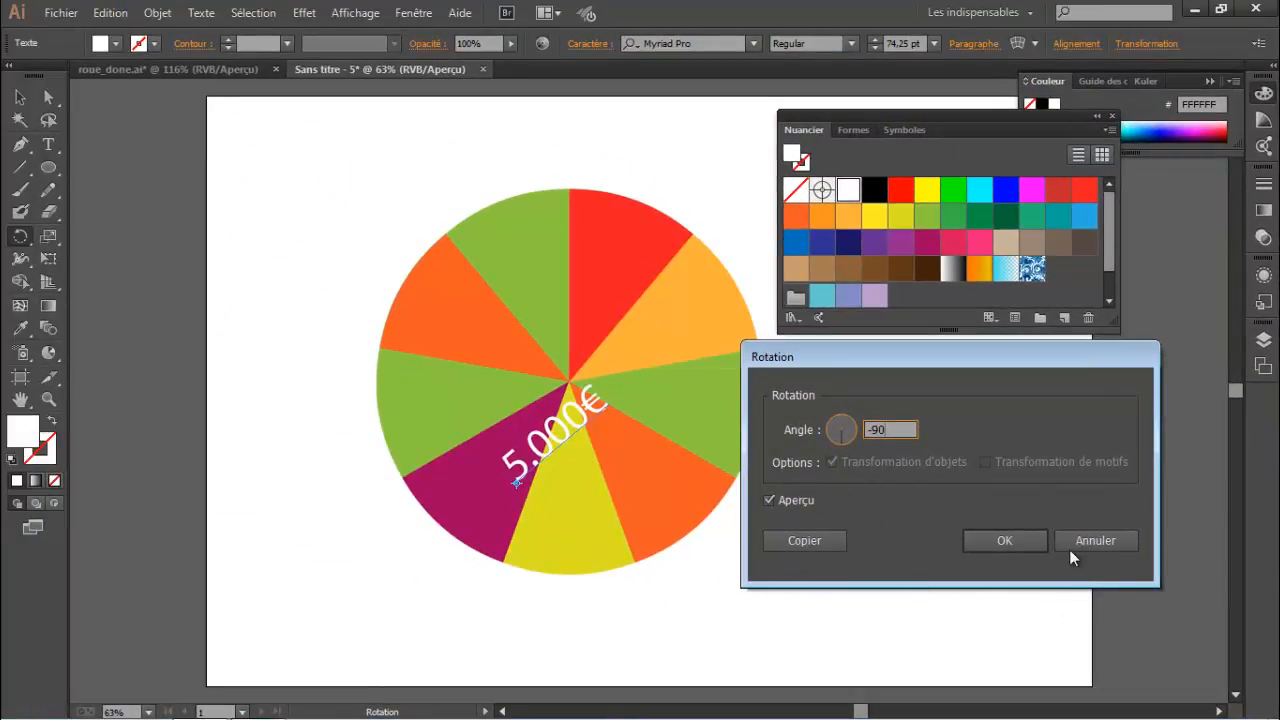
{"action": "left_click", "coordinate": [1005, 540]}
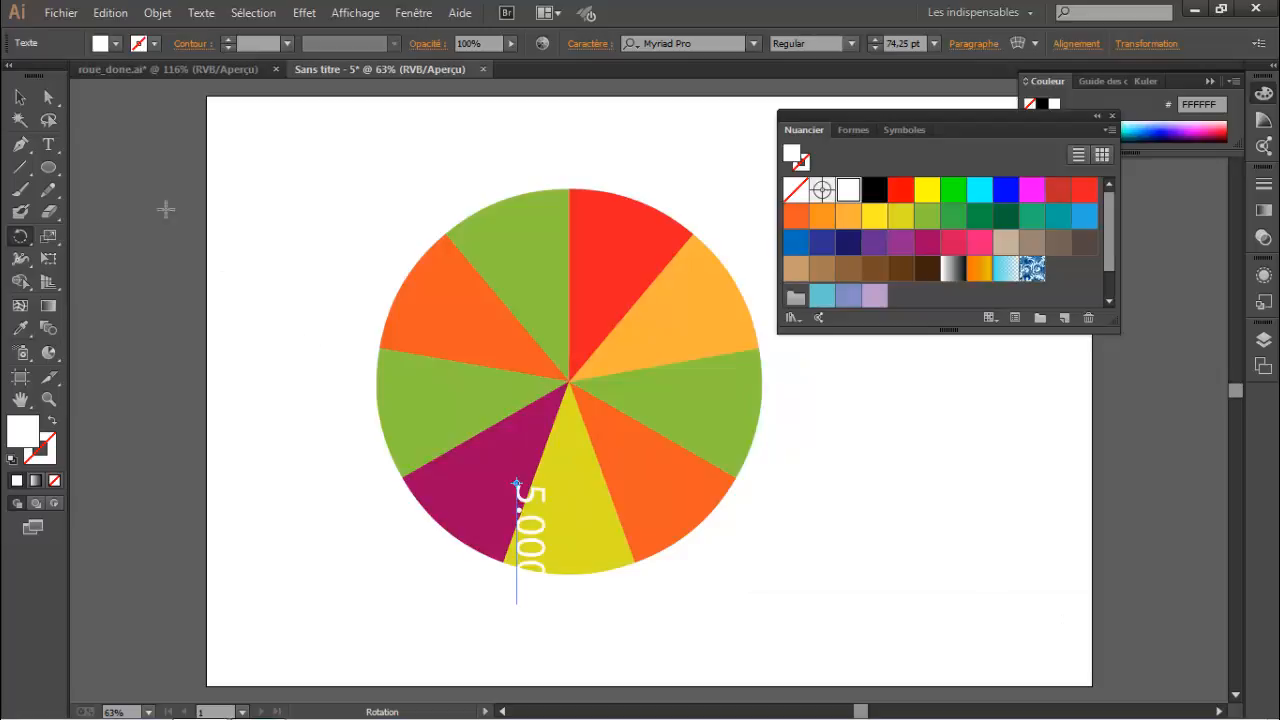
Step: Move the rotated amount text into the yellow bottom segment and shrink it proportionally to about 63 pt
{"action": "left_click", "coordinate": [21, 103]}
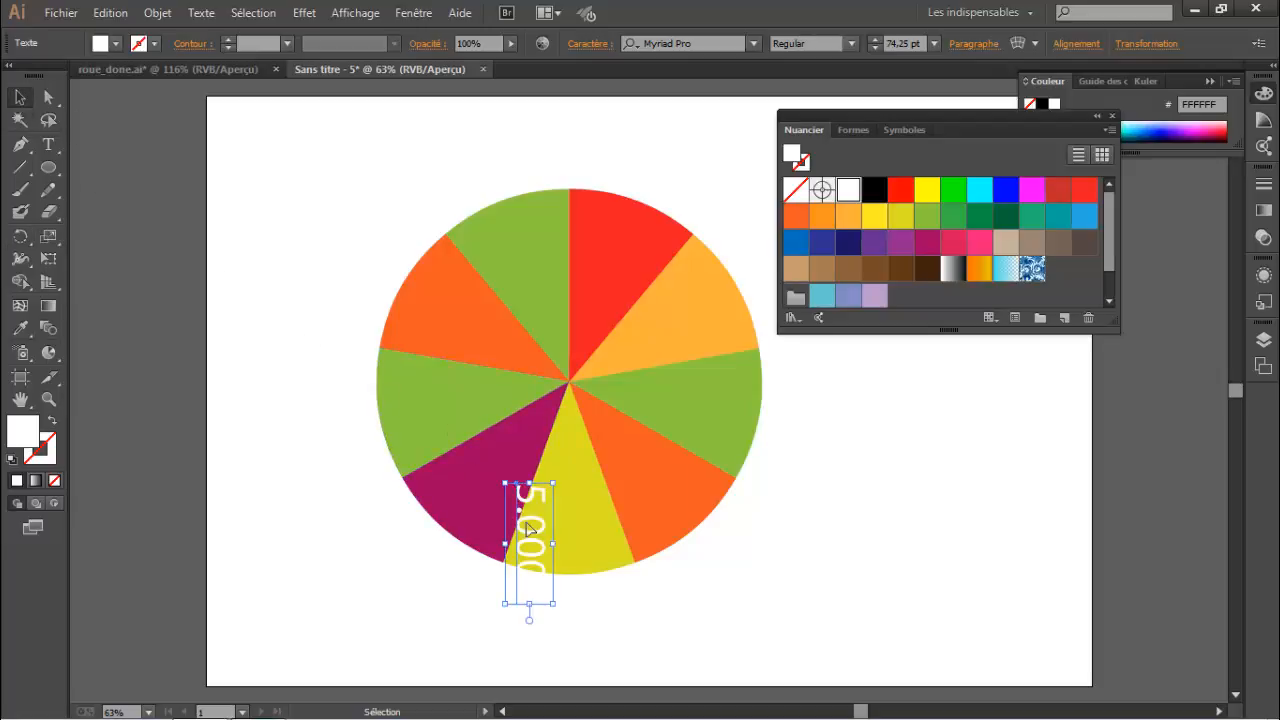
{"action": "left_click_drag", "start_coordinate": [525, 531], "coordinate": [563, 483]}
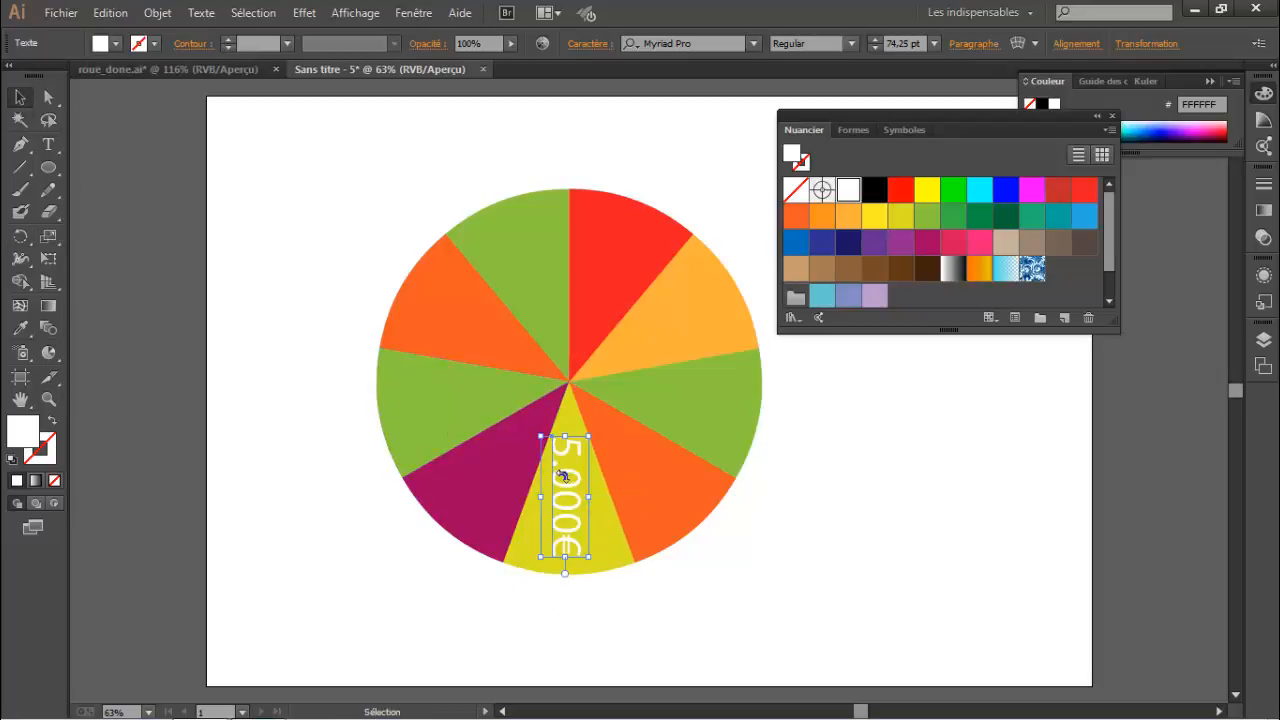
{"action": "left_click_drag", "start_coordinate": [594, 564], "coordinate": [588, 557]}
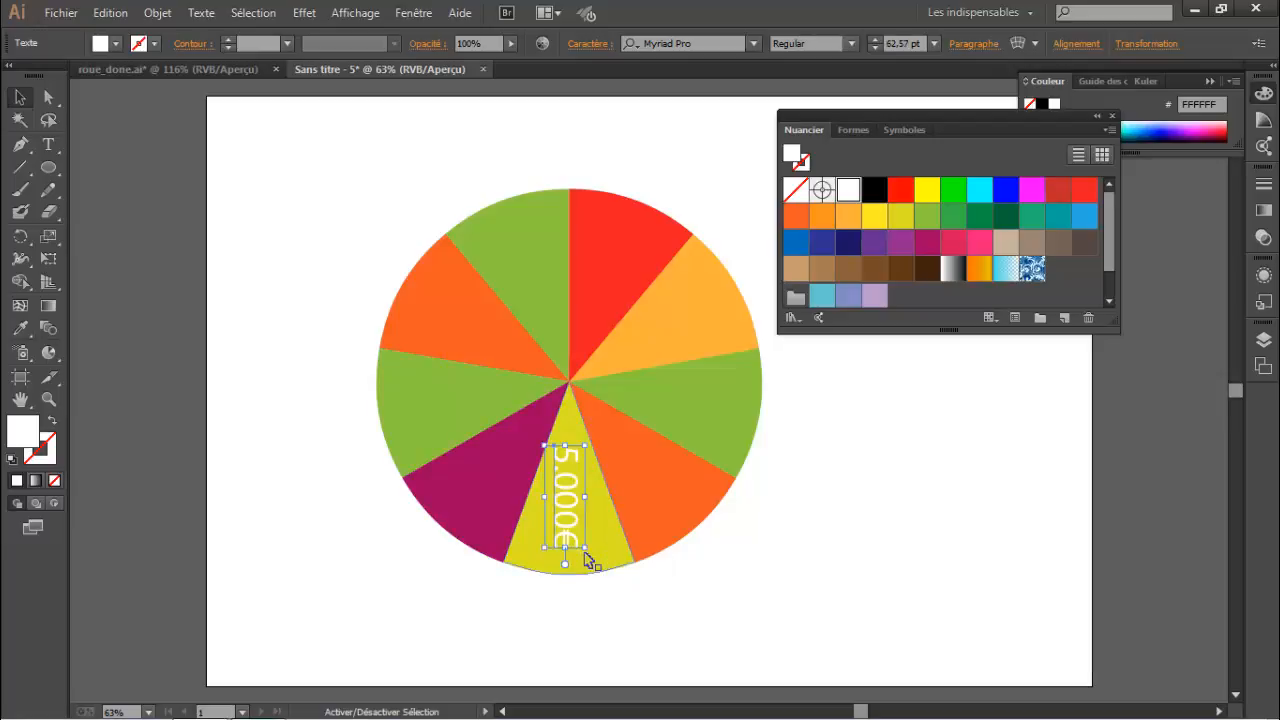
Step: Centre the amount text across the width of the yellow segment, in line with the wheel's centre, and deselect it
{"action": "key", "text": "ctrl+plus"}
{"action": "key", "text": "ctrl+plus"}
{"action": "key", "text": "ctrl+plus"}
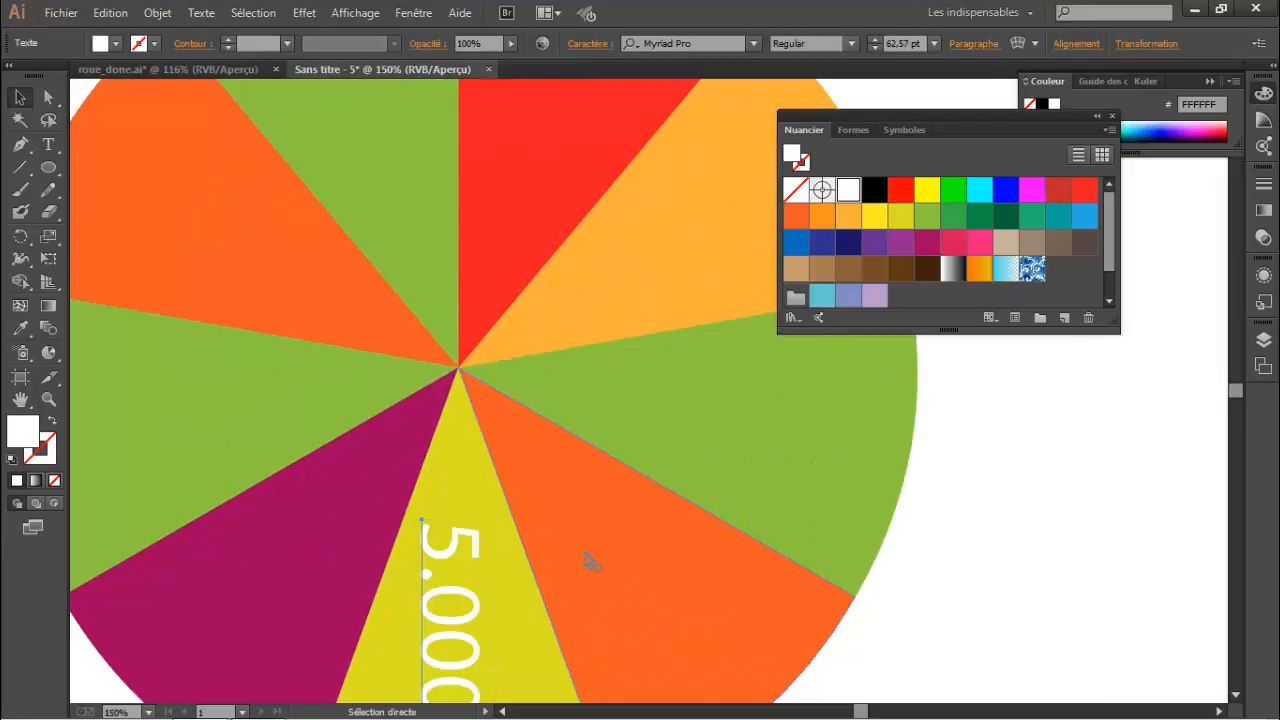
{"action": "left_click_drag", "start_coordinate": [586, 551], "coordinate": [634, 366]}
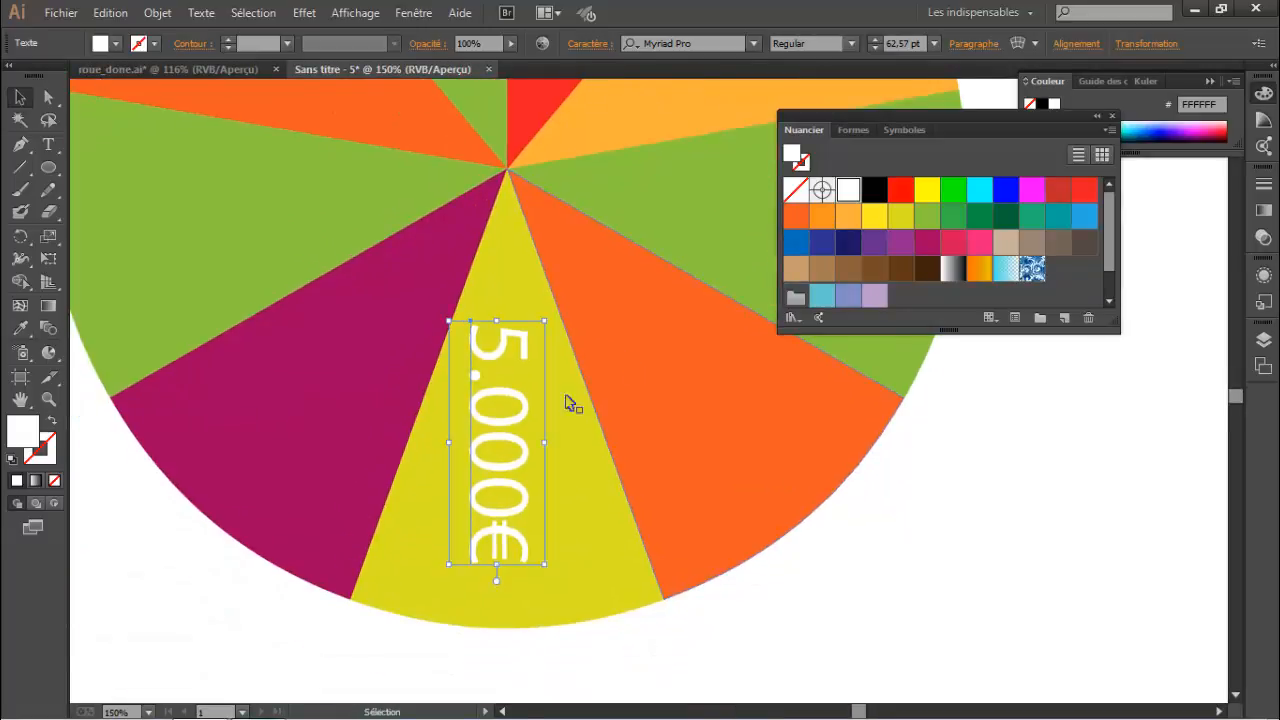
{"action": "left_click_drag", "start_coordinate": [513, 427], "coordinate": [521, 419]}
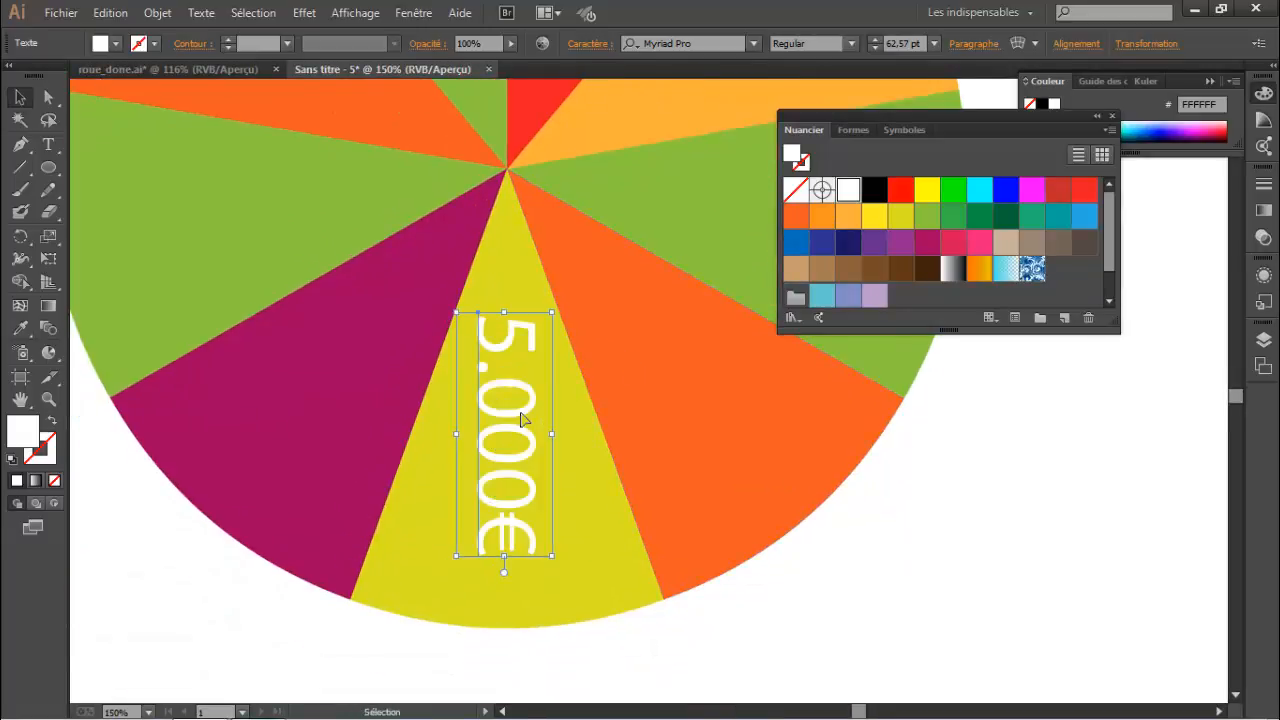
{"action": "left_click", "coordinate": [845, 579]}
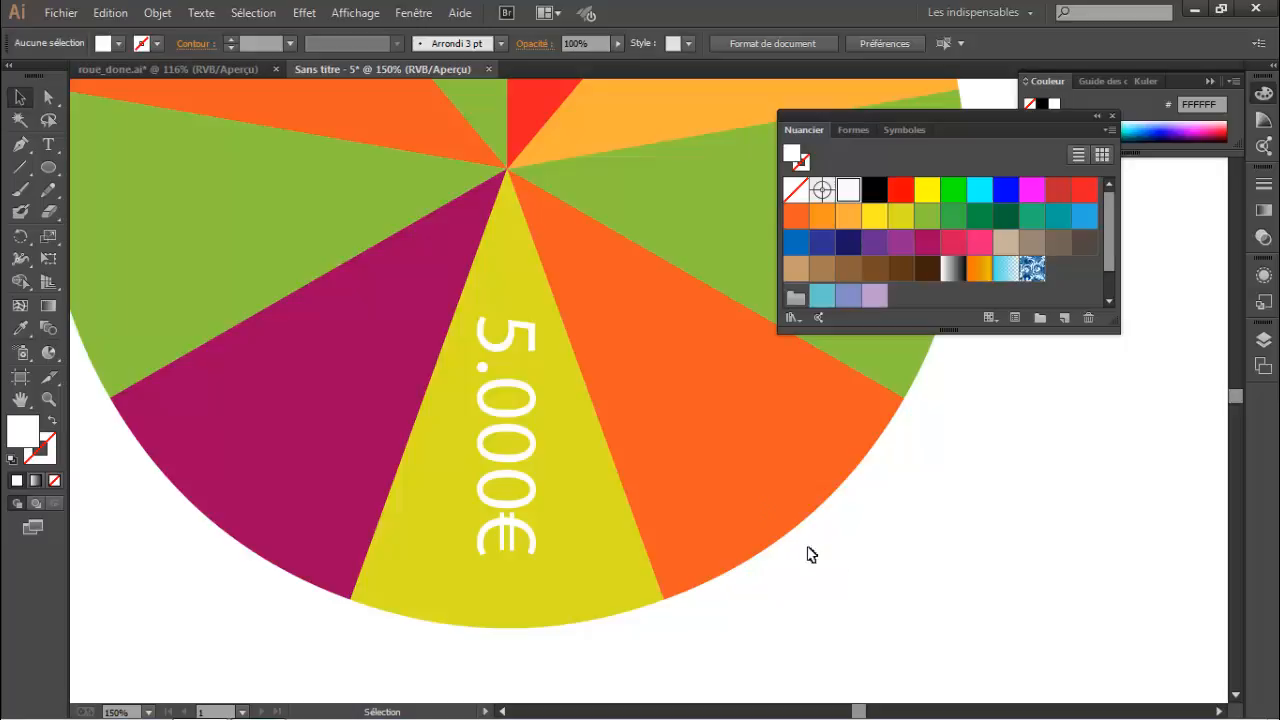
Step: Start a Drop Shadow effect on the 5.000€ text with the preview turned on
{"action": "left_click", "coordinate": [508, 345]}
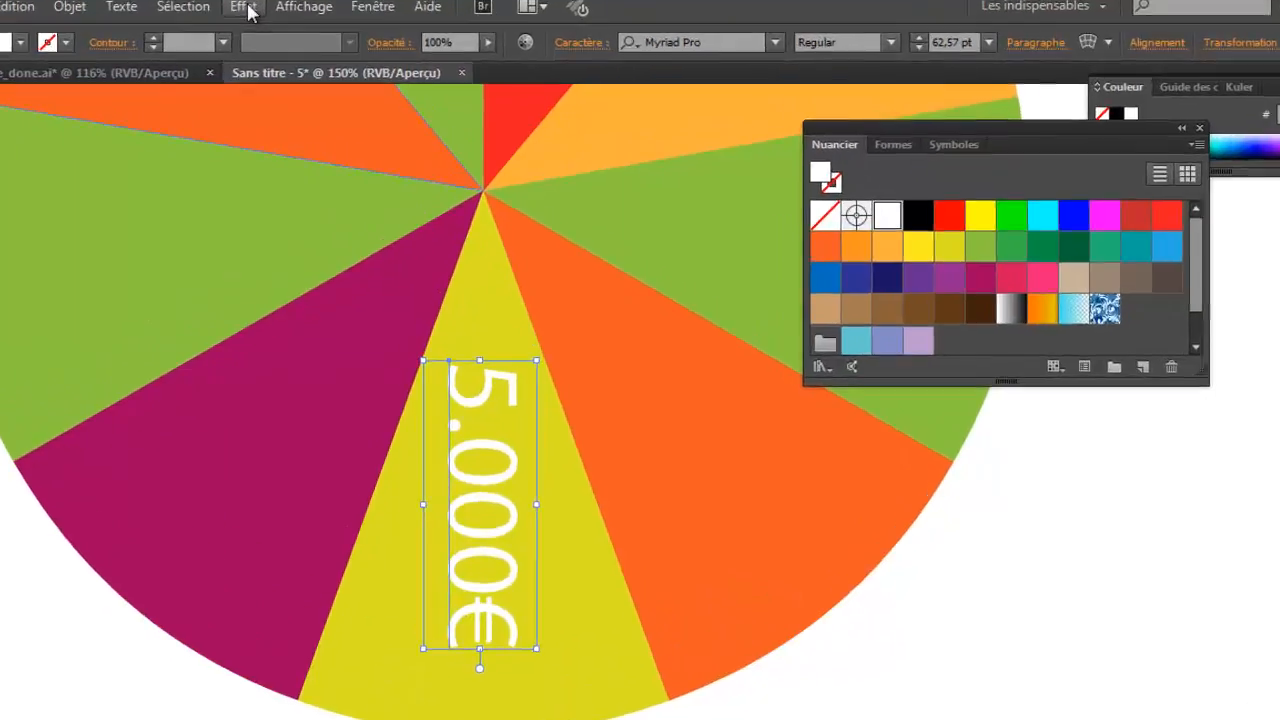
{"action": "left_click", "coordinate": [310, 13]}
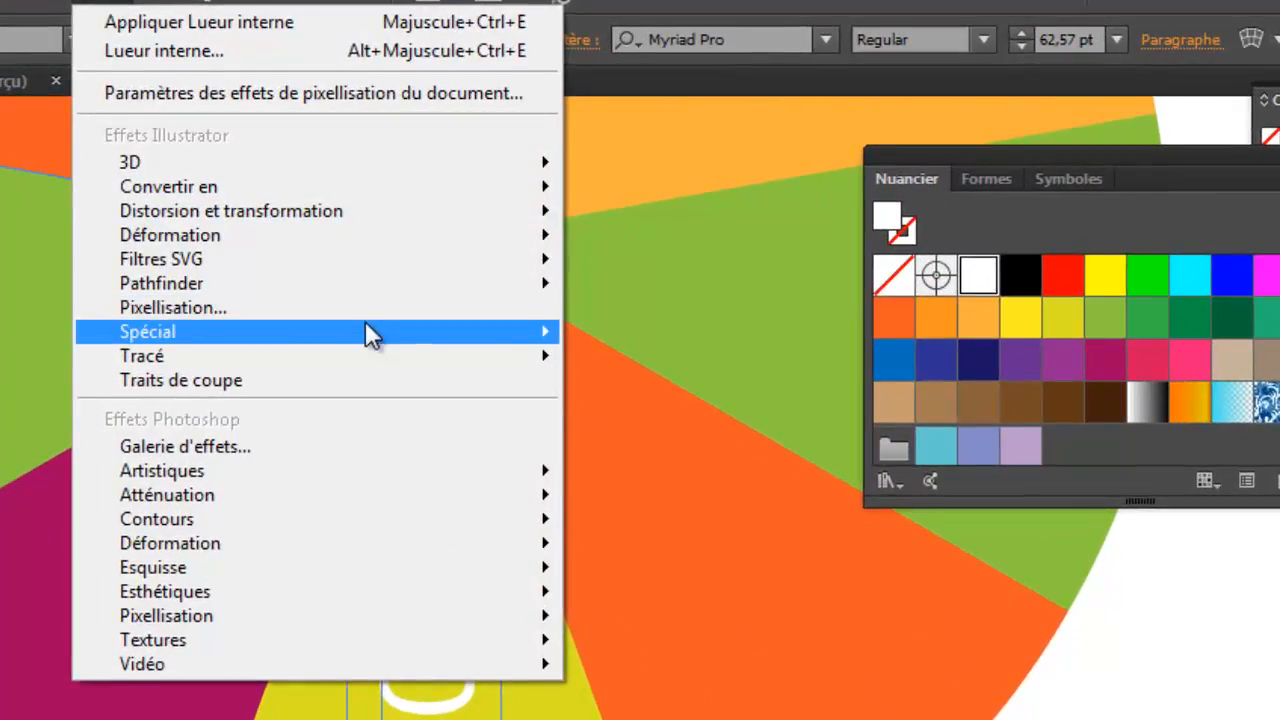
{"action": "mouse_move", "coordinate": [385, 310]}
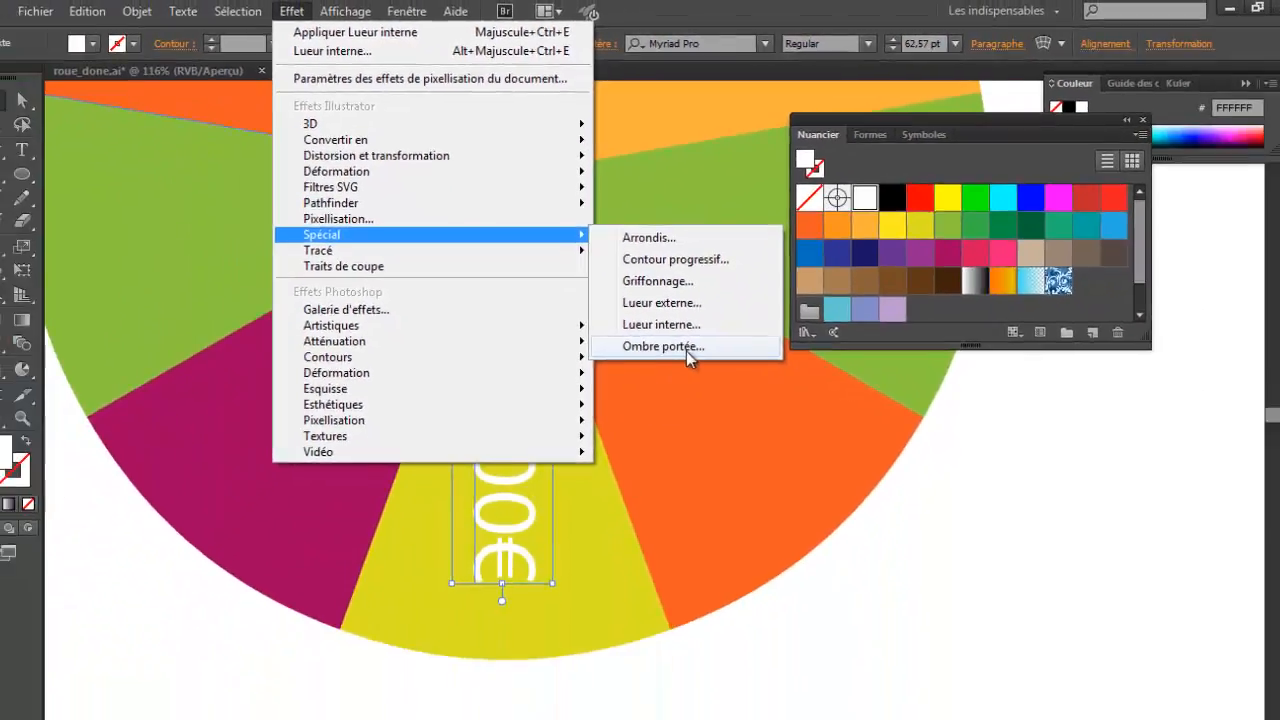
{"action": "left_click", "coordinate": [760, 563]}
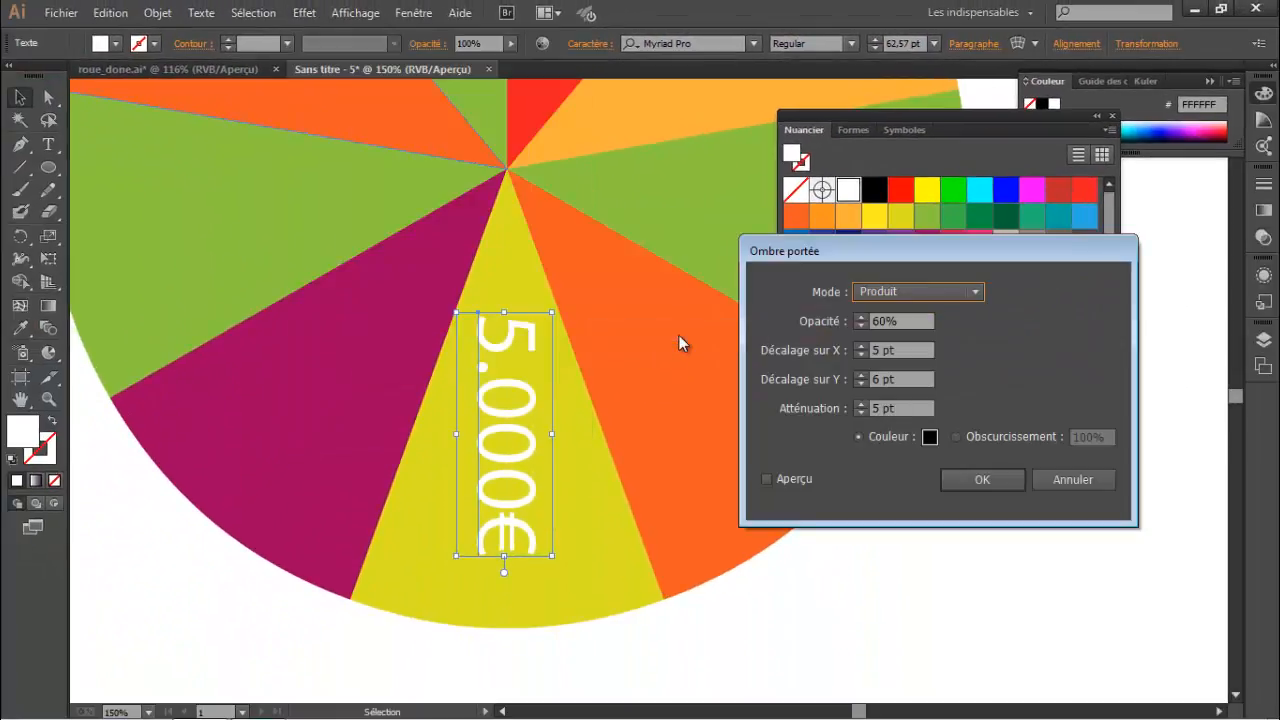
{"action": "left_click_drag", "start_coordinate": [791, 245], "coordinate": [673, 280]}
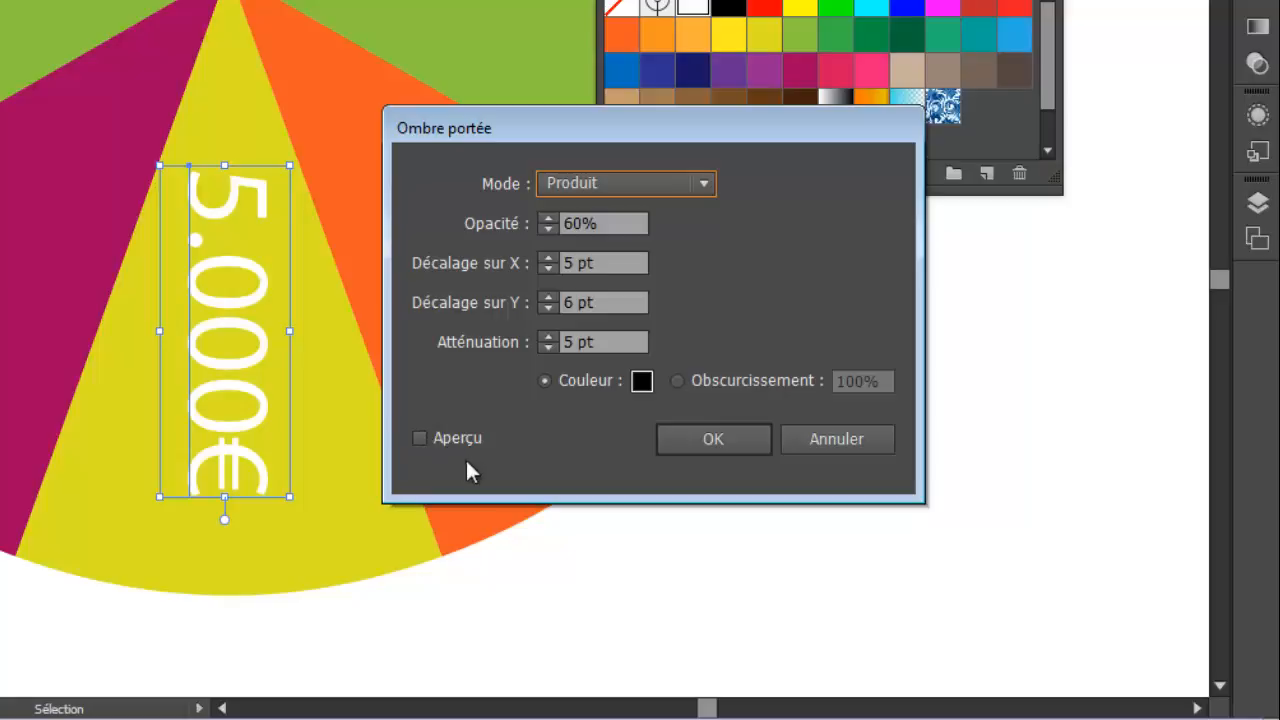
{"action": "left_click", "coordinate": [419, 438]}
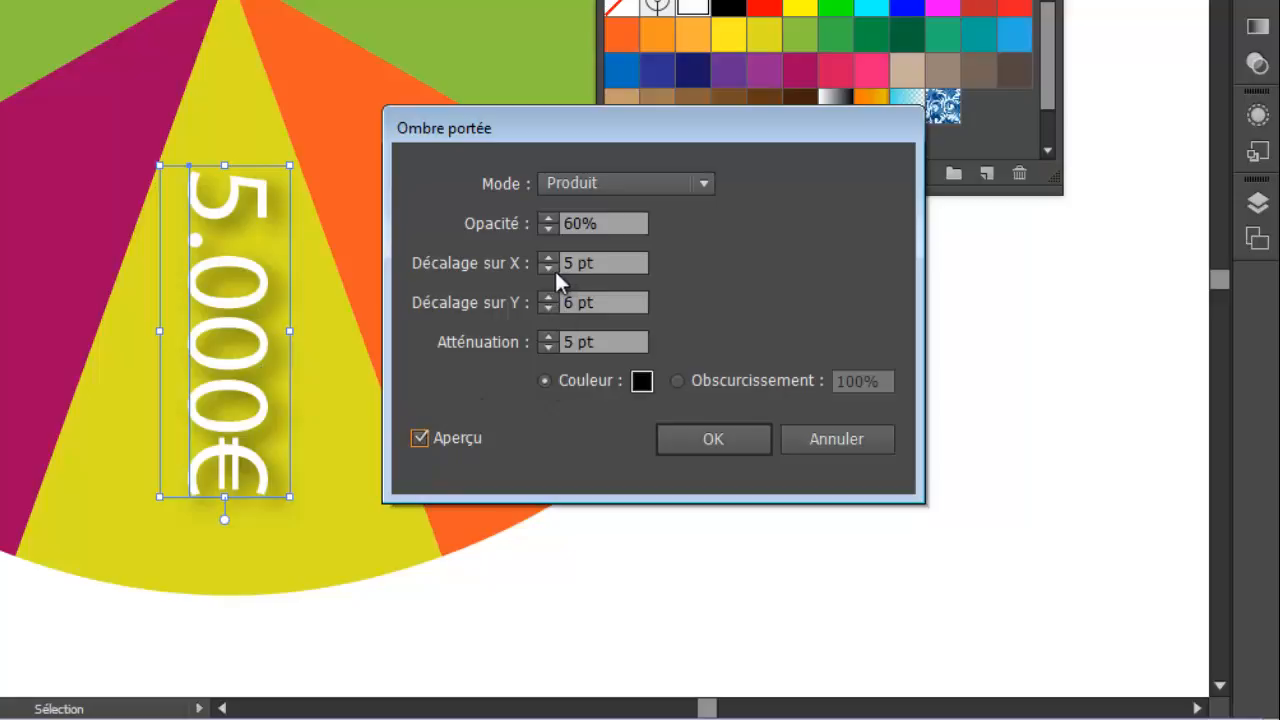
Step: Set the shadow's Y offset to 4 pt and its blur to 3 pt, and apply the effect
{"action": "left_click", "coordinate": [548, 308]}
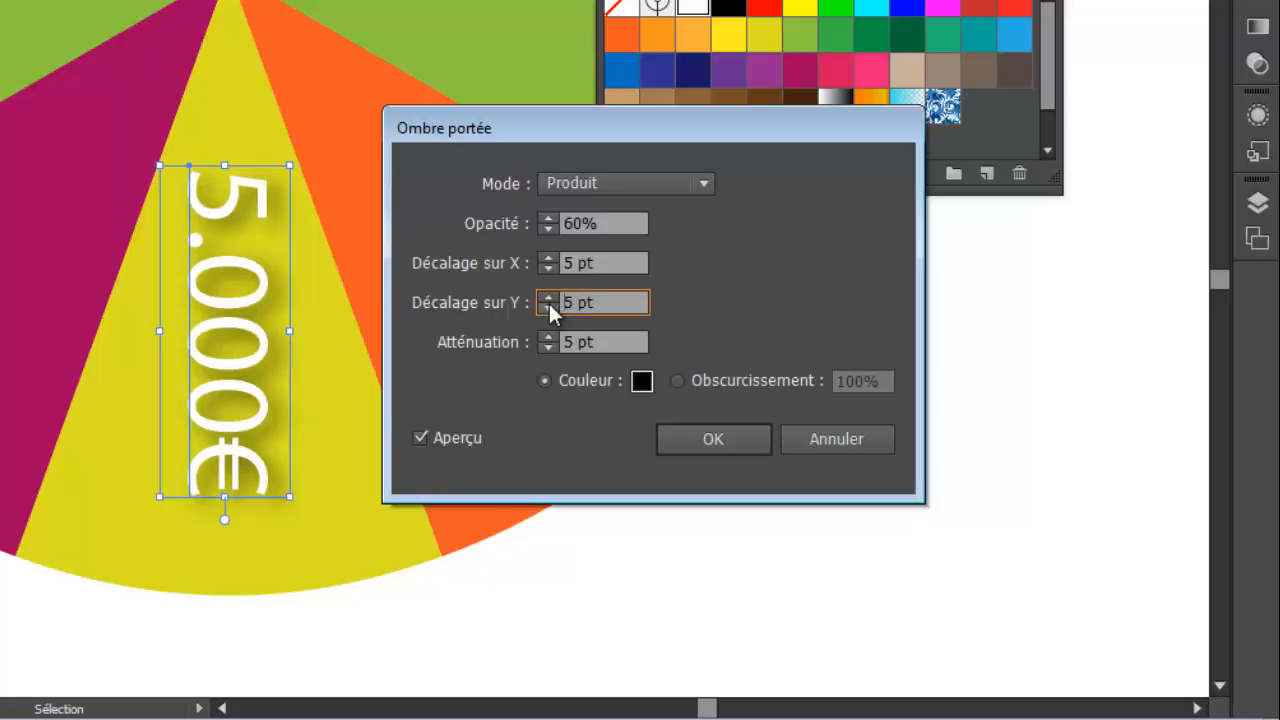
{"action": "left_click", "coordinate": [548, 308]}
{"action": "left_click", "coordinate": [548, 345]}
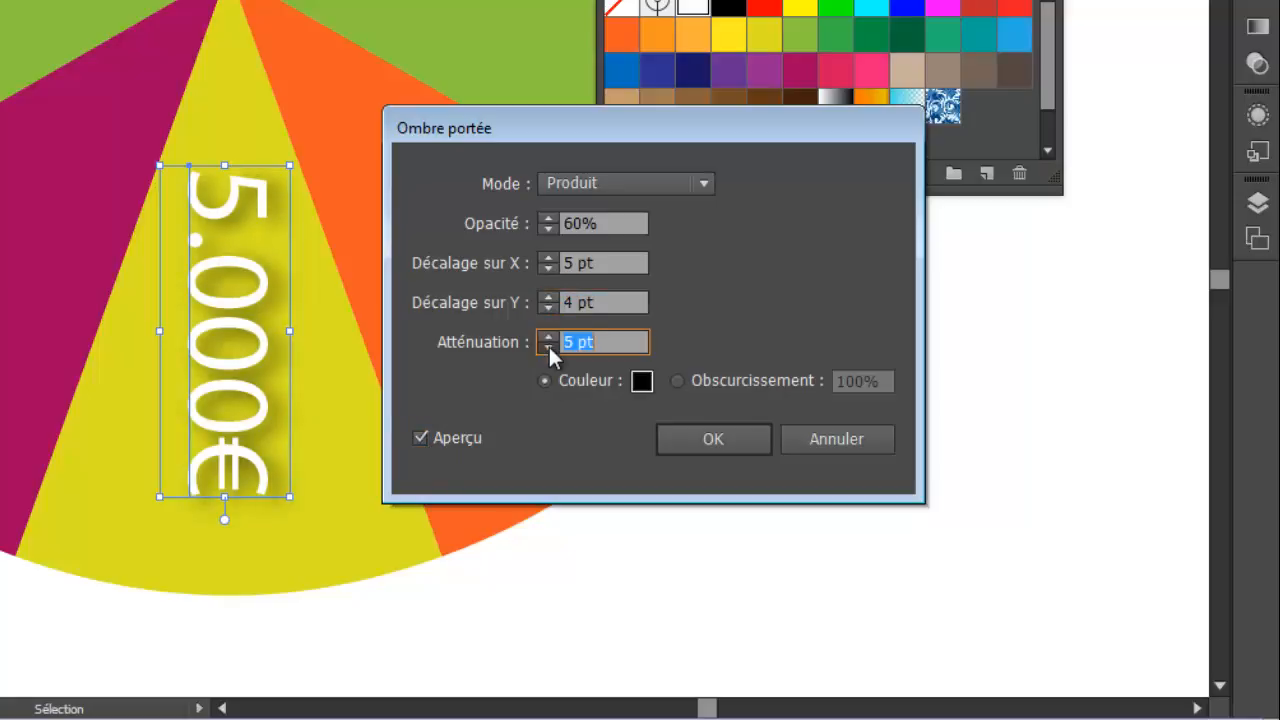
{"action": "left_click", "coordinate": [548, 345]}
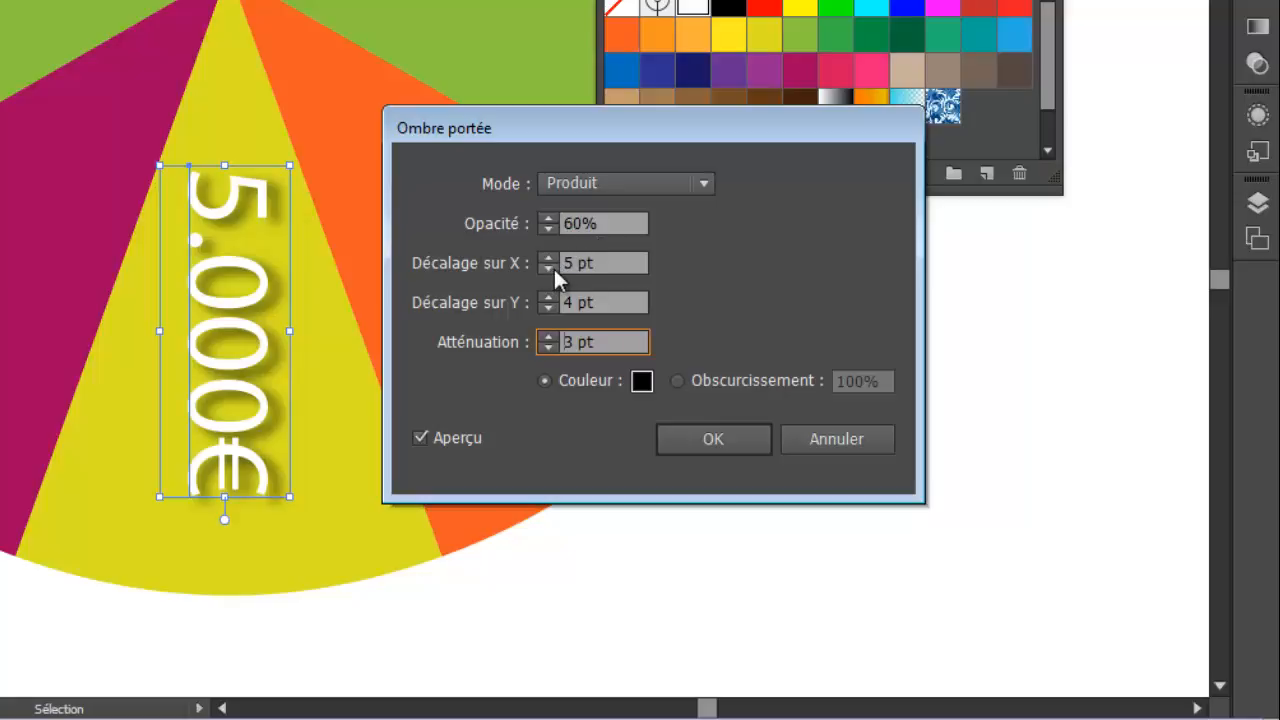
{"action": "left_click", "coordinate": [546, 335]}
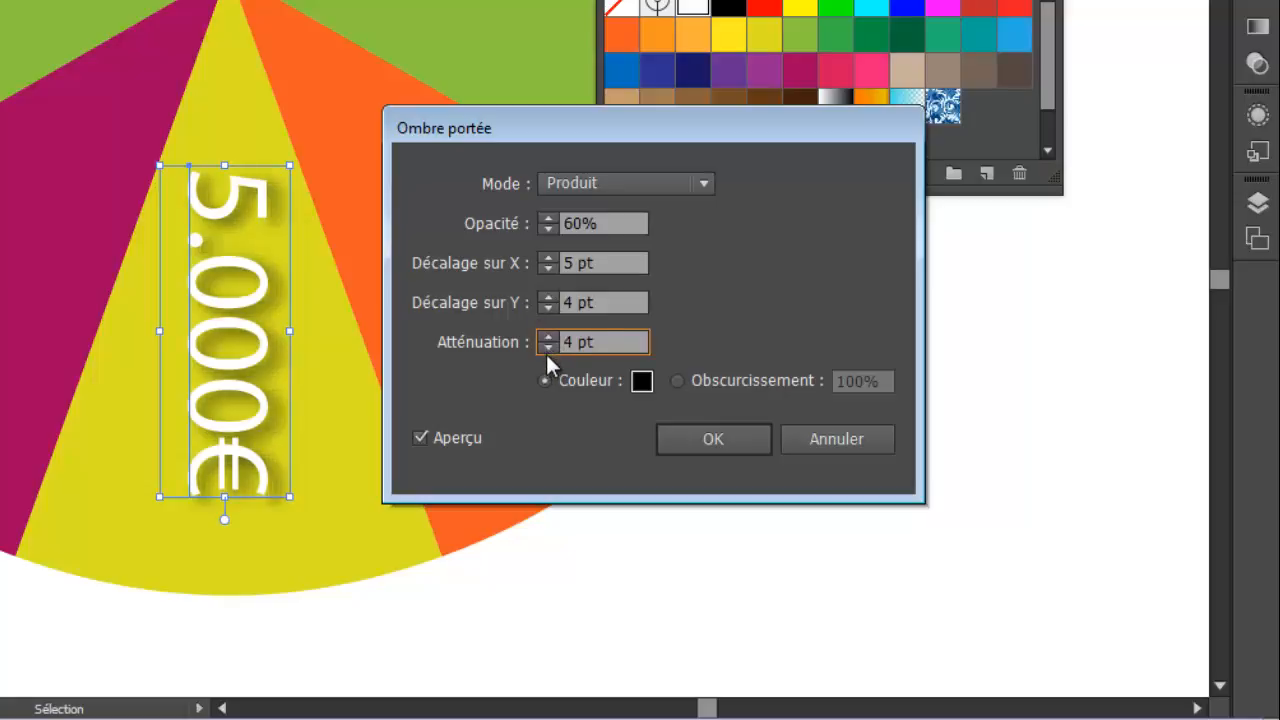
{"action": "left_click", "coordinate": [546, 348]}
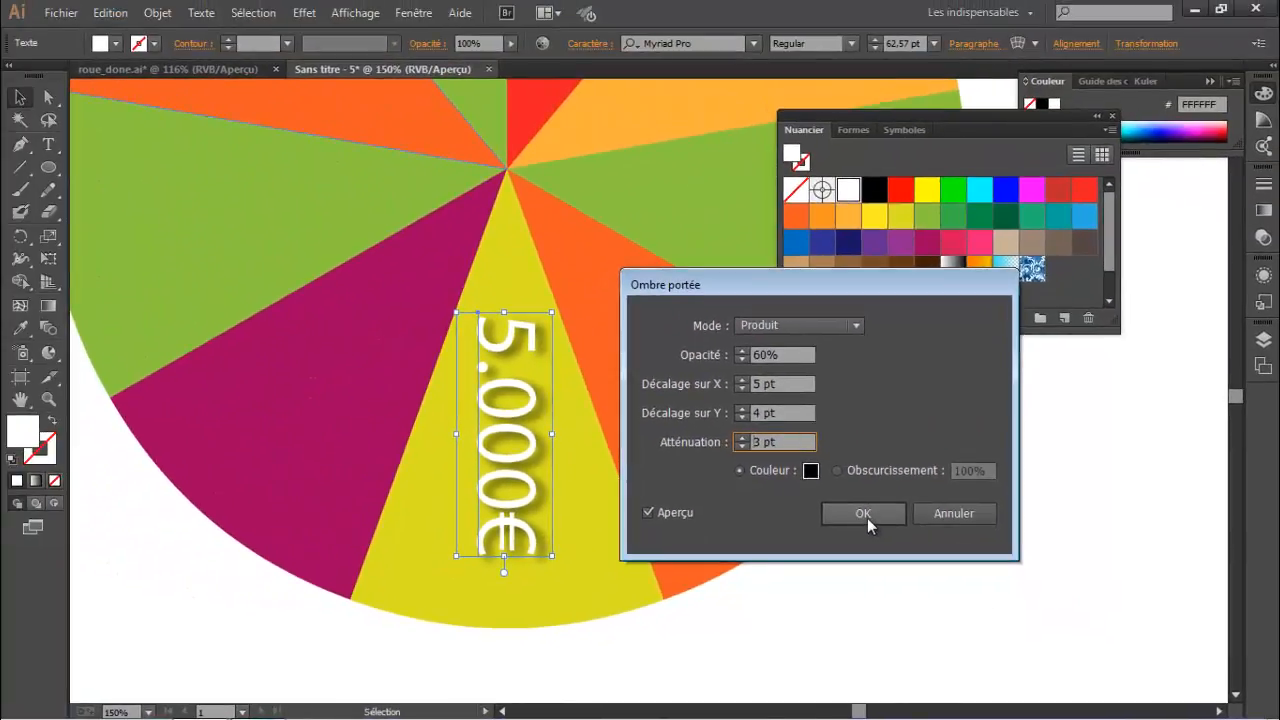
{"action": "left_click", "coordinate": [863, 513]}
Step: Start rotating the 5.000€ text with the wheel's centre as the pivot and the Rotation options open
{"action": "key", "text": "ctrl+1"}
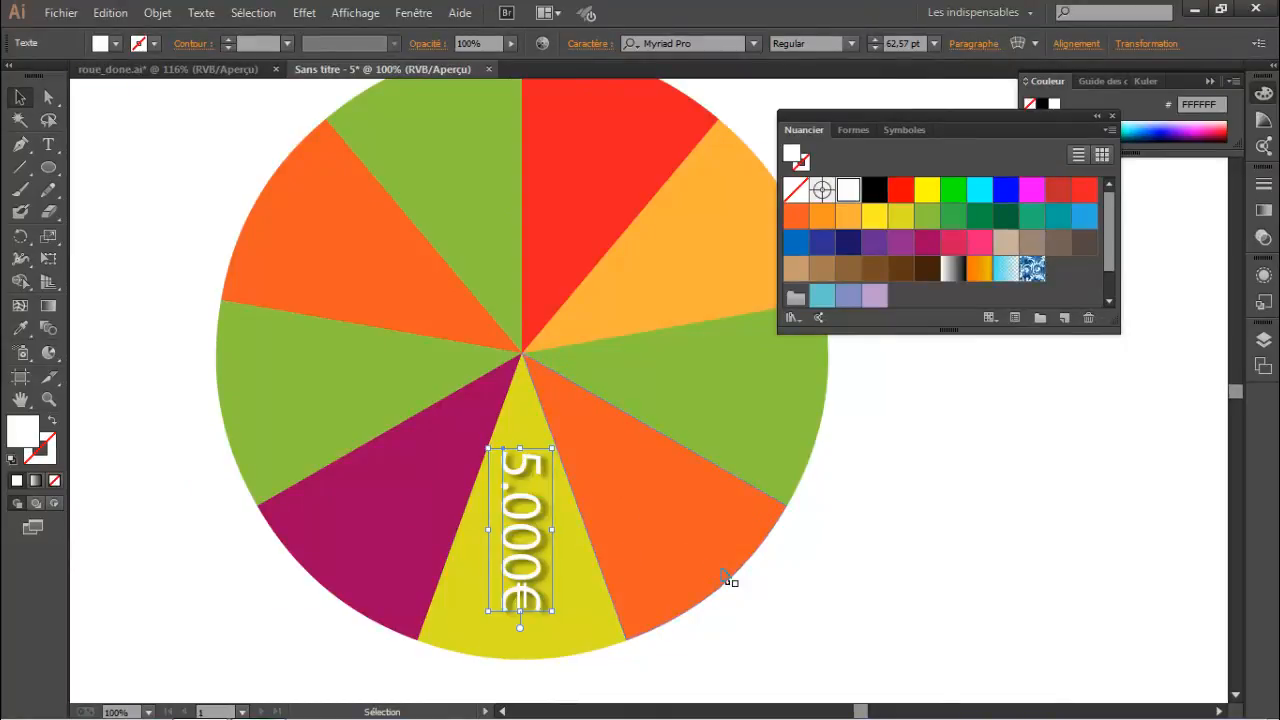
{"action": "double_click", "coordinate": [538, 486]}
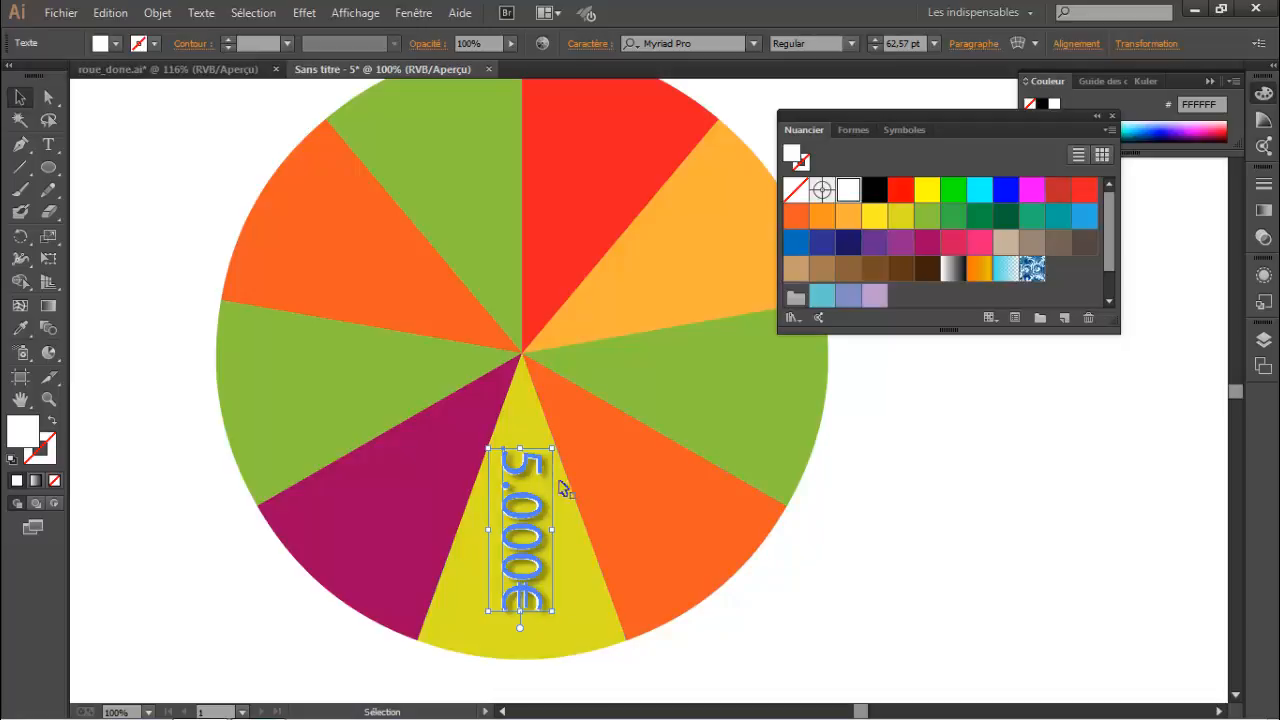
{"action": "key", "text": "Escape"}
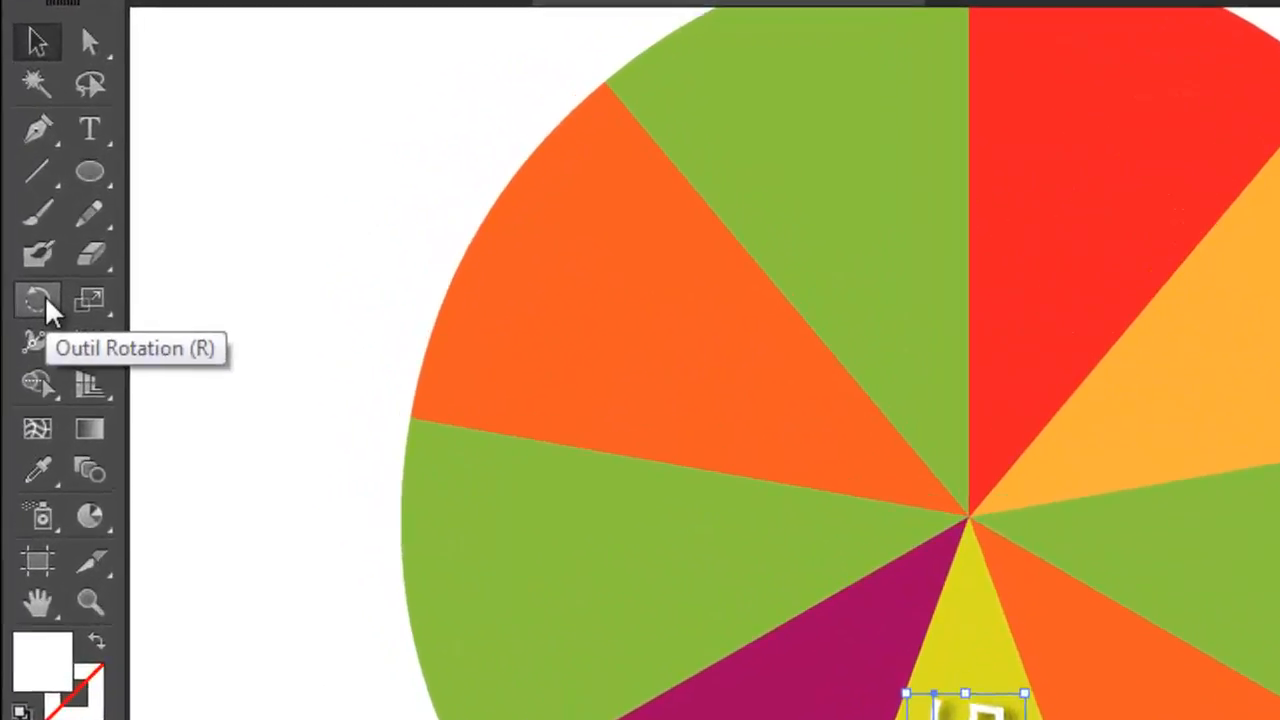
{"action": "left_click", "coordinate": [44, 300]}
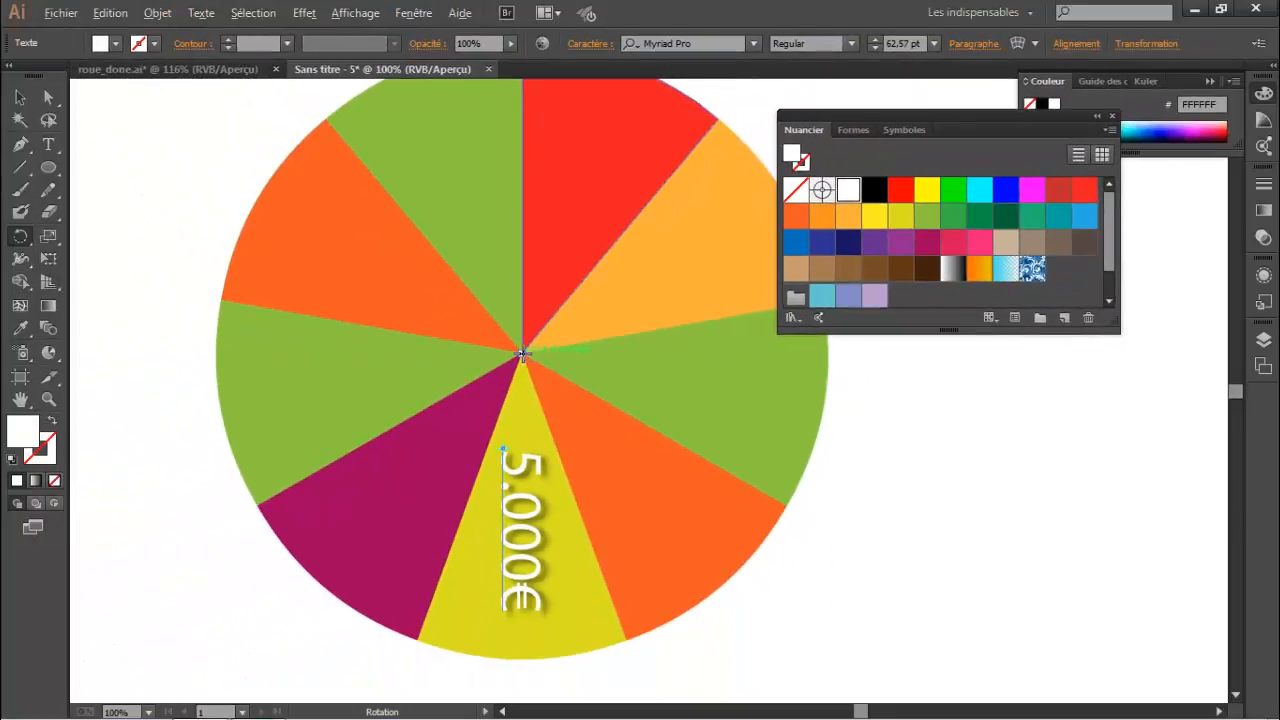
{"action": "left_click", "coordinate": [521, 352], "text": "alt"}
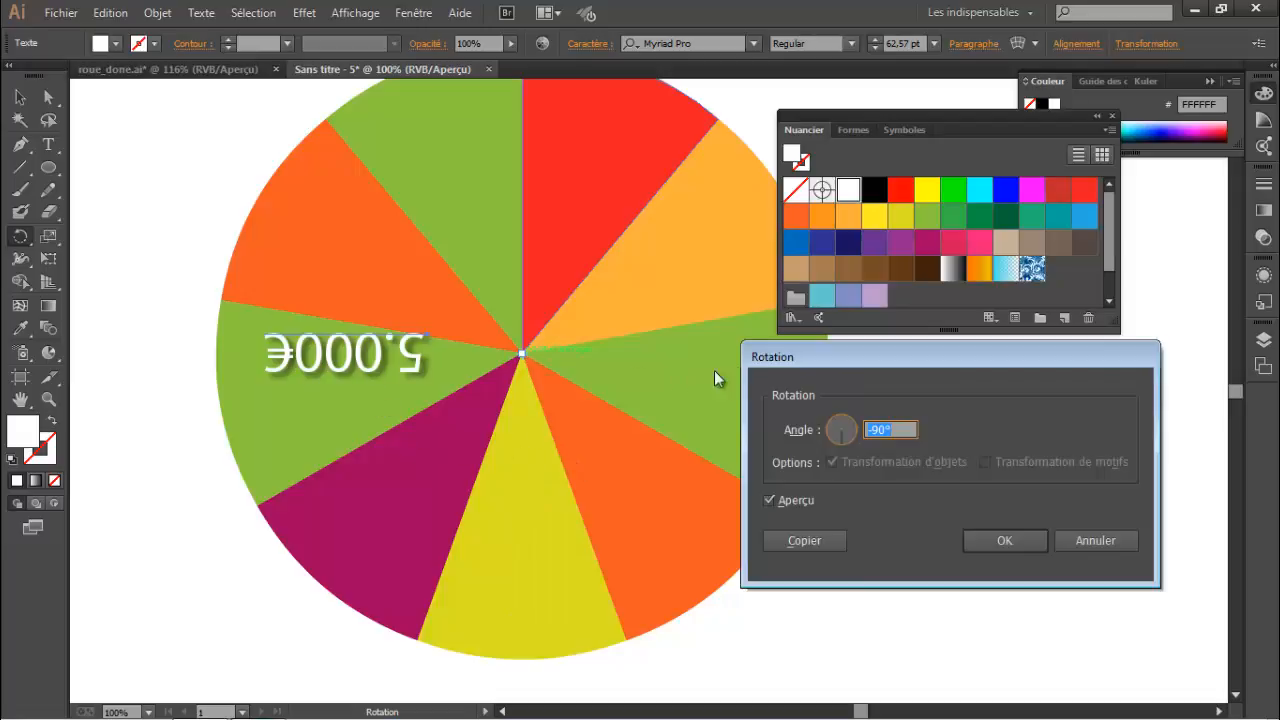
{"action": "left_click_drag", "start_coordinate": [812, 357], "coordinate": [678, 265]}
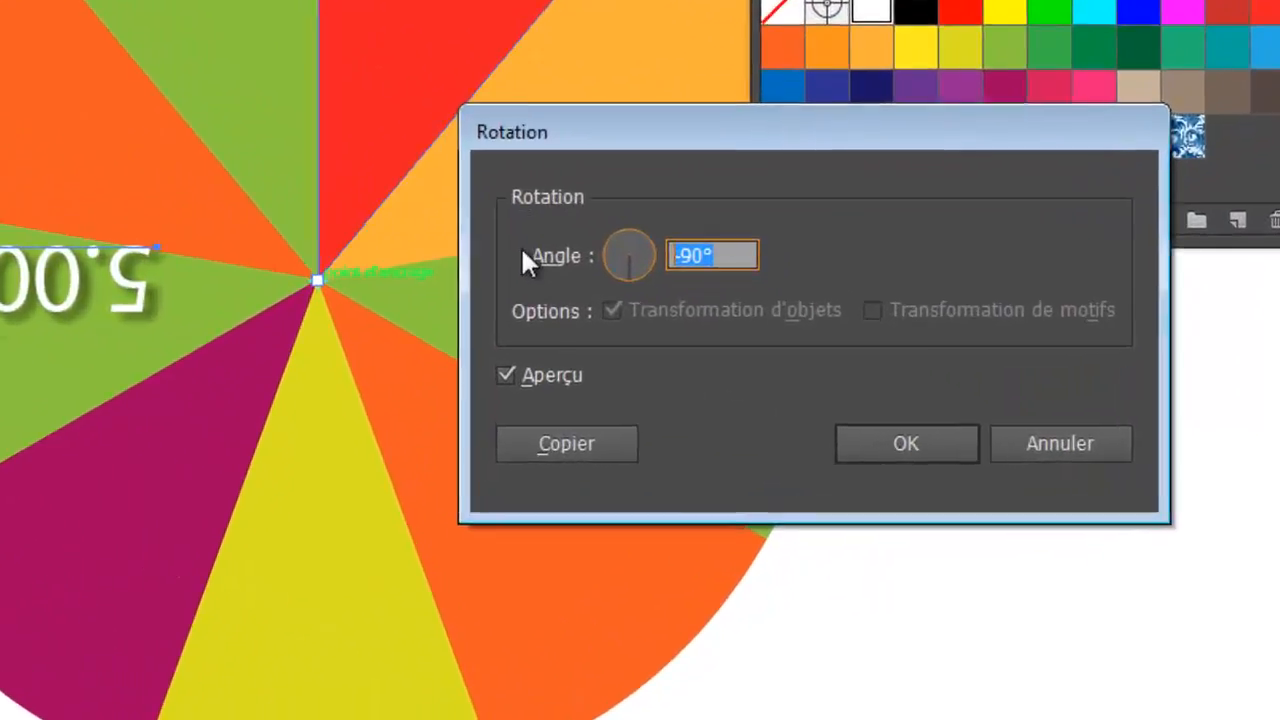
Step: Set the rotation angle to 360/9 and create a rotated copy of the amount text in the adjacent orange segment
{"action": "type", "text": "360"}
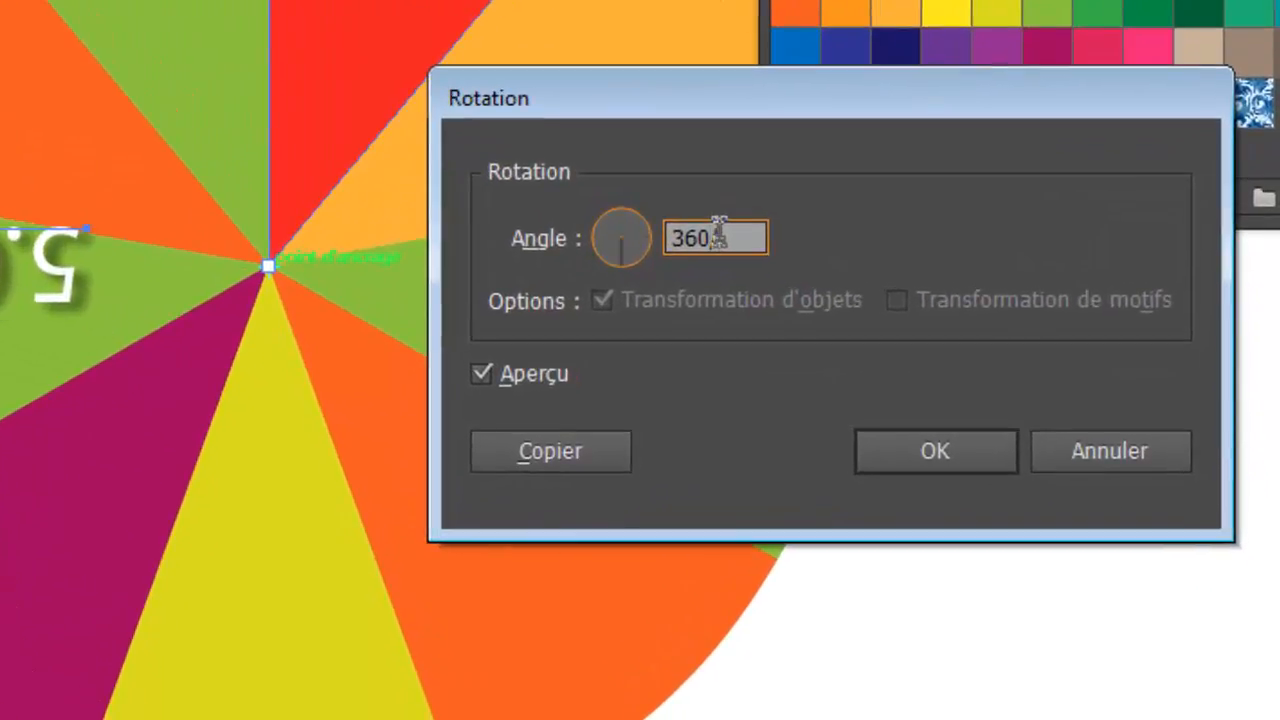
{"action": "left_click", "coordinate": [718, 236]}
{"action": "type", "text": "/9"}
{"action": "left_click_drag", "start_coordinate": [602, 94], "coordinate": [757, 229]}
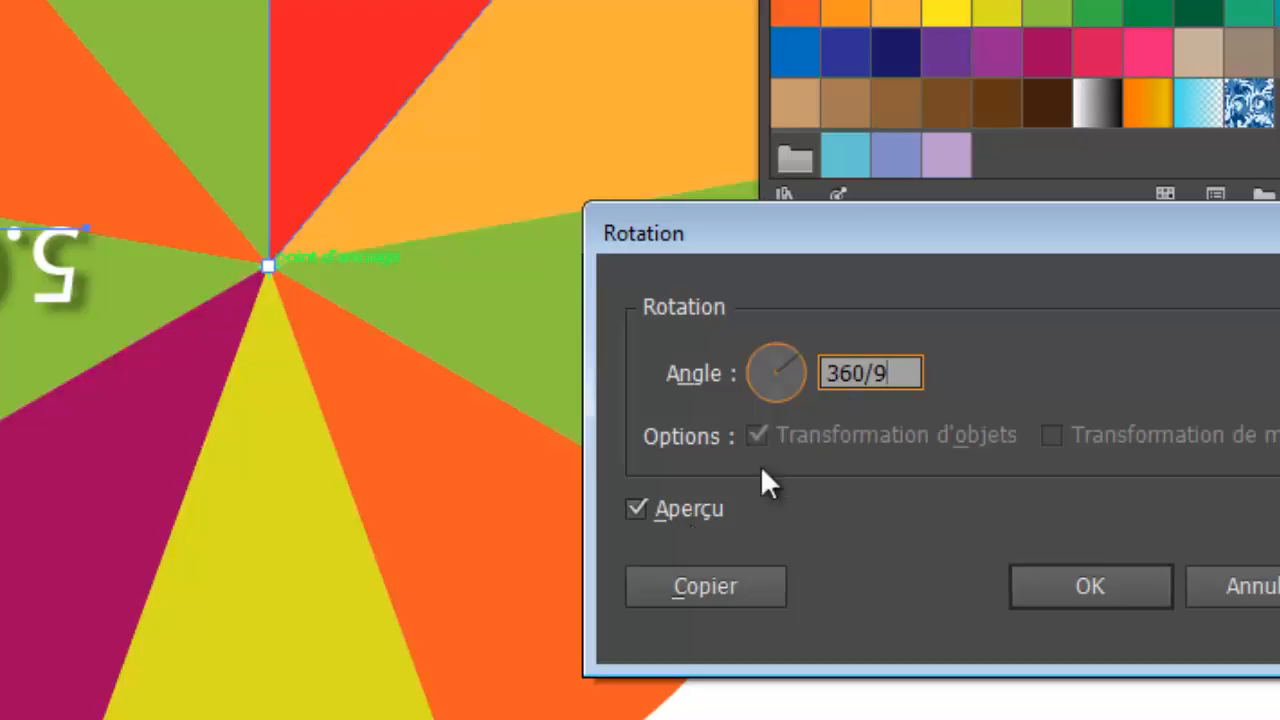
{"action": "left_click", "coordinate": [685, 508]}
{"action": "left_click", "coordinate": [685, 508]}
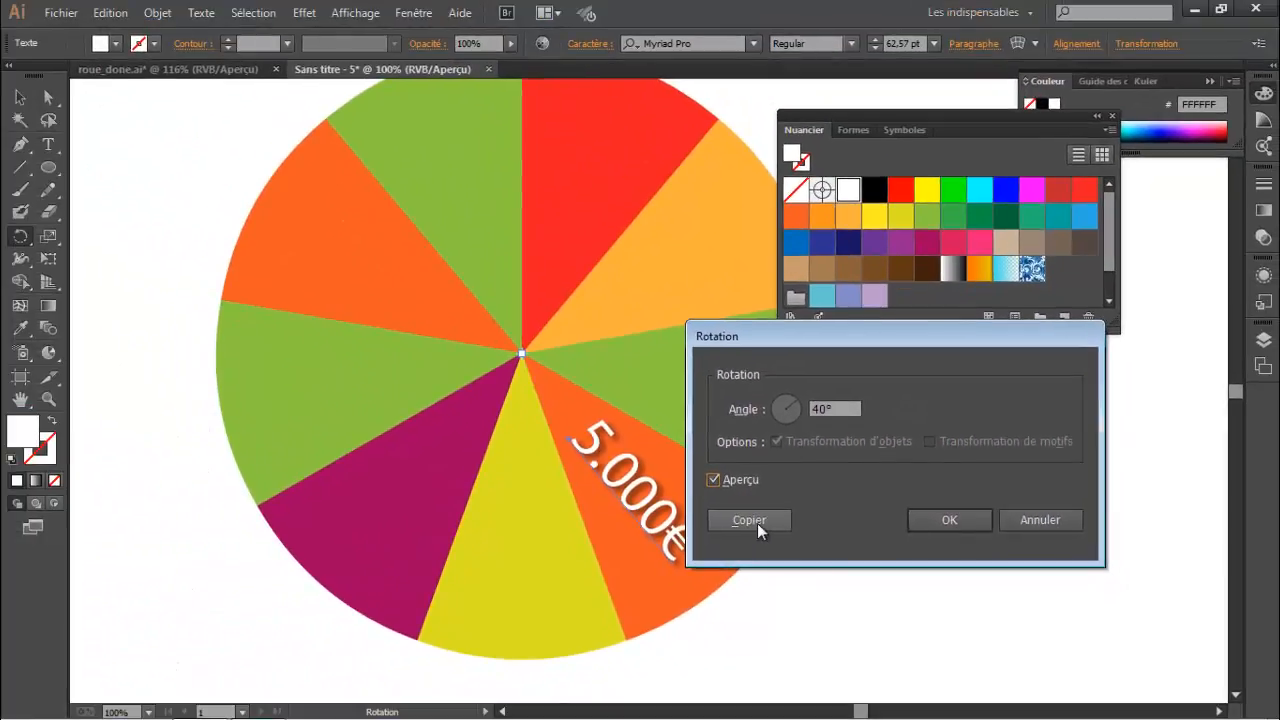
{"action": "left_click", "coordinate": [757, 521]}
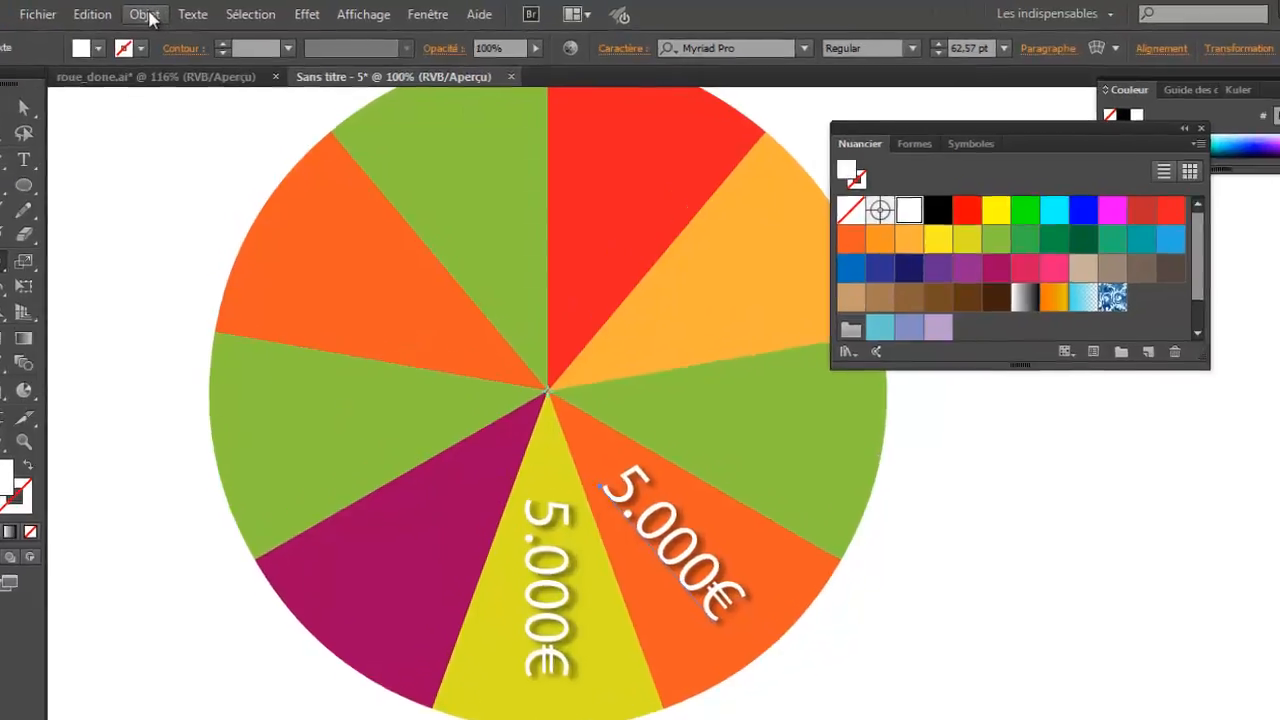
Step: Repeat the rotated copy of the 5.000€ text twice to fill the adjacent green and light orange segments
{"action": "left_click", "coordinate": [158, 12]}
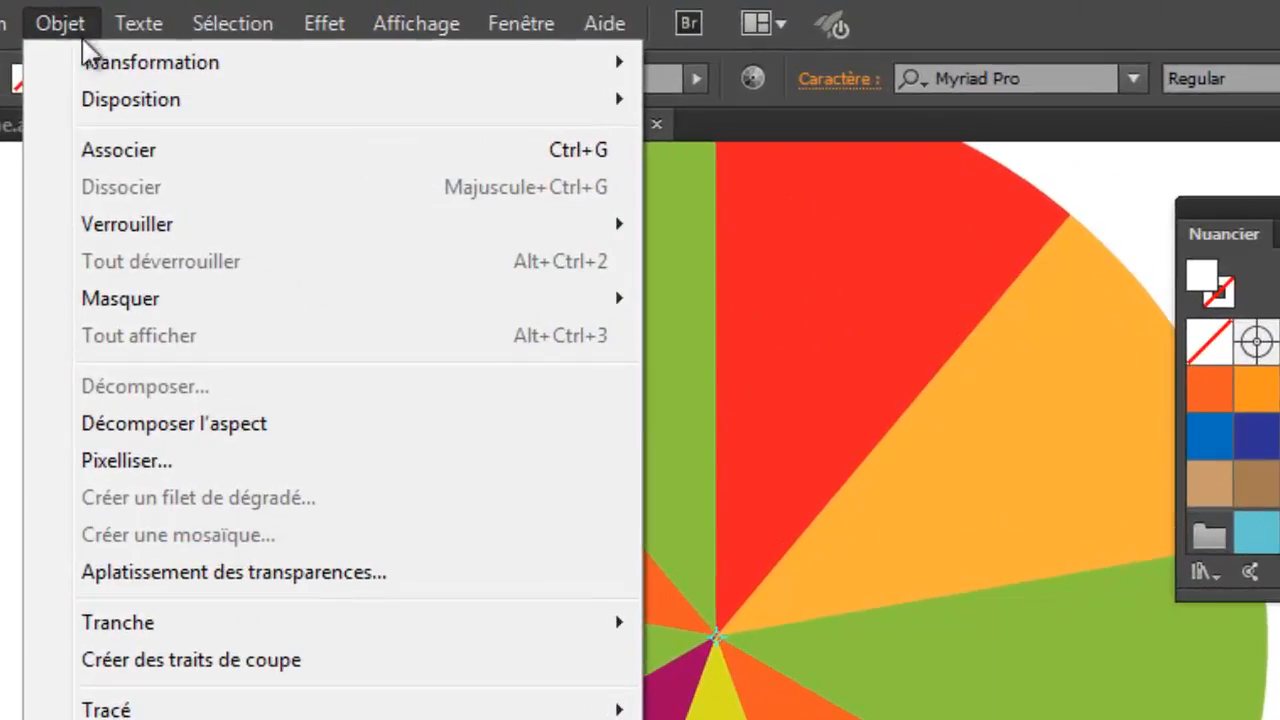
{"action": "mouse_move", "coordinate": [137, 52]}
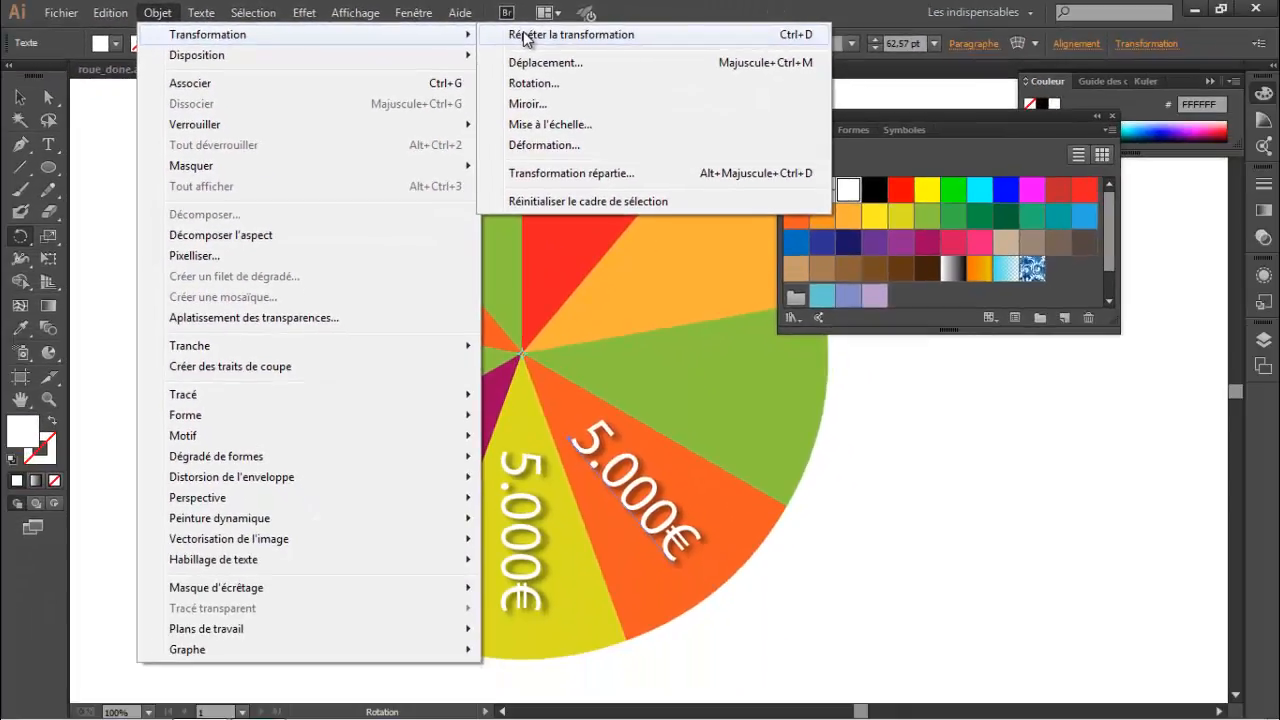
{"action": "left_click", "coordinate": [525, 36]}
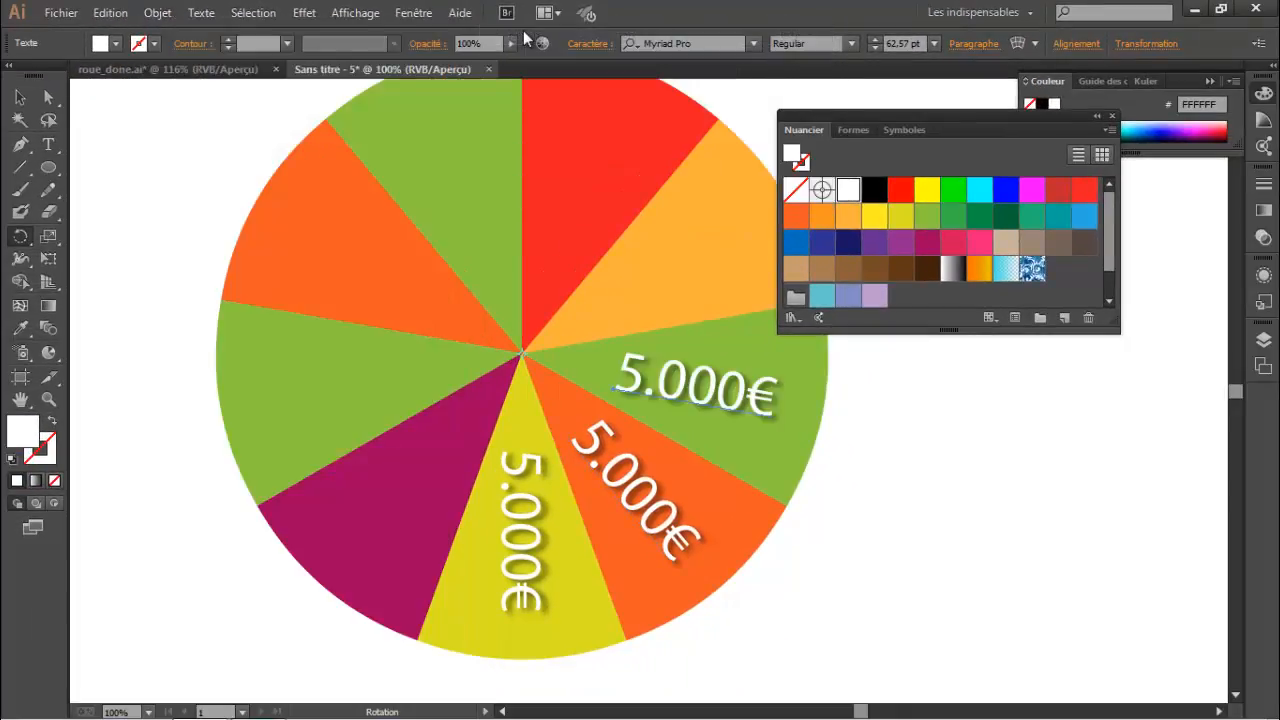
{"action": "left_click", "coordinate": [160, 13]}
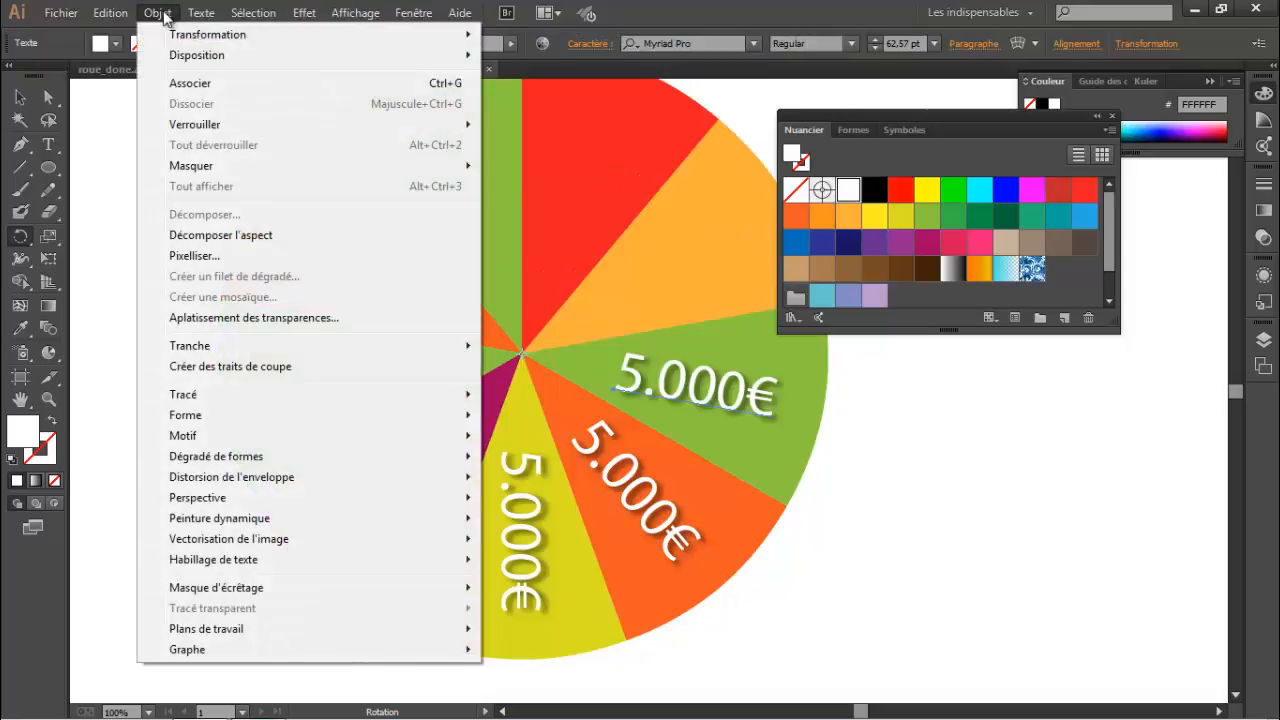
{"action": "mouse_move", "coordinate": [195, 35]}
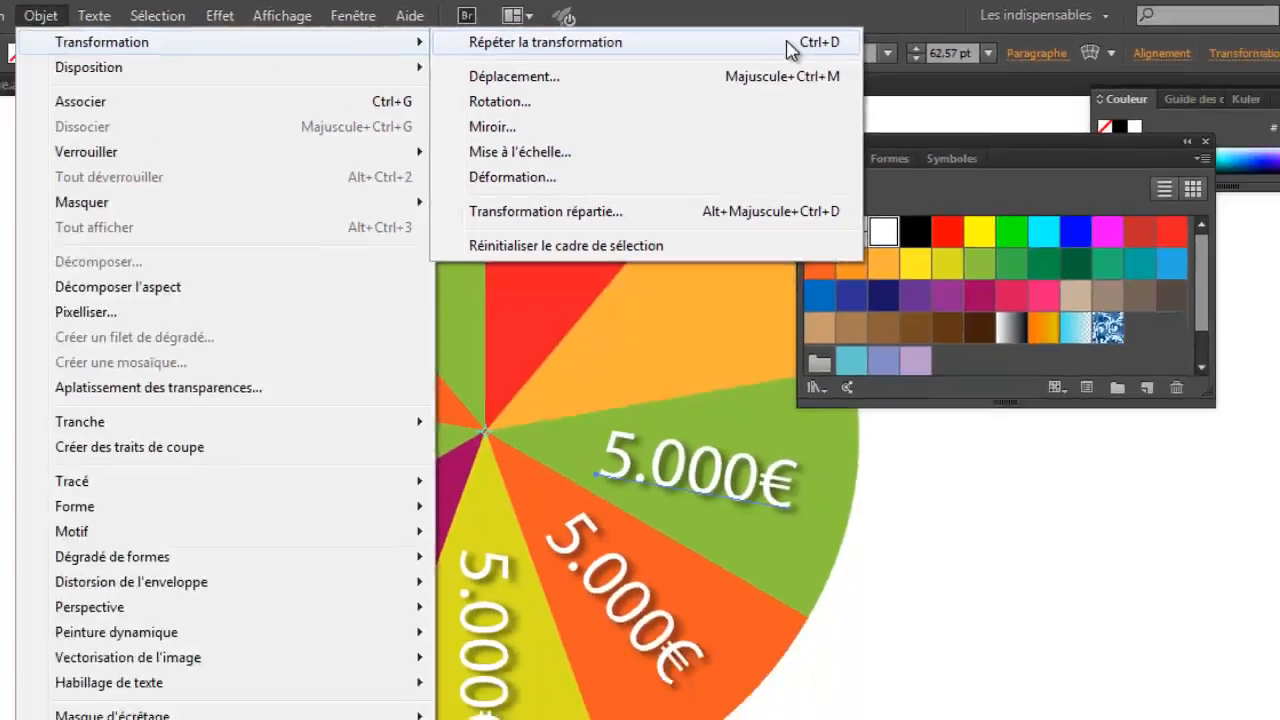
{"action": "left_click", "coordinate": [792, 48]}
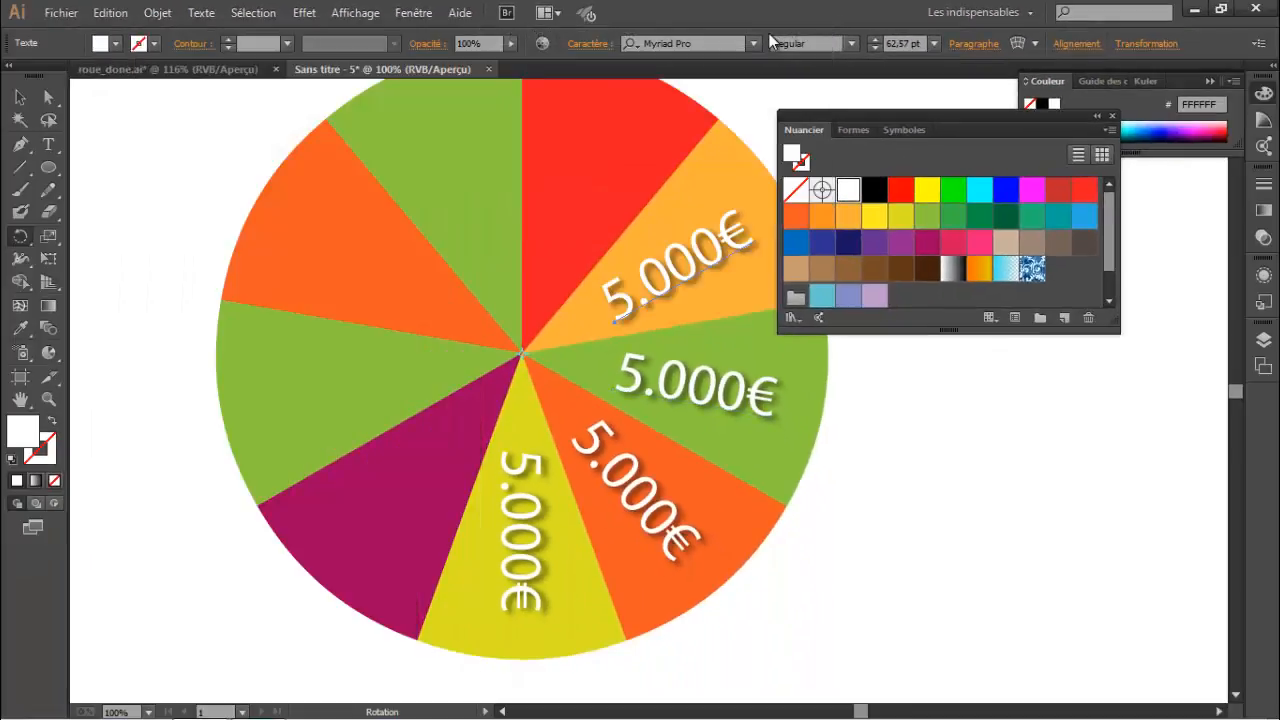
Step: Repeat the rotated copy five more times so the 5.000€ text fills the red, green, orange, green and magenta segments
{"action": "key", "text": "ctrl"}
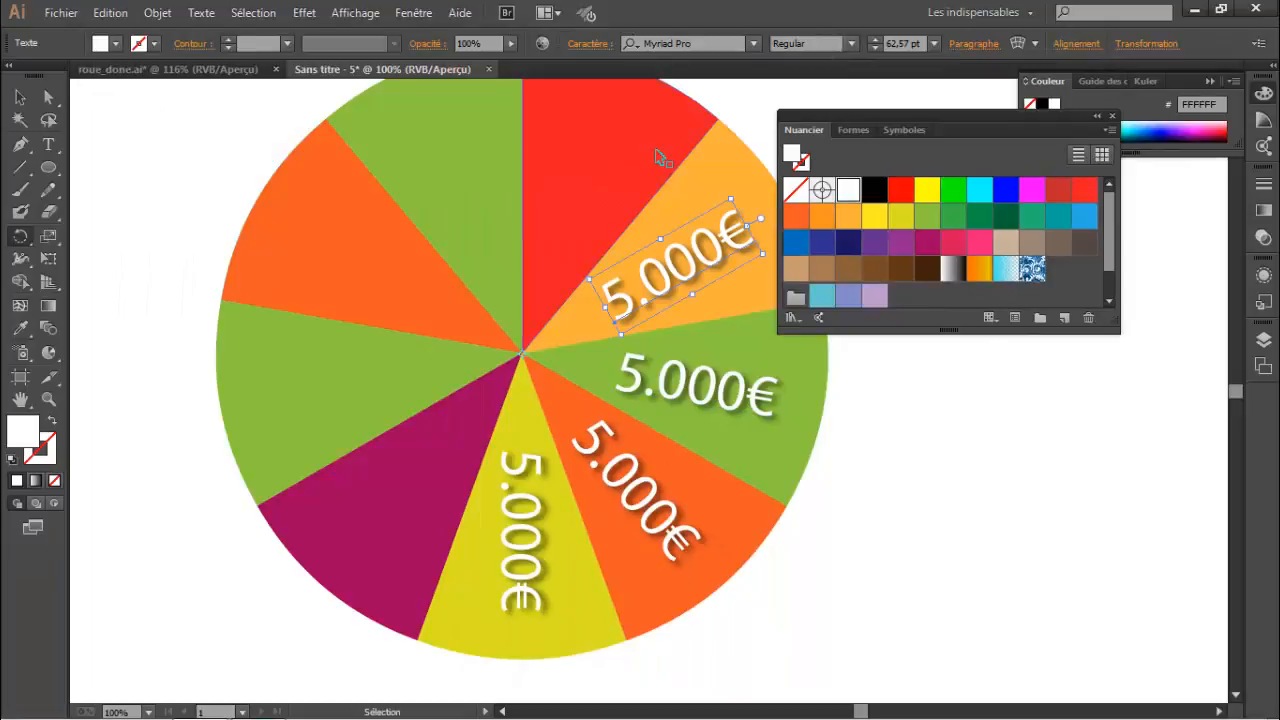
{"action": "key", "text": "ctrl+d"}
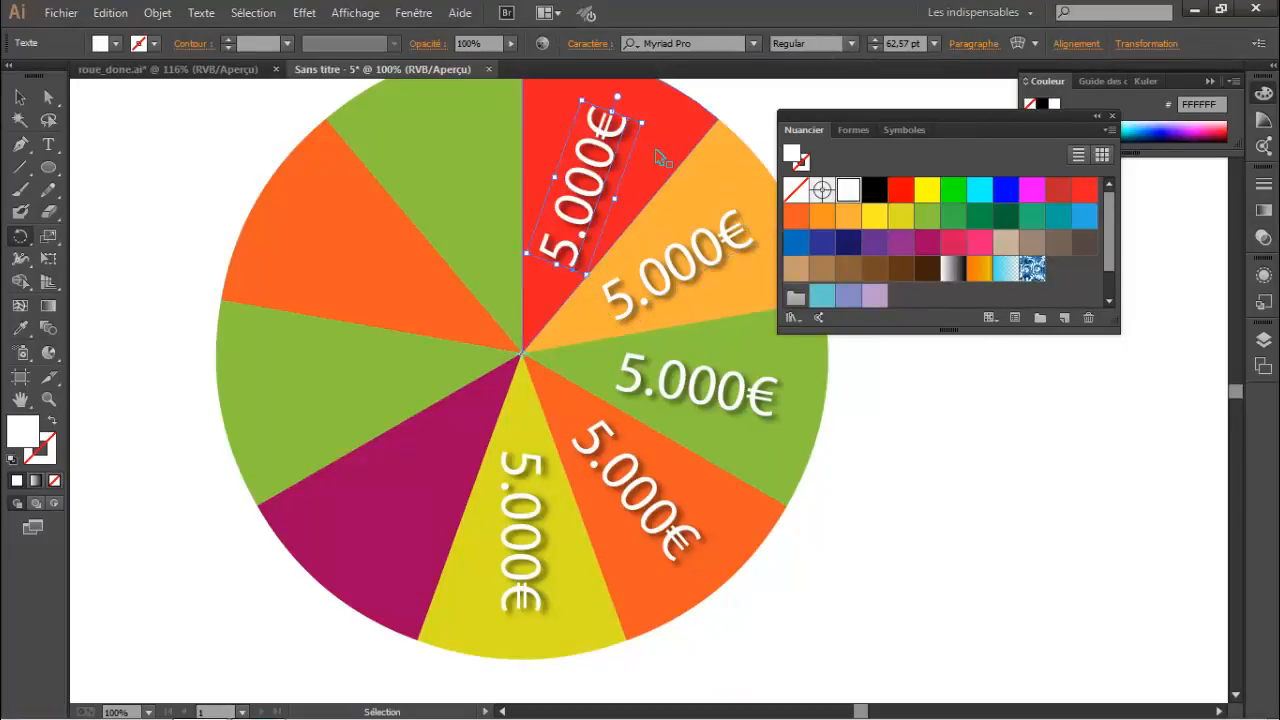
{"action": "key", "text": "ctrl+d"}
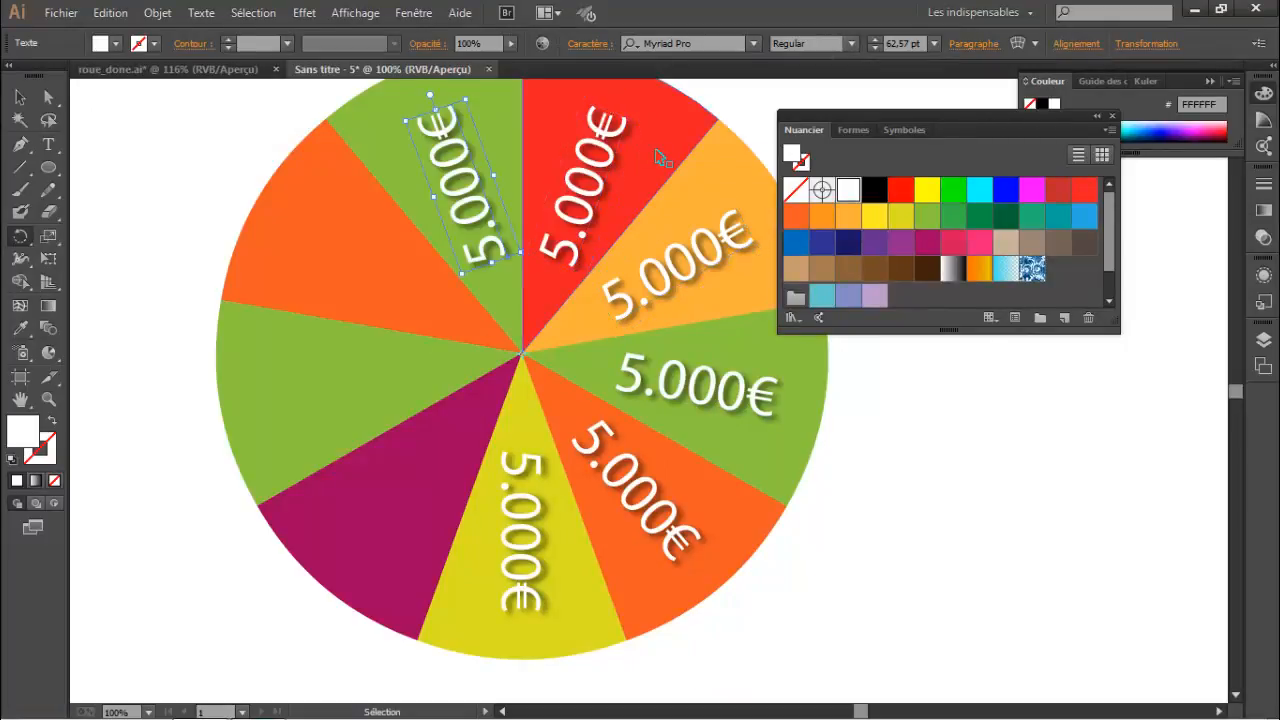
{"action": "key", "text": "ctrl+d"}
{"action": "key", "text": "ctrl+d"}
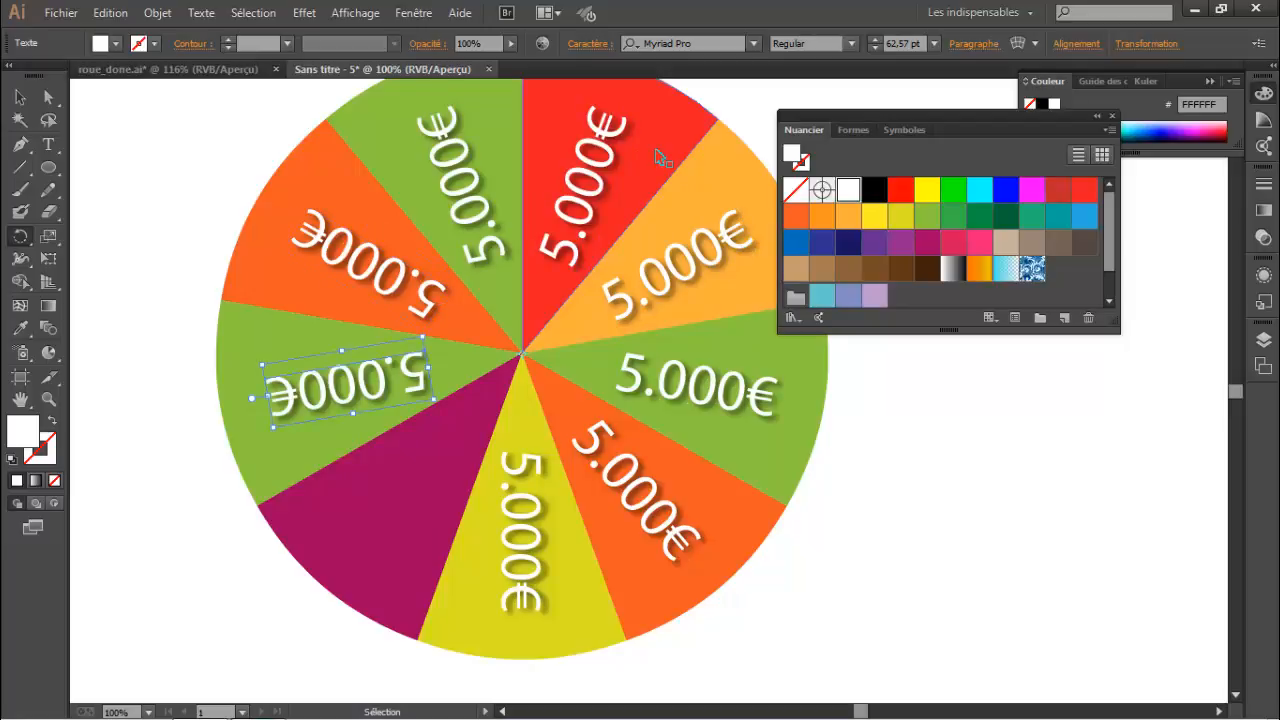
{"action": "key", "text": "ctrl+d"}
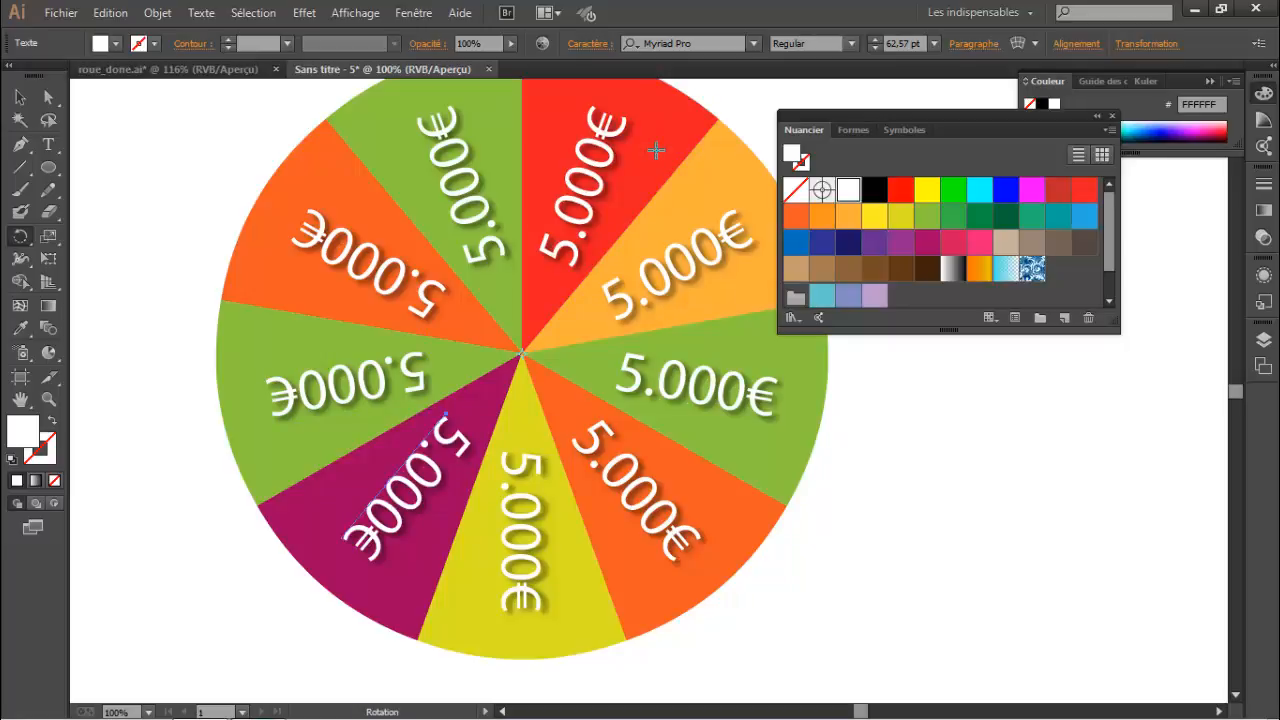
Step: Draw a circle from the wheel's centre, slightly larger than the wheel, and fill it with dark blue 1B1464
{"action": "key", "text": "ctrl+minus"}
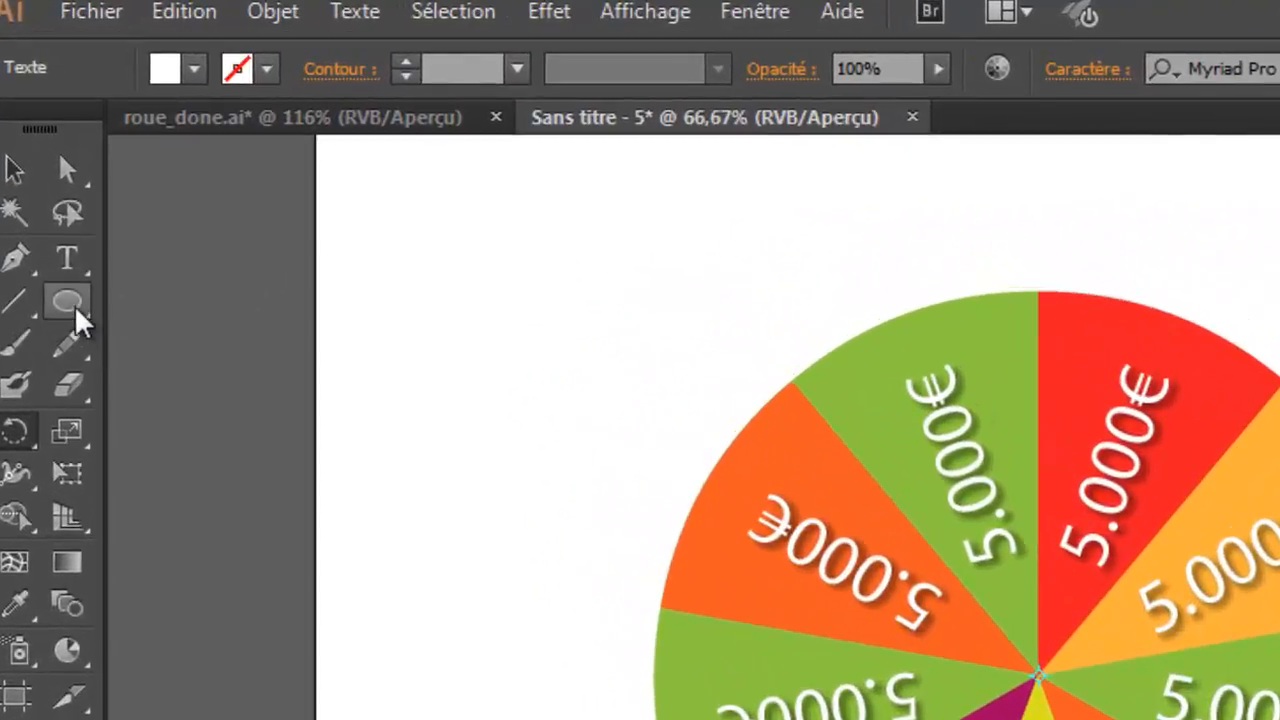
{"action": "left_click", "coordinate": [49, 168]}
{"action": "key", "text": "m"}
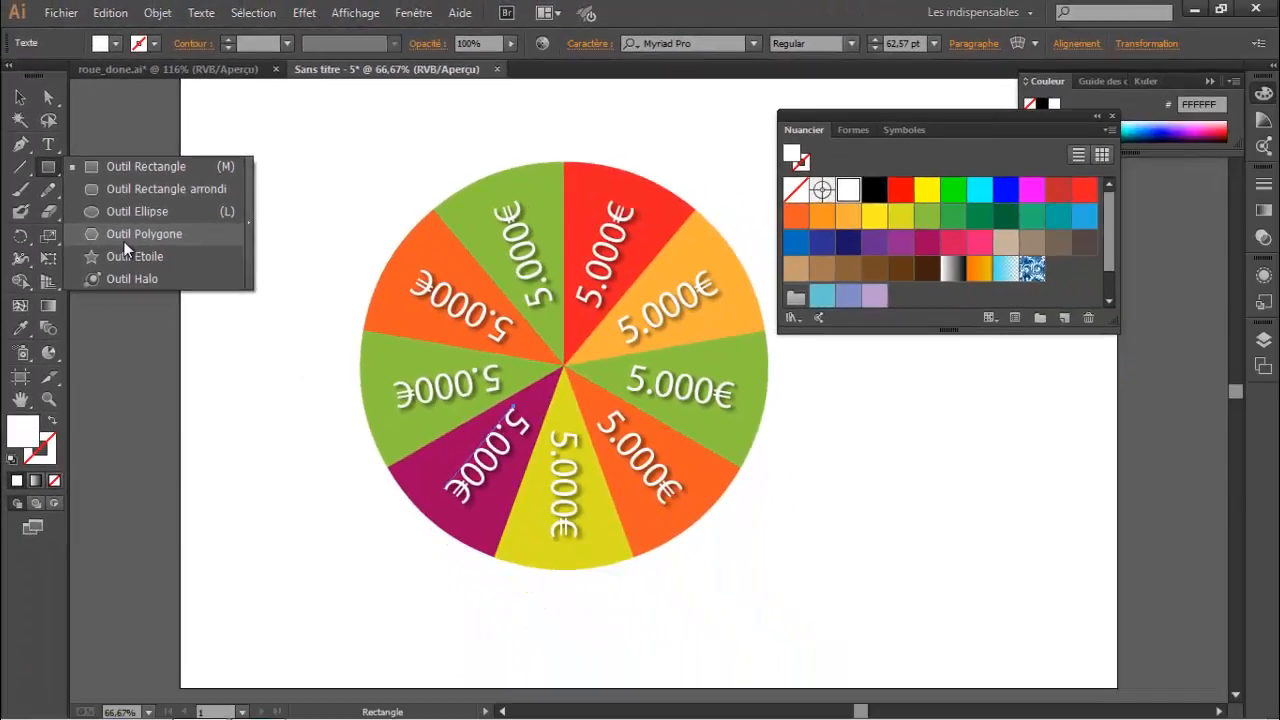
{"action": "key", "text": "l"}
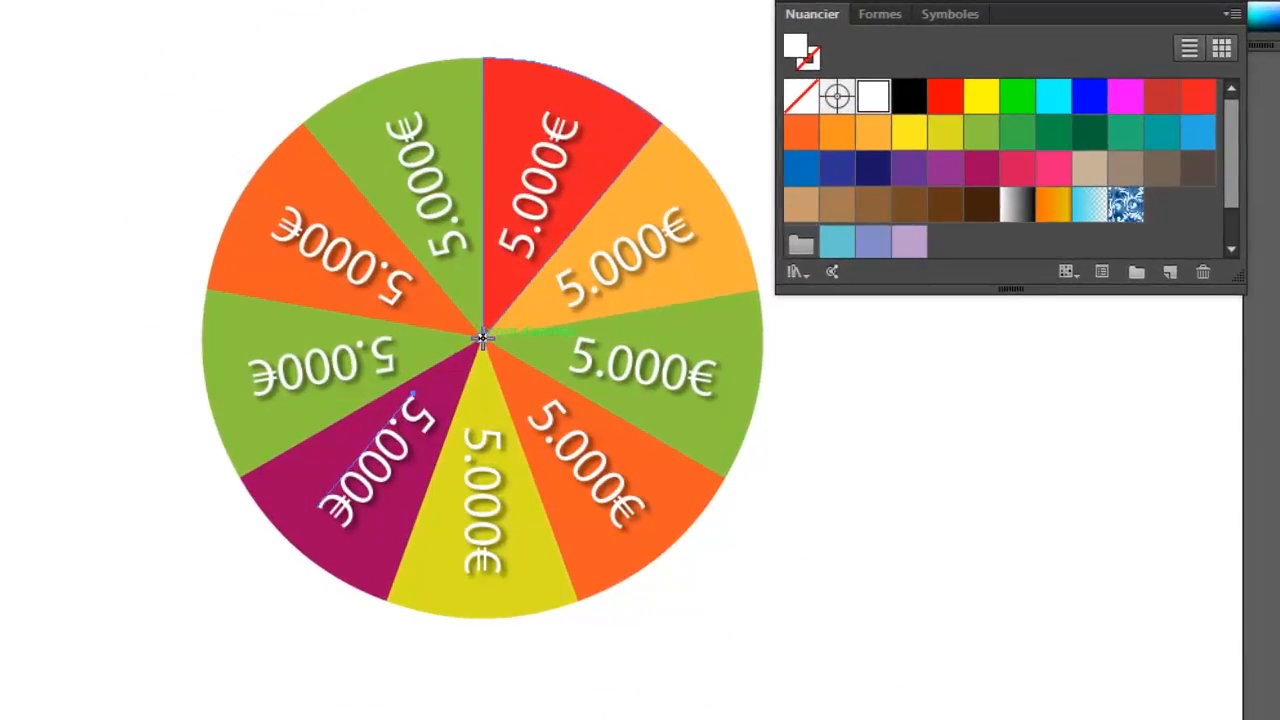
{"action": "mouse_move", "coordinate": [482, 338]}
{"action": "left_mouse_down"}
{"action": "mouse_move", "coordinate": [618, 440]}
{"action": "mouse_move", "coordinate": [789, 528]}
{"action": "left_mouse_up"}
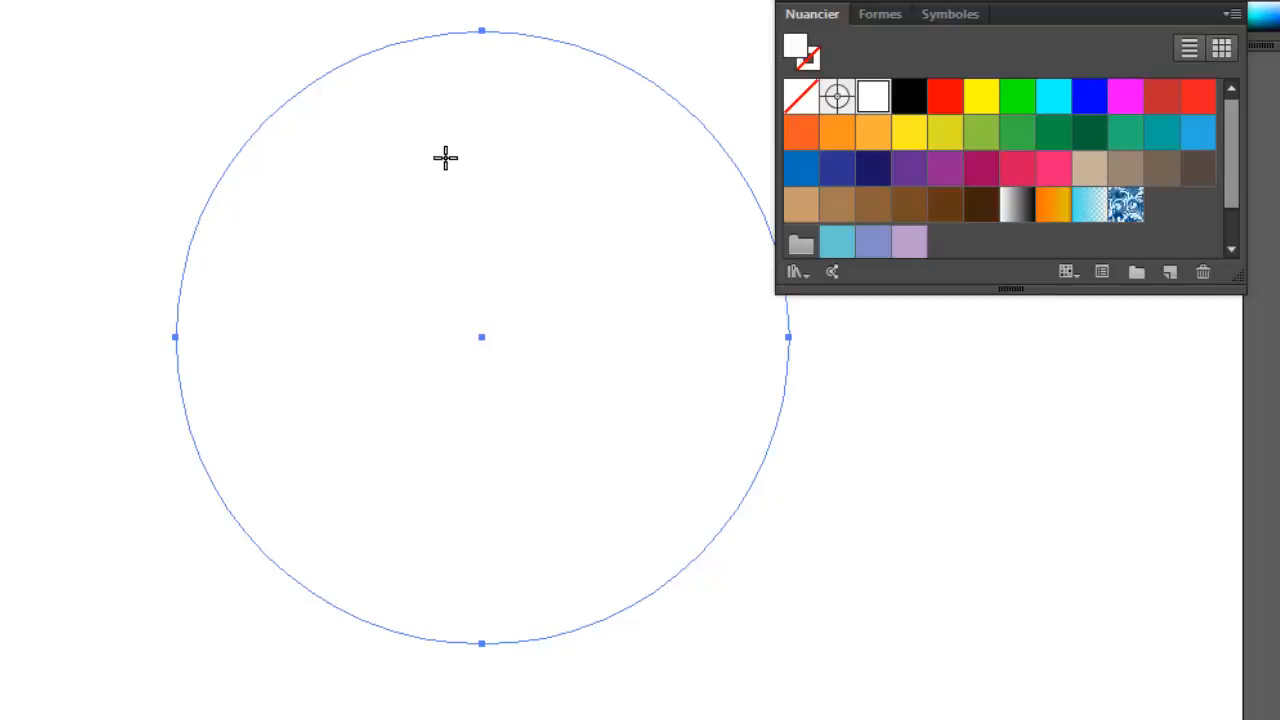
{"action": "left_click", "coordinate": [868, 175]}
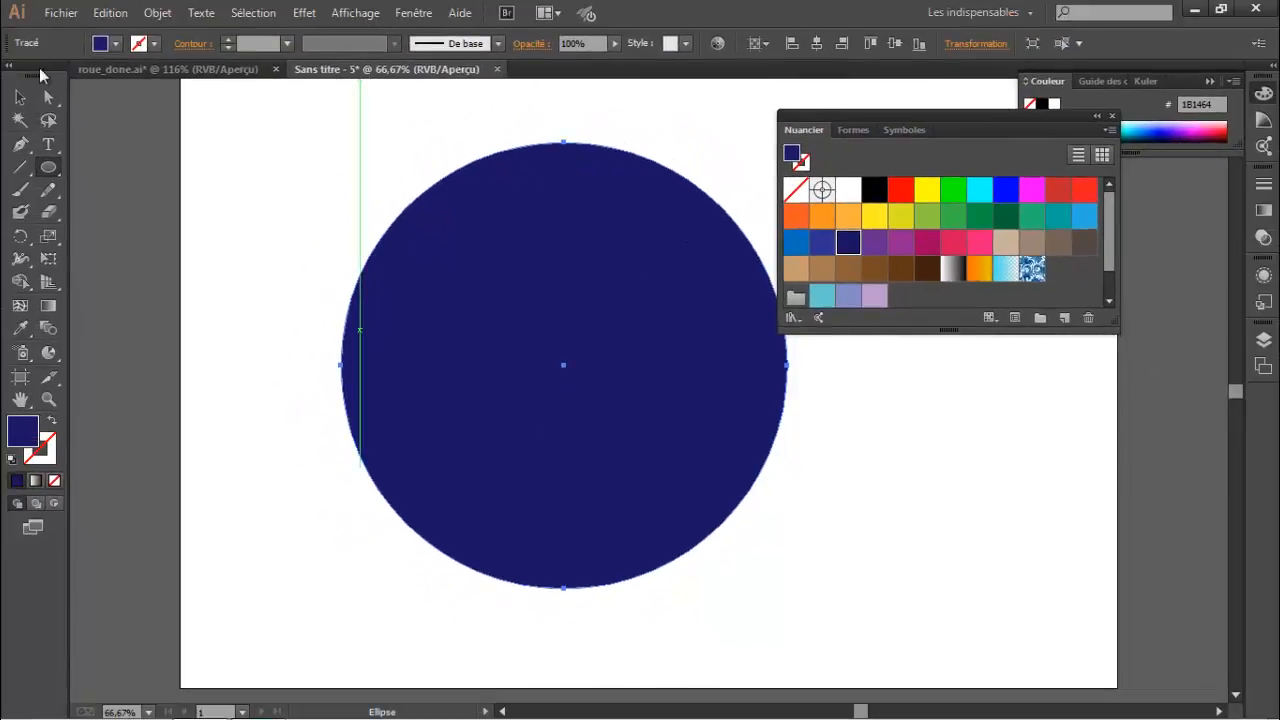
{"action": "left_click", "coordinate": [20, 97]}
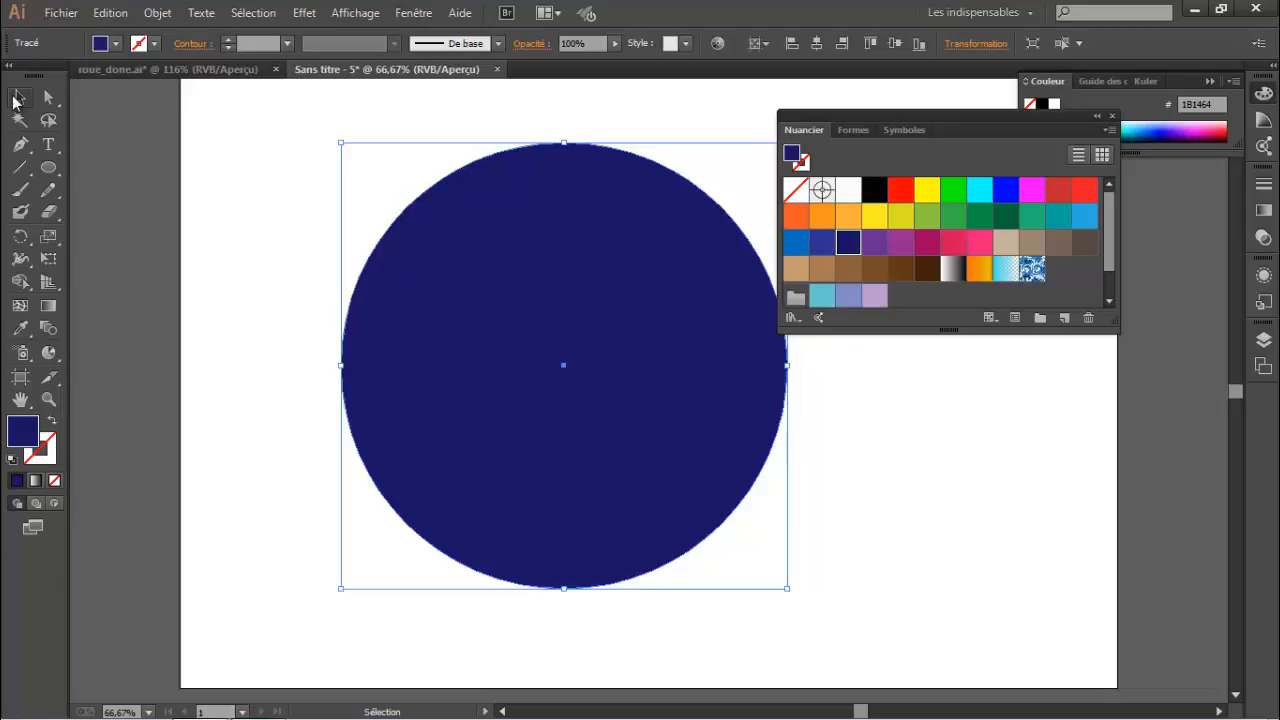
Step: Examine the stacking order of the objects in Calque 1, toggling the blue circle's visibility
{"action": "left_click", "coordinate": [1263, 340]}
{"action": "left_click_drag", "start_coordinate": [1175, 328], "coordinate": [1145, 316]}
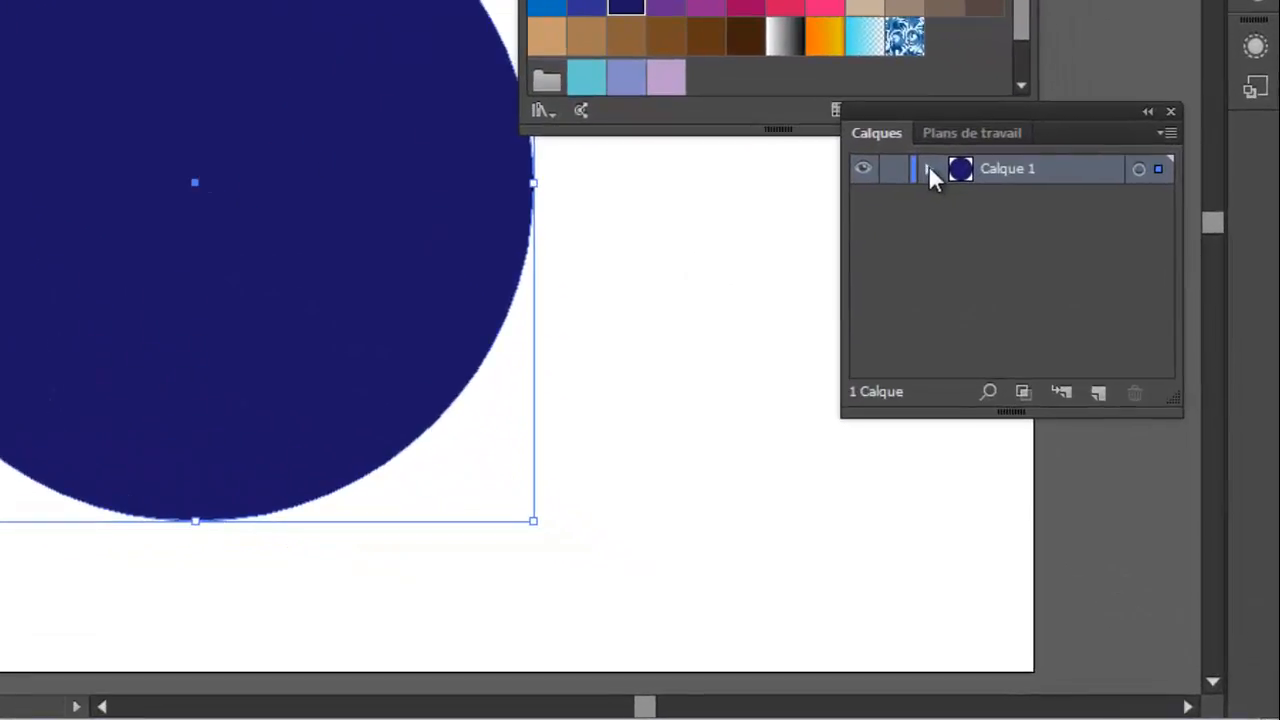
{"action": "left_click", "coordinate": [1004, 287]}
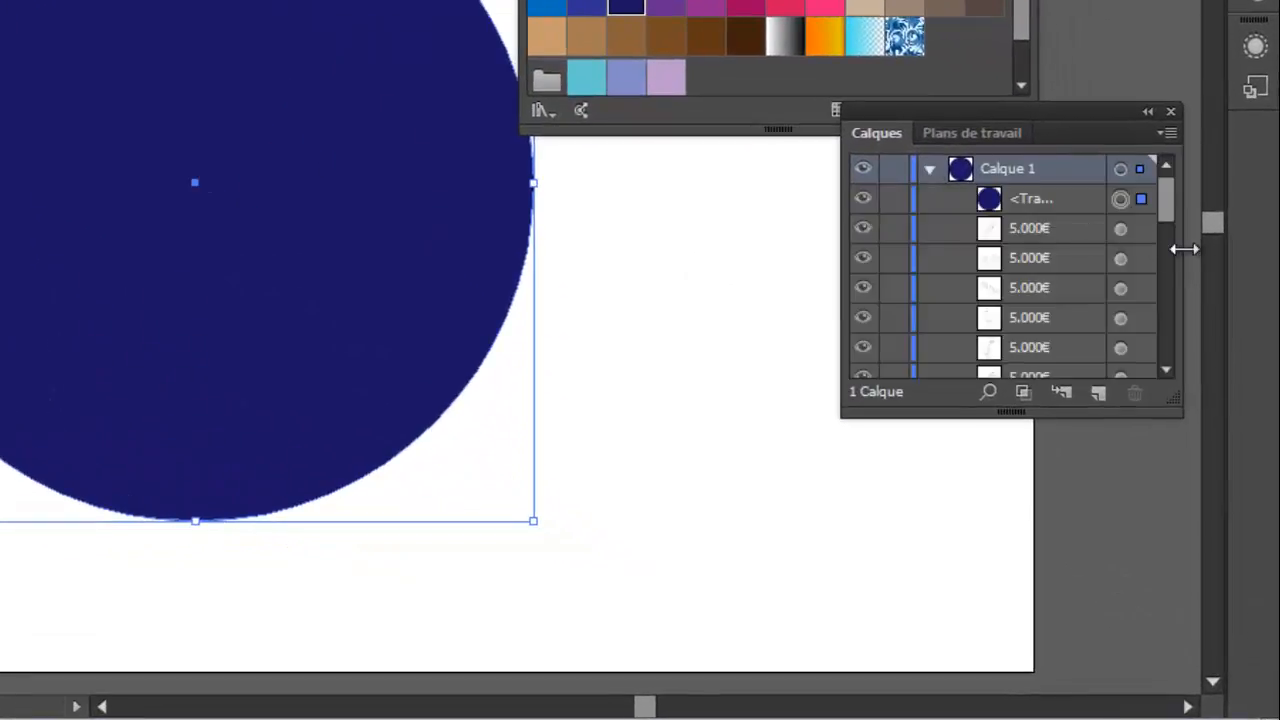
{"action": "left_click", "coordinate": [861, 199]}
{"action": "left_click", "coordinate": [861, 199]}
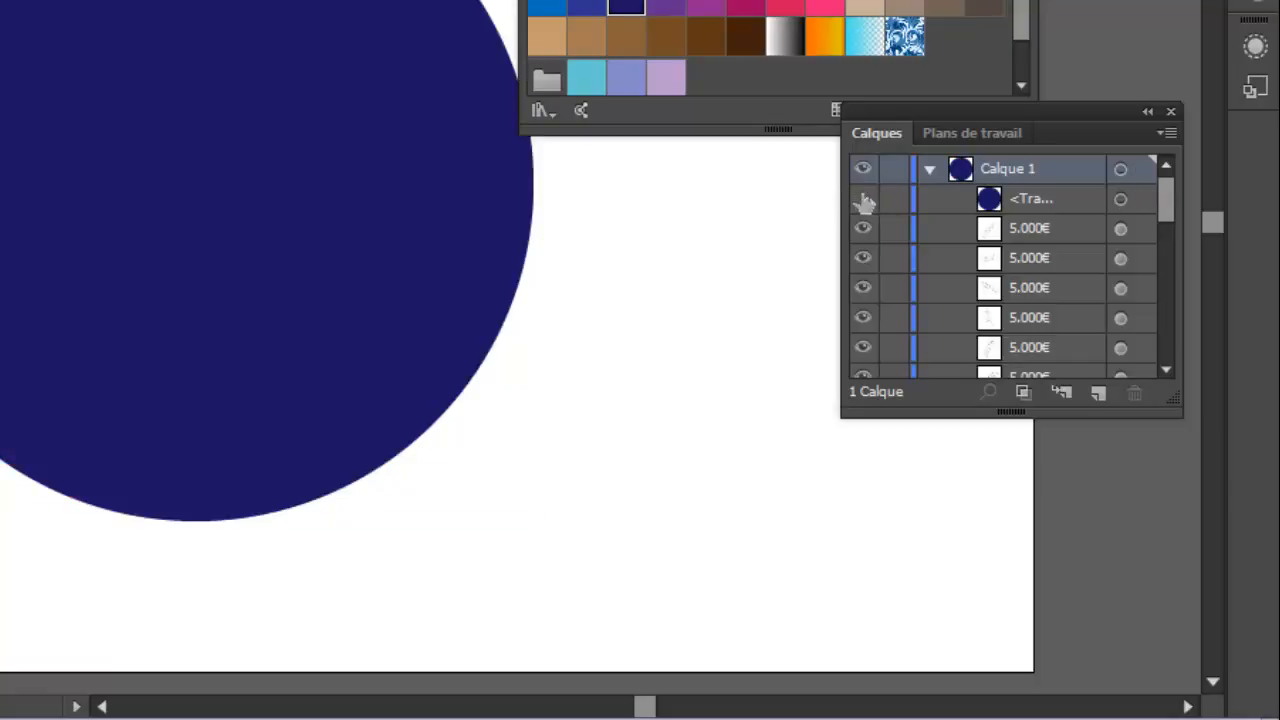
{"action": "left_click", "coordinate": [862, 200]}
{"action": "left_click", "coordinate": [862, 199]}
{"action": "left_click_drag", "start_coordinate": [1166, 208], "coordinate": [1161, 170]}
{"action": "left_click", "coordinate": [927, 168]}
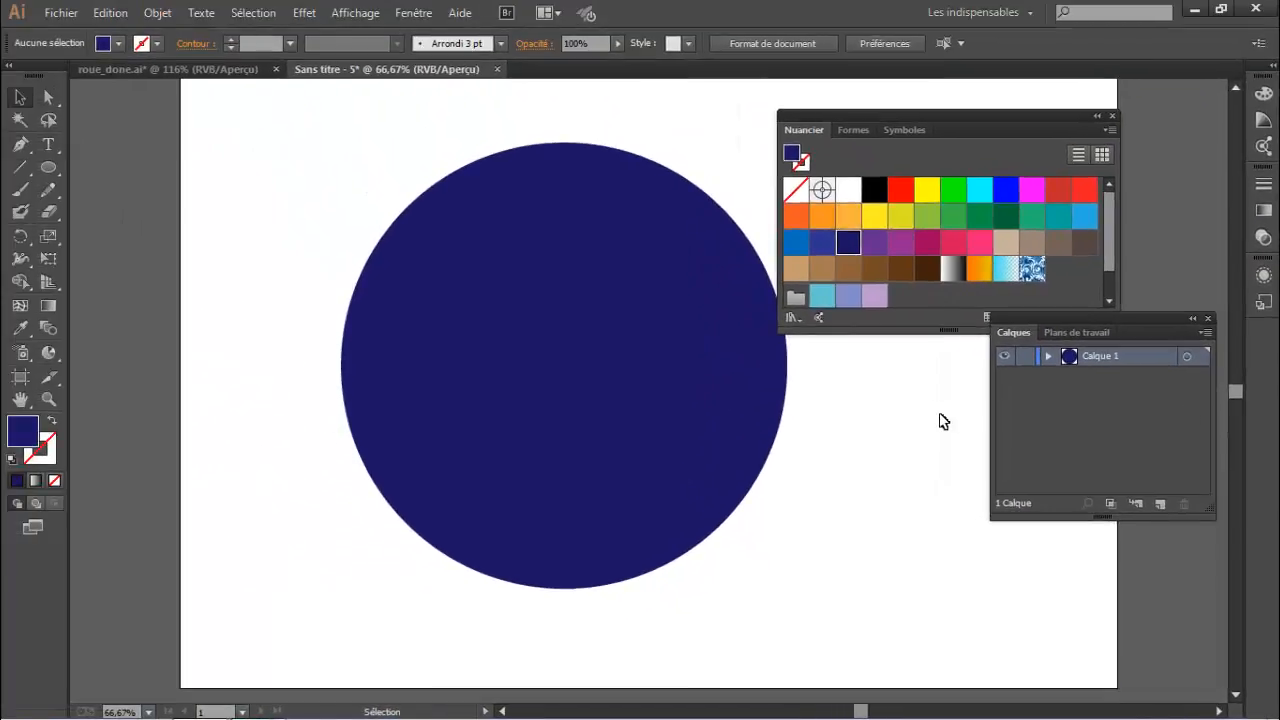
Step: Cut the dark blue circle, paste it behind the wheel, and enlarge it slightly from its centre
{"action": "left_click", "coordinate": [480, 257]}
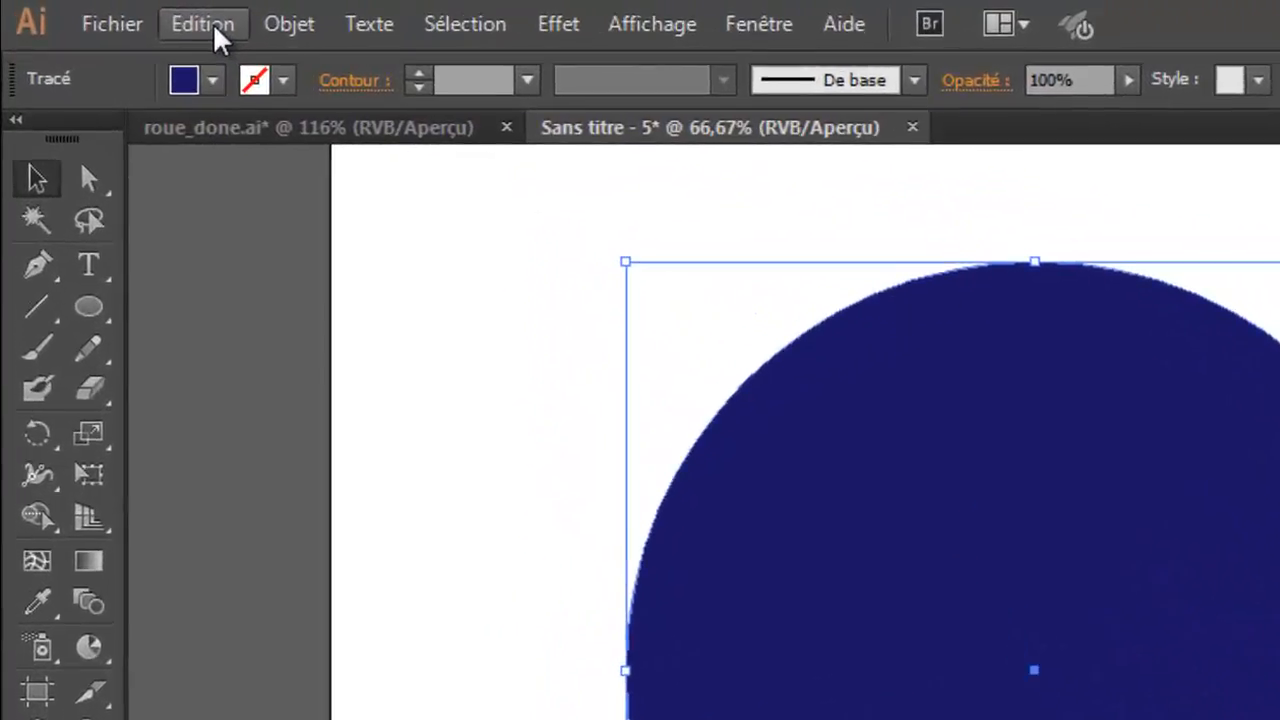
{"action": "left_click", "coordinate": [110, 12]}
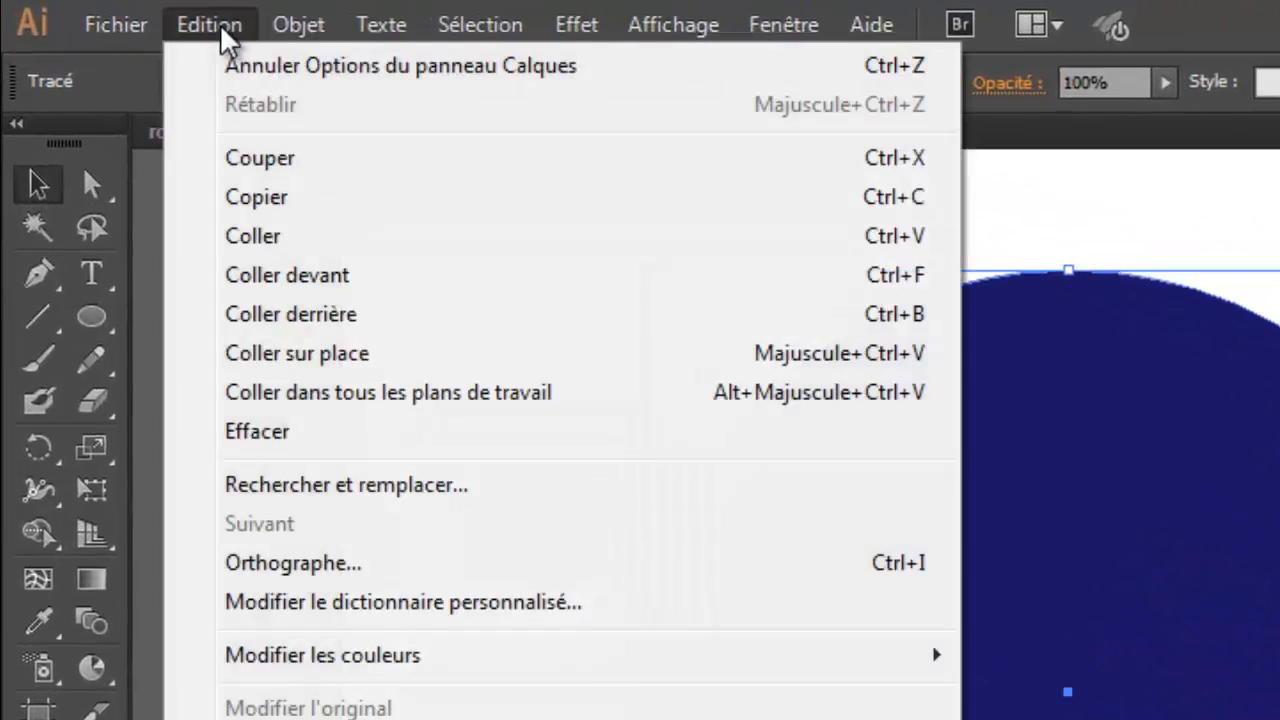
{"action": "left_click", "coordinate": [286, 158]}
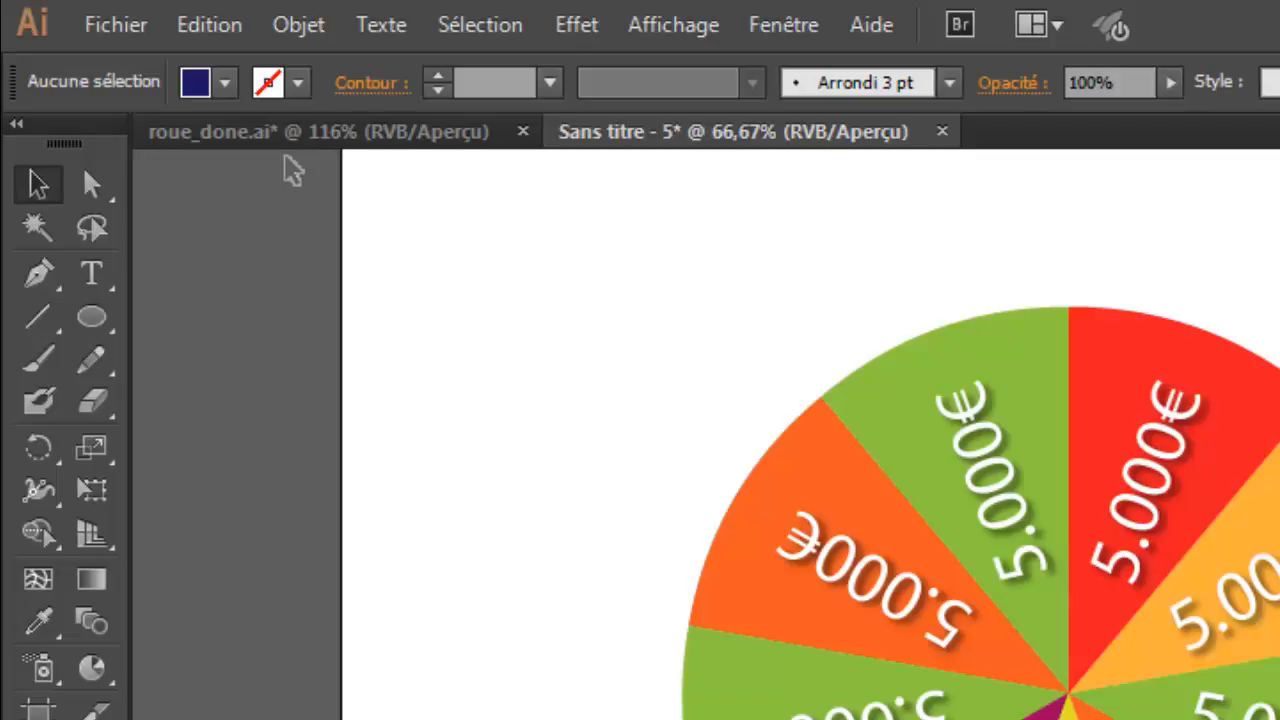
{"action": "left_click", "coordinate": [222, 30]}
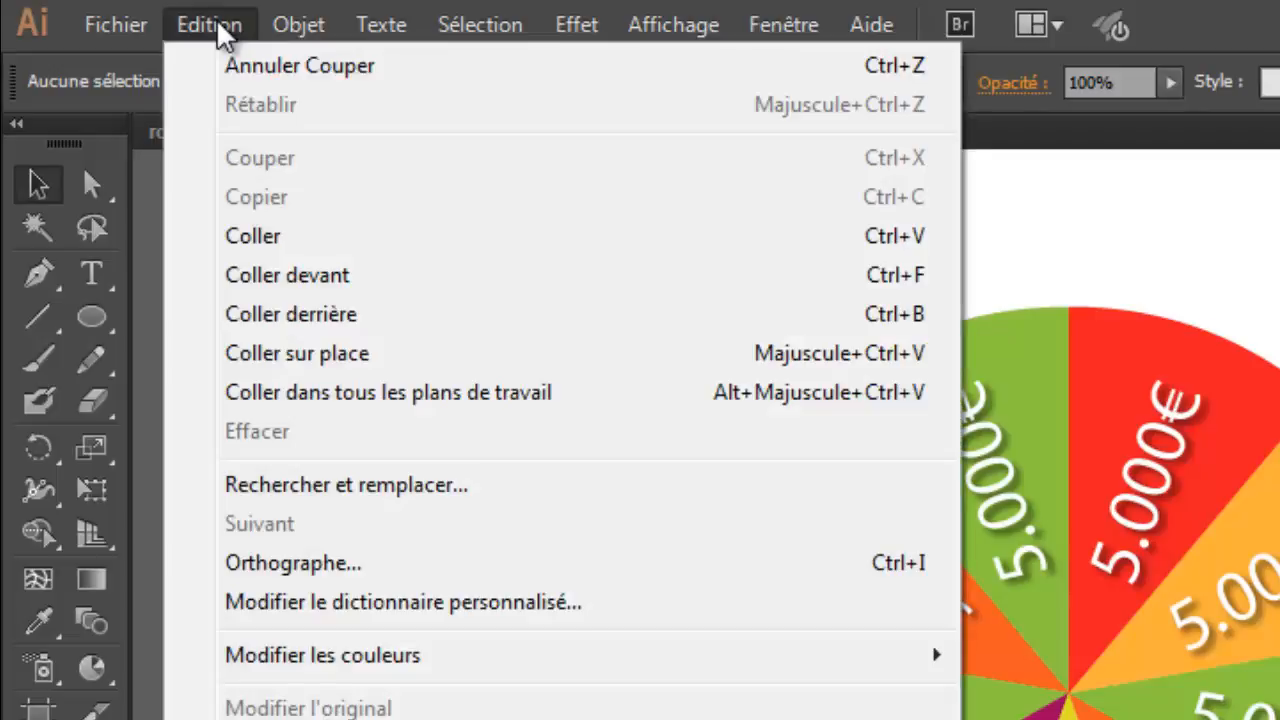
{"action": "left_click", "coordinate": [283, 318]}
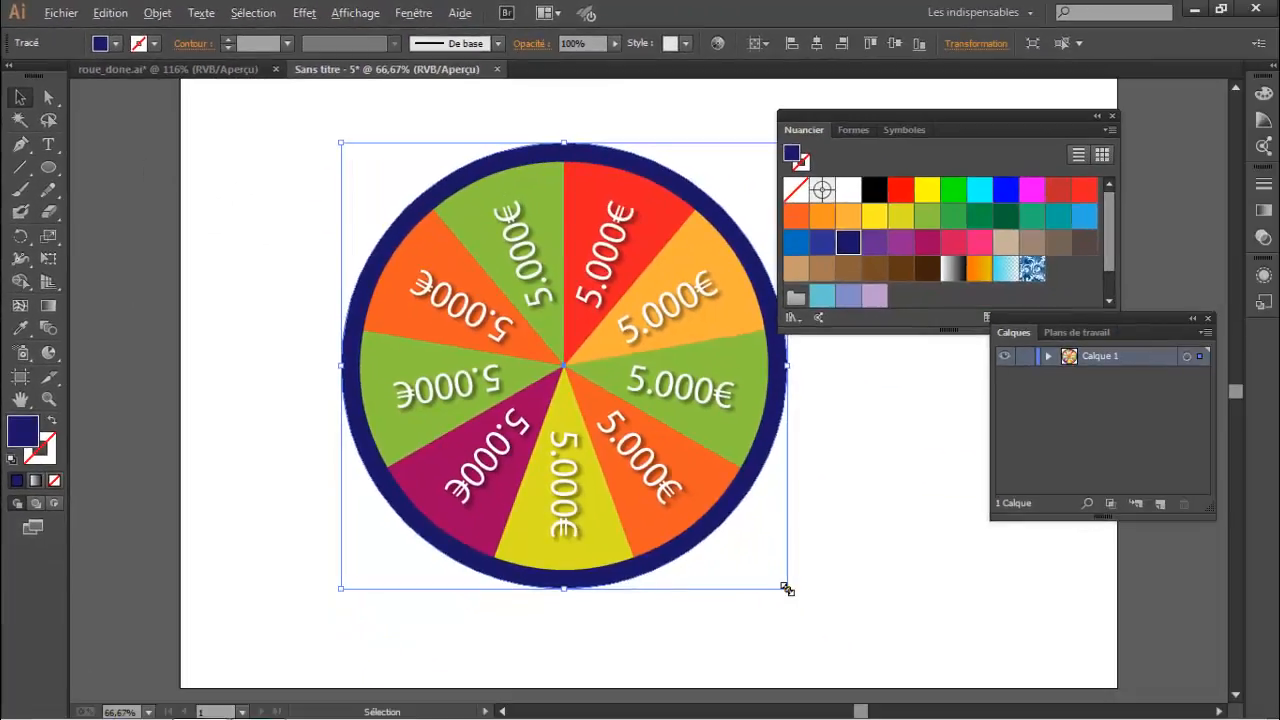
{"action": "left_click_drag", "start_coordinate": [787, 590], "coordinate": [794, 594]}
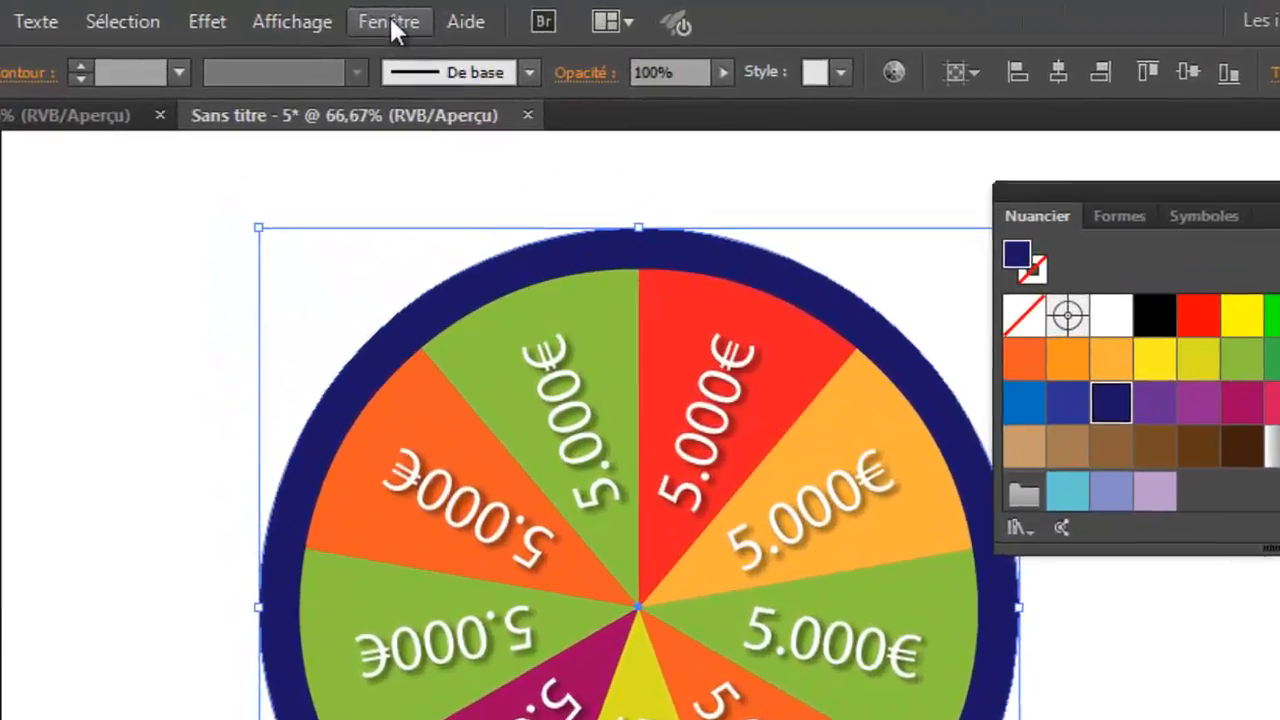
Step: Show the blue circle's Appearance settings in an enlarged panel beside the wheel, with the stroke and fill entries collapsed
{"action": "left_click", "coordinate": [405, 16]}
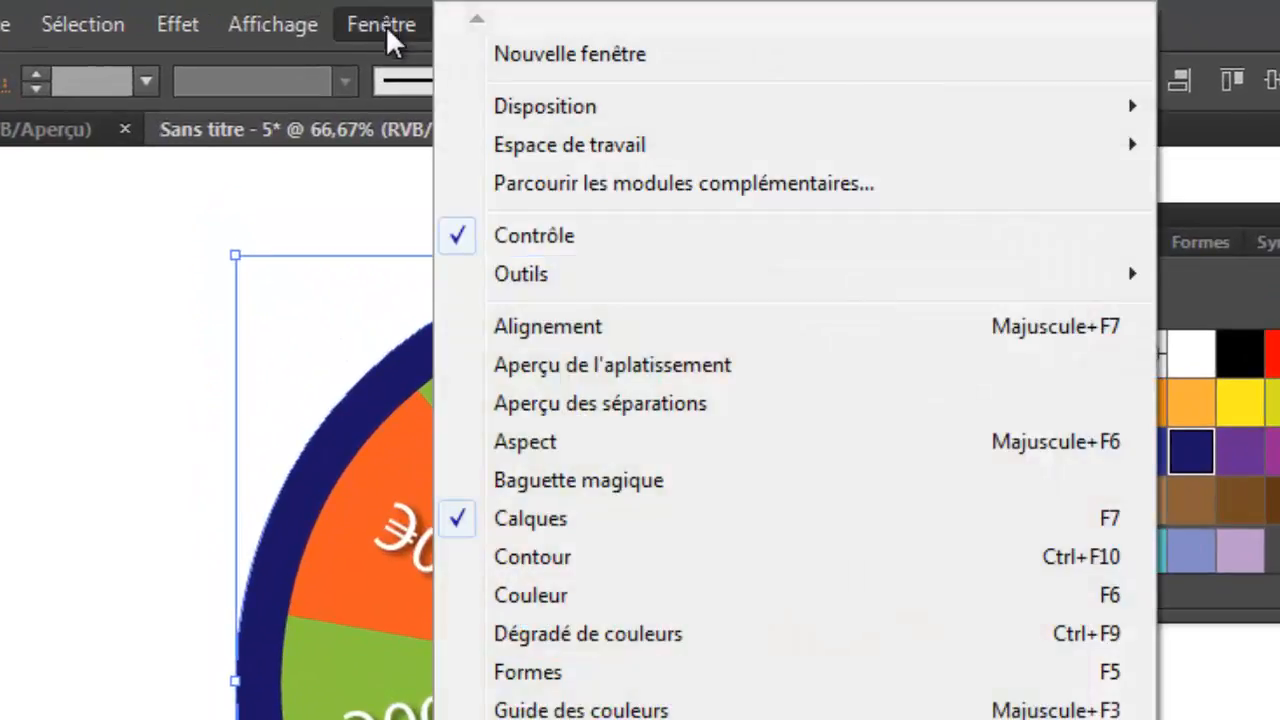
{"action": "left_click", "coordinate": [588, 447]}
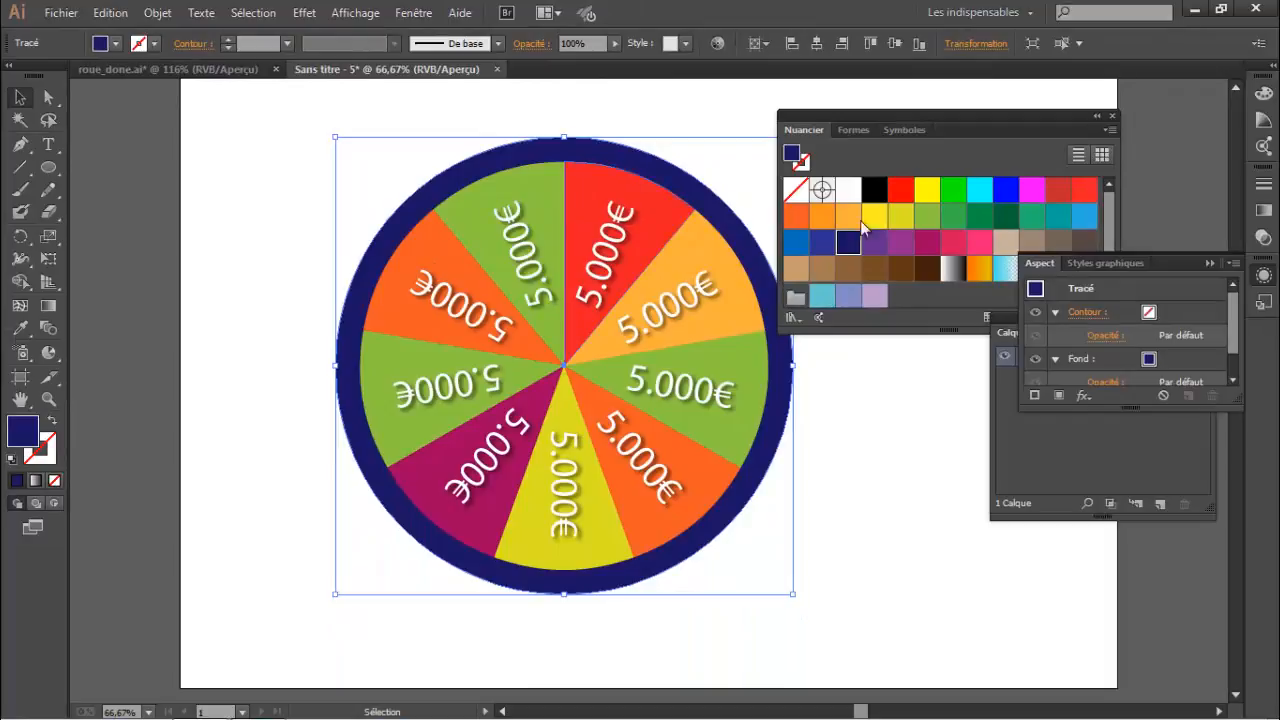
{"action": "left_click_drag", "start_coordinate": [1192, 258], "coordinate": [255, 191]}
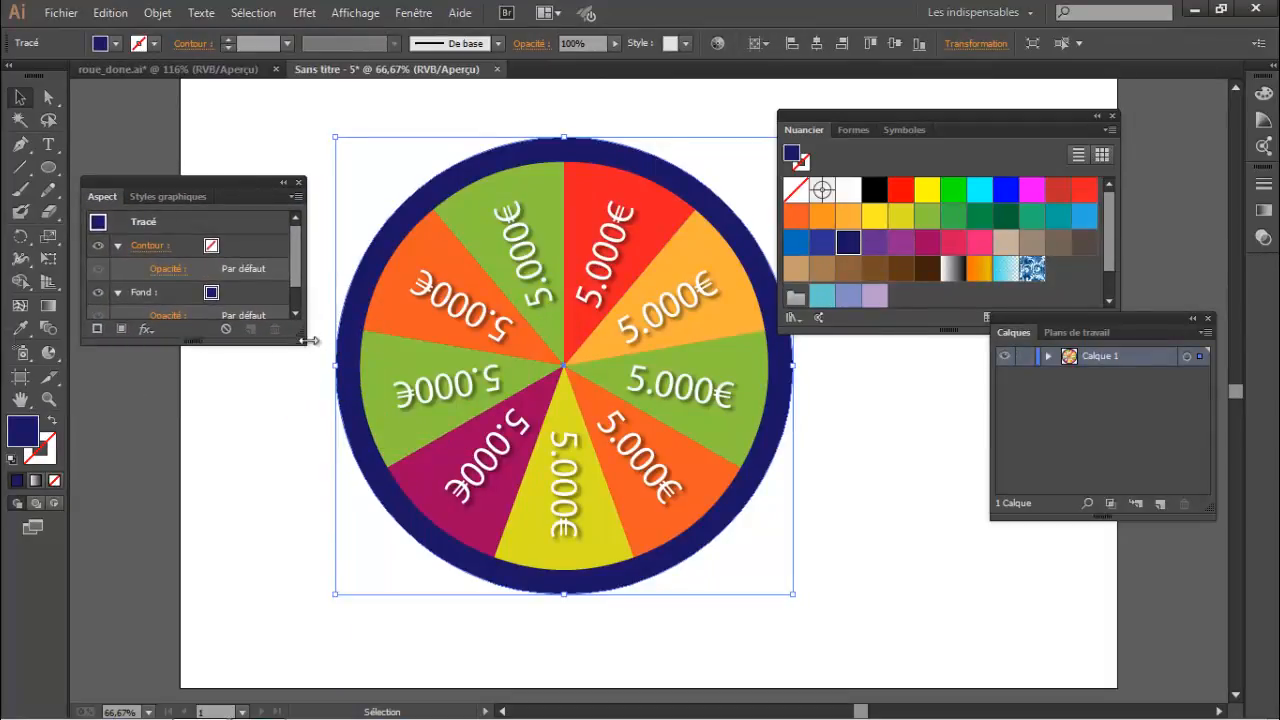
{"action": "left_click_drag", "start_coordinate": [309, 340], "coordinate": [310, 502]}
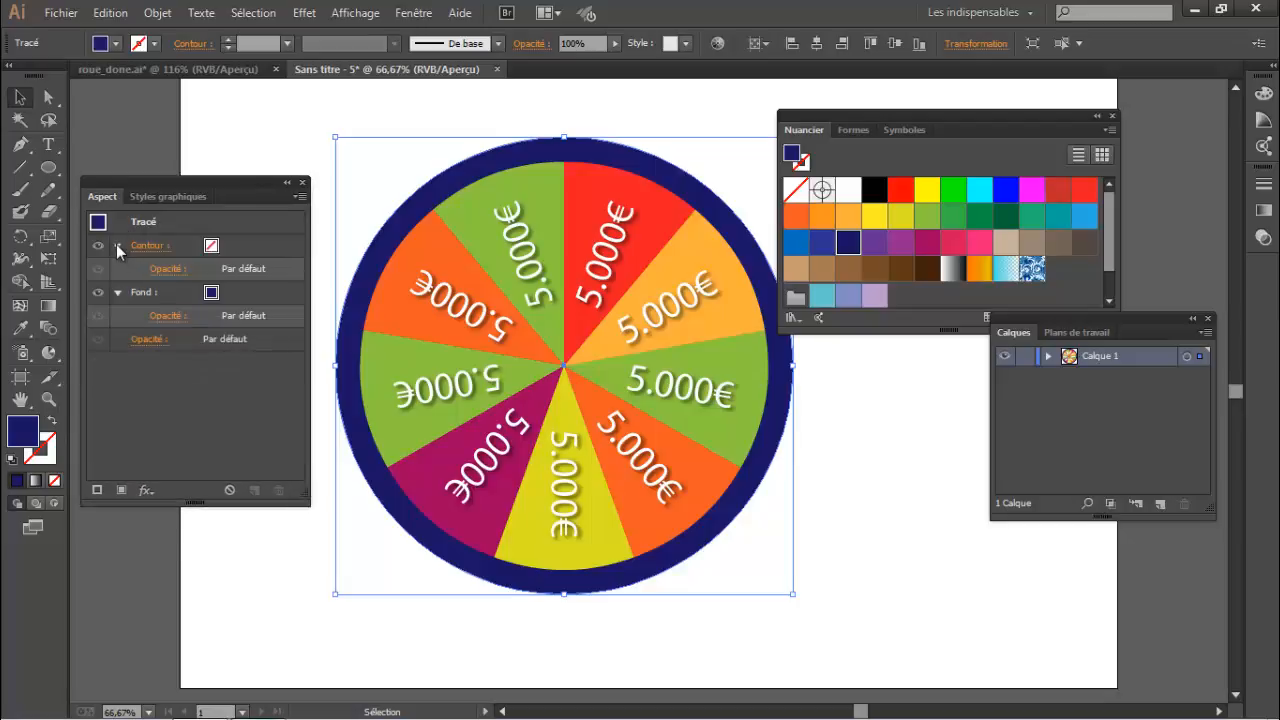
{"action": "left_click", "coordinate": [117, 245]}
{"action": "left_click", "coordinate": [117, 268]}
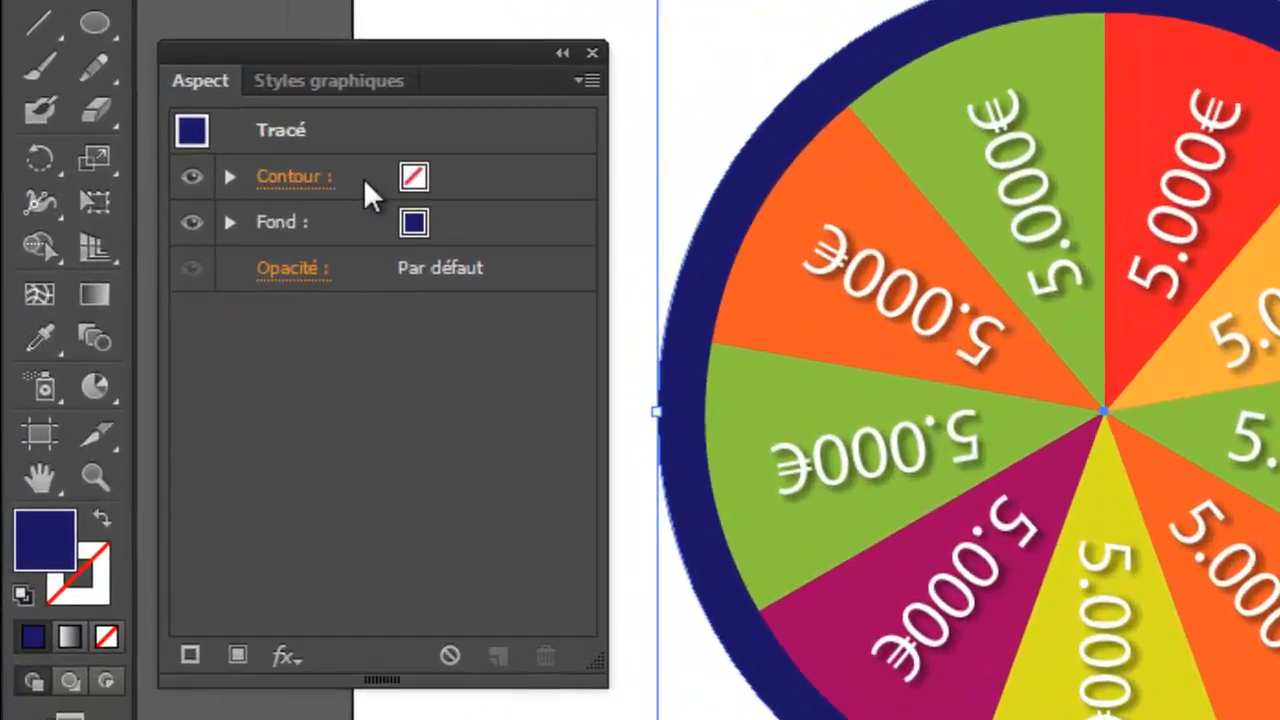
Step: Give the blue circle's stroke a weight of 10 pt
{"action": "left_click", "coordinate": [197, 243]}
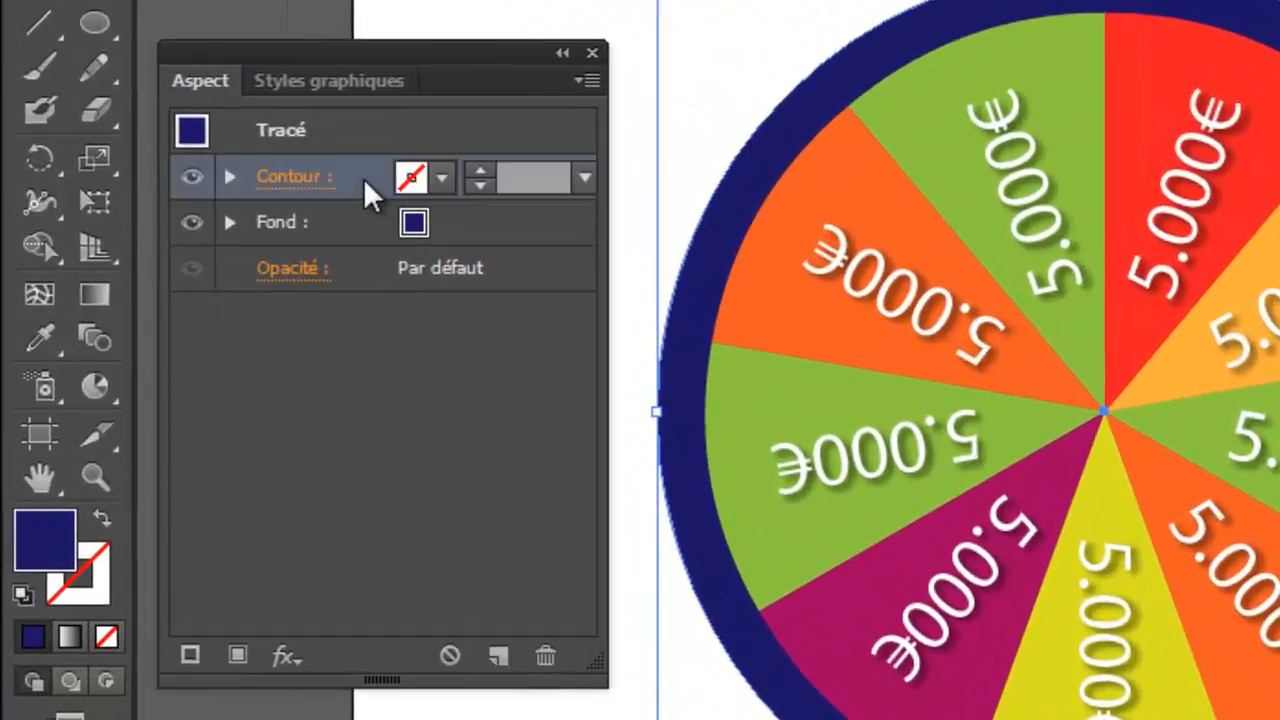
{"action": "left_click", "coordinate": [585, 181]}
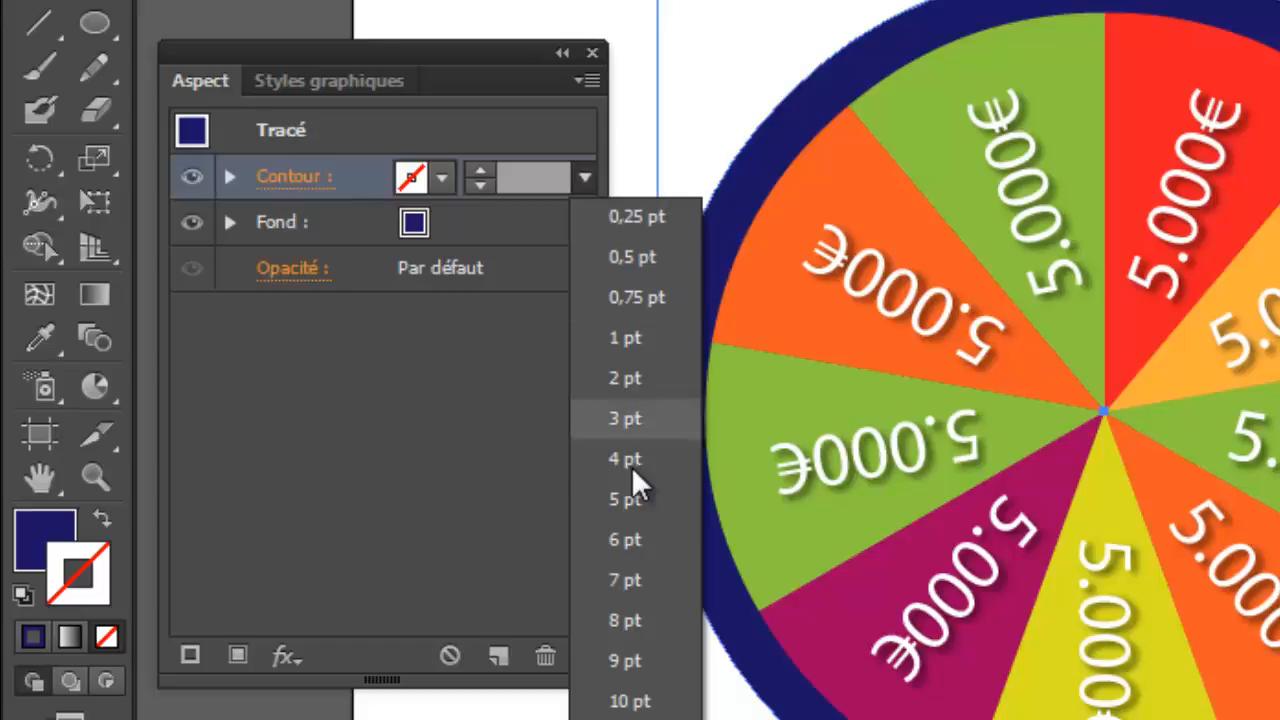
{"action": "left_click", "coordinate": [658, 703]}
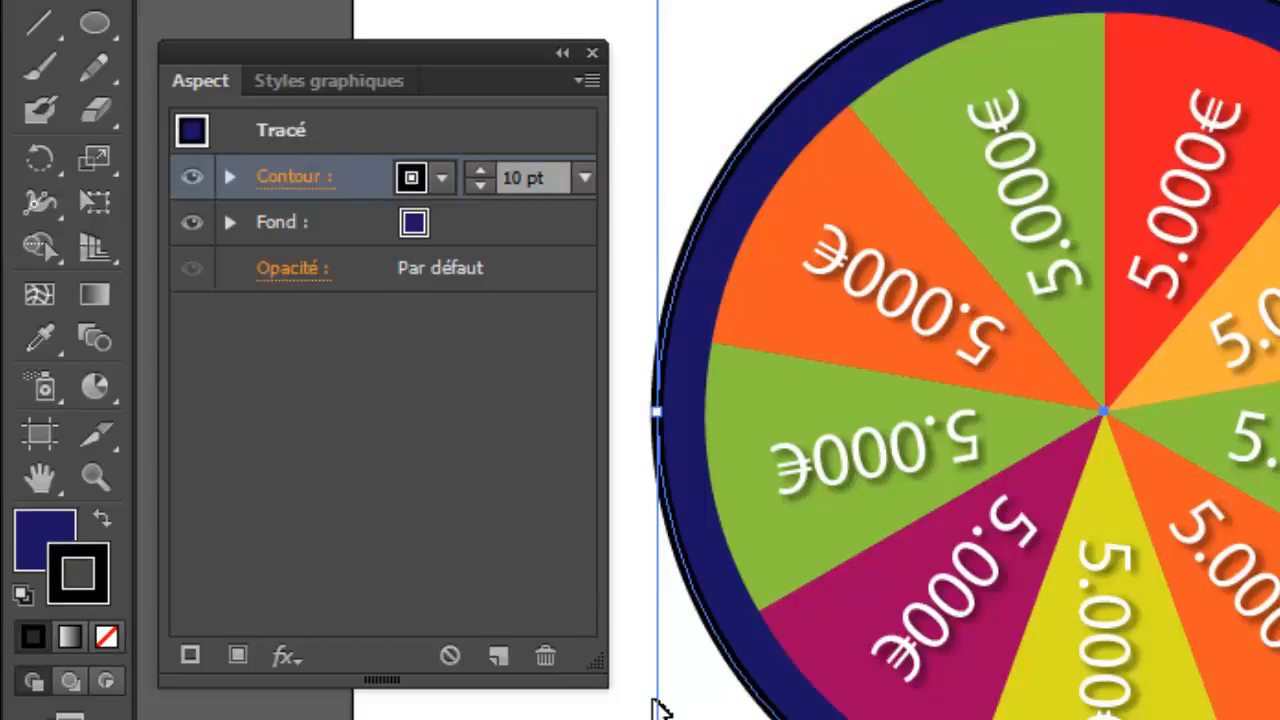
Step: Change the blue circle's stroke colour to white
{"action": "left_click", "coordinate": [446, 180]}
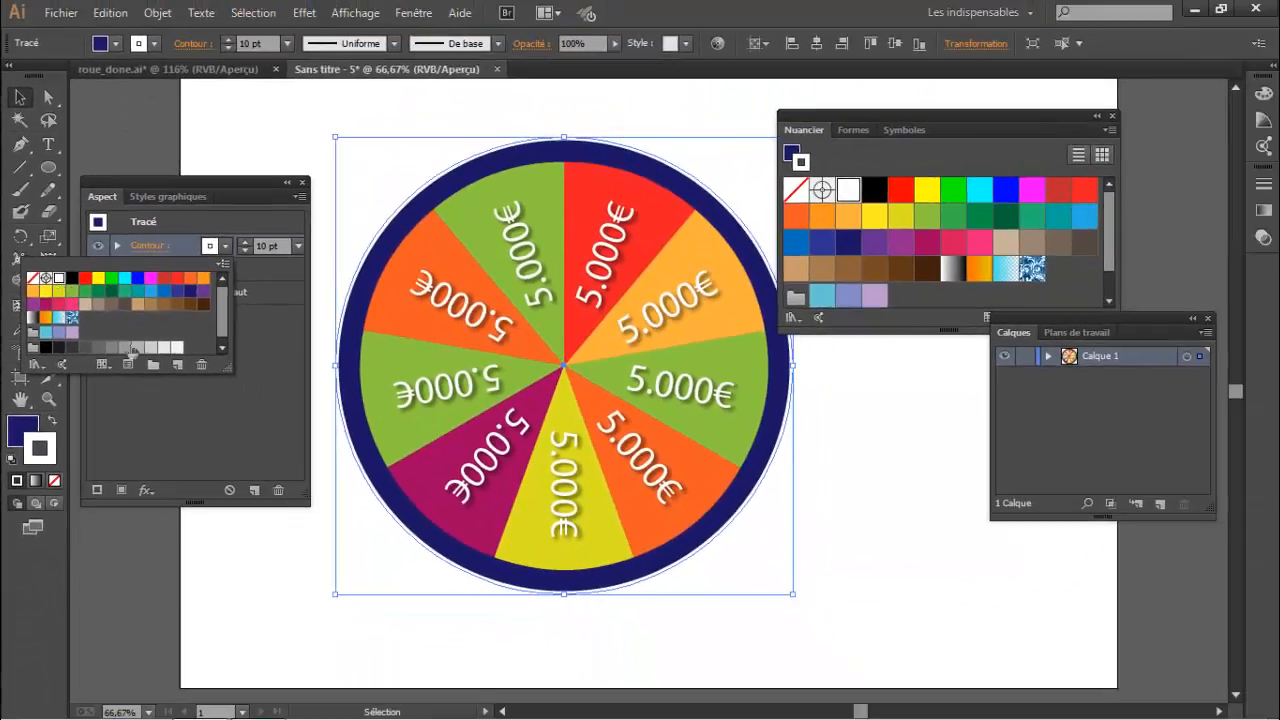
{"action": "left_click", "coordinate": [222, 142]}
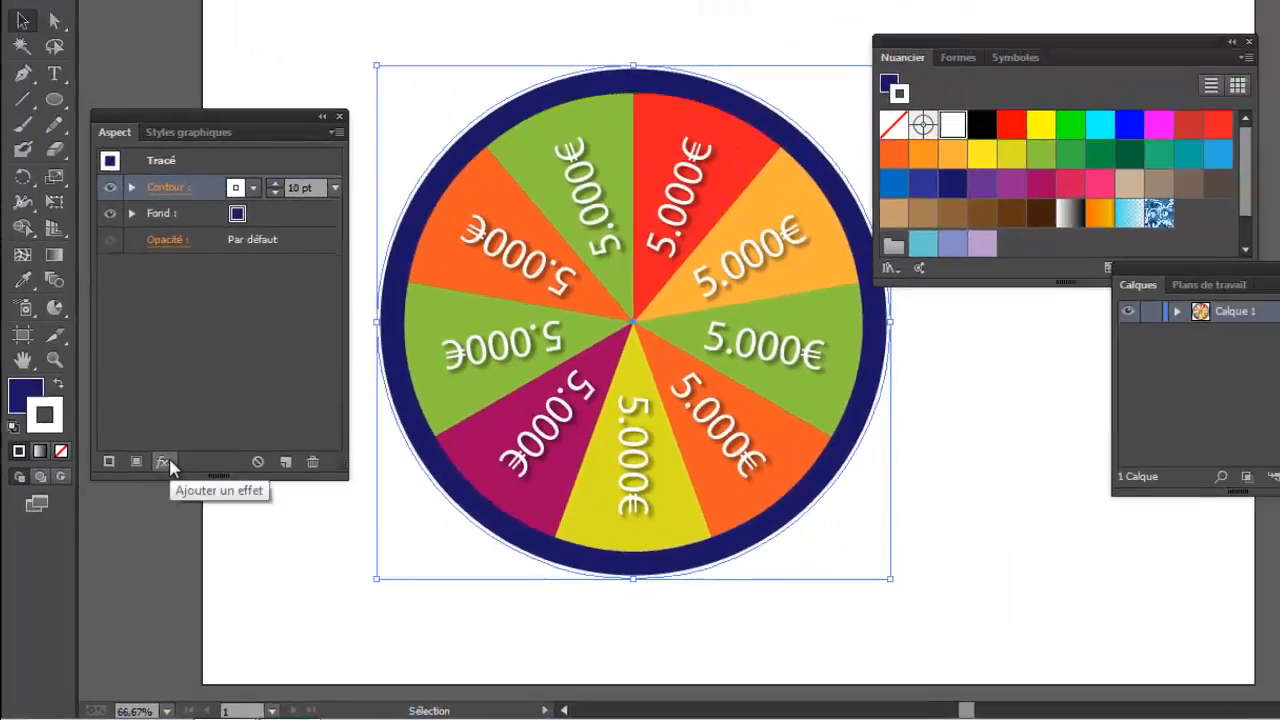
Step: Apply an Offset Path (Décalage) effect of -20 pt to the circle's white stroke, with the preview enabled
{"action": "left_click", "coordinate": [231, 356]}
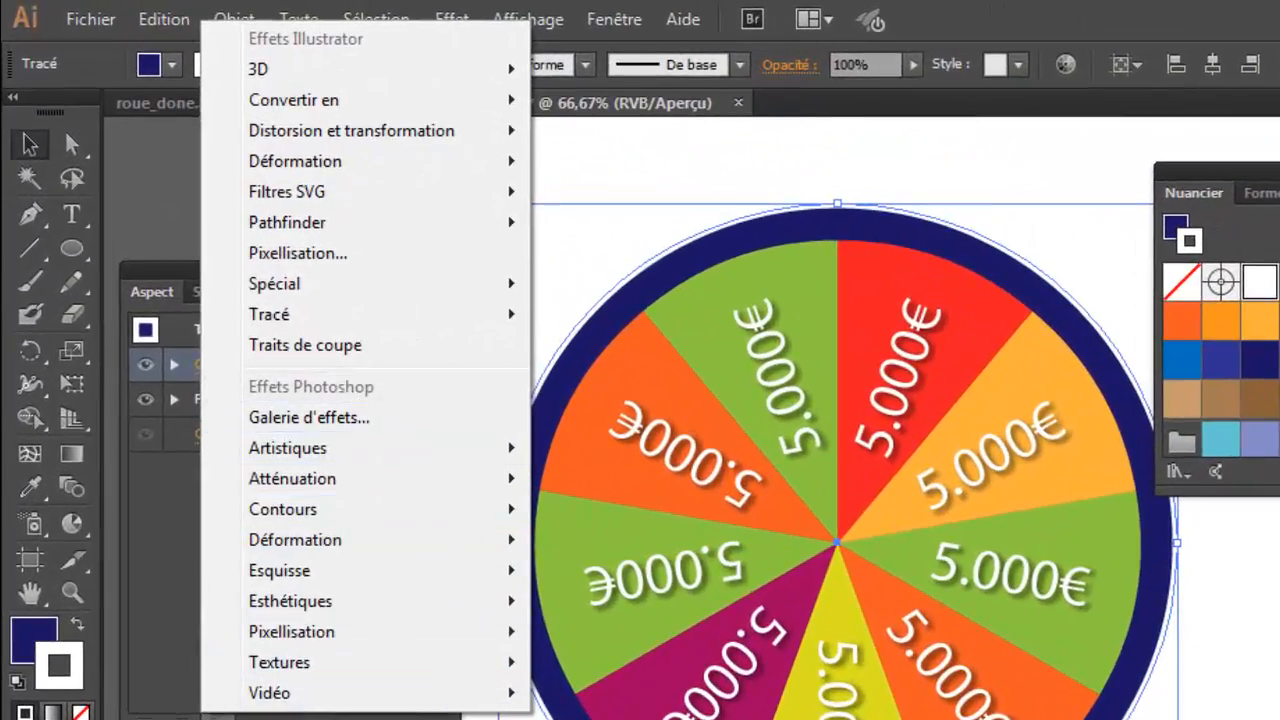
{"action": "mouse_move", "coordinate": [313, 322]}
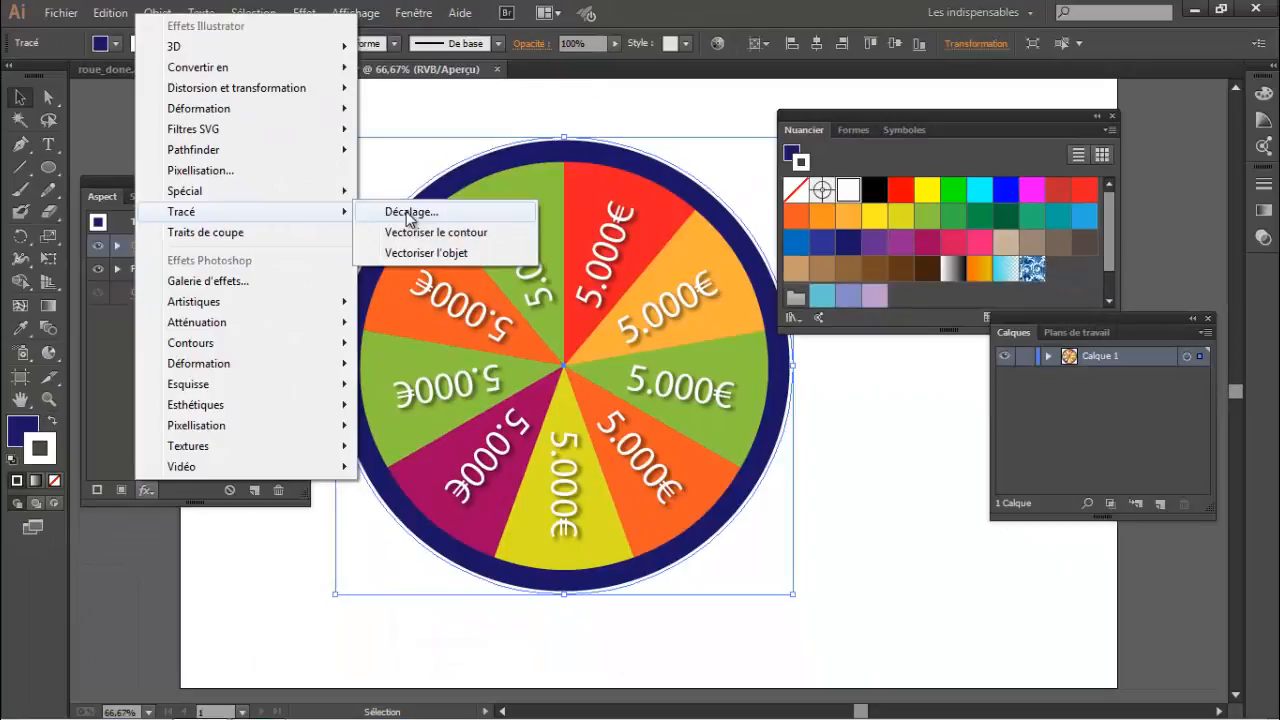
{"action": "left_click", "coordinate": [407, 212]}
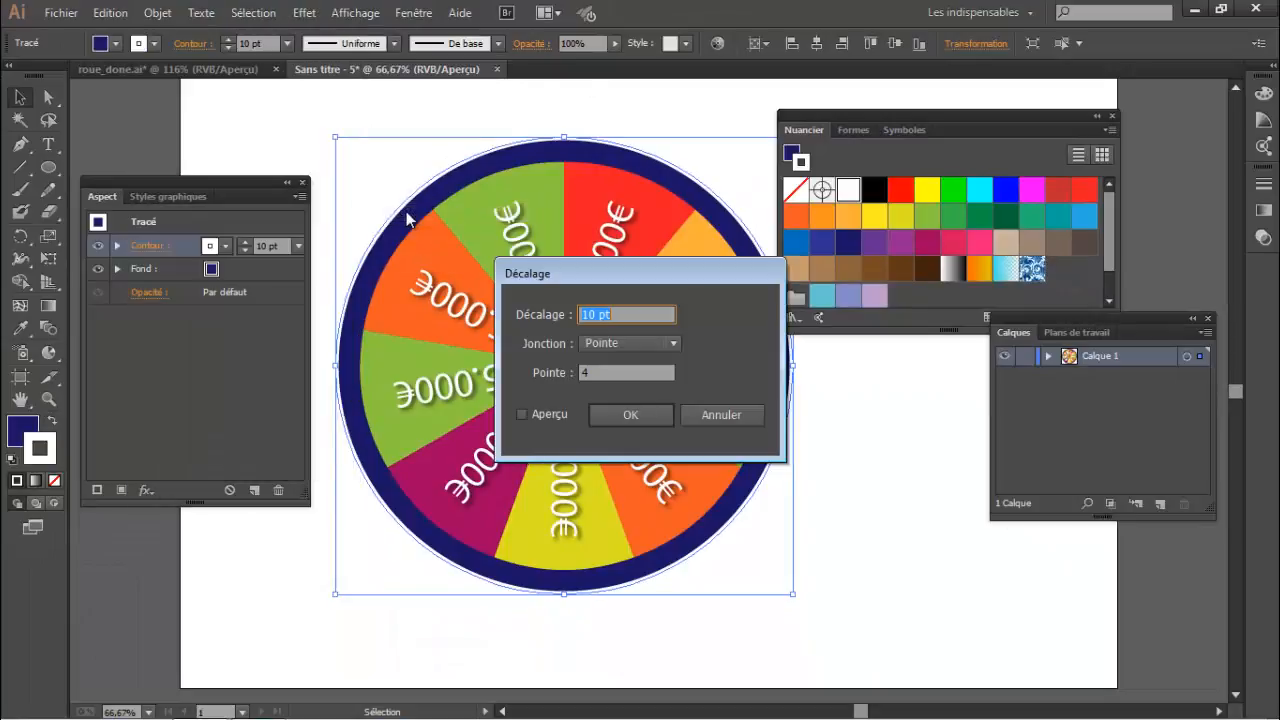
{"action": "left_click", "coordinate": [558, 414]}
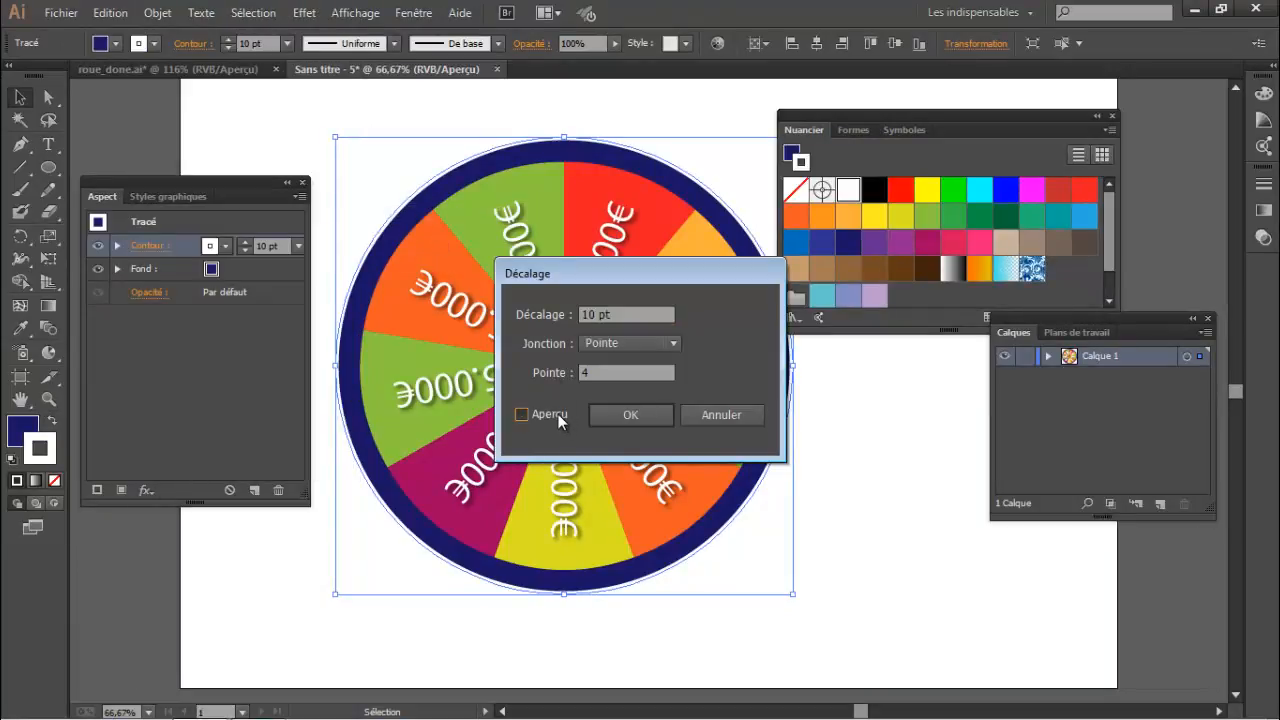
{"action": "left_click", "coordinate": [619, 314]}
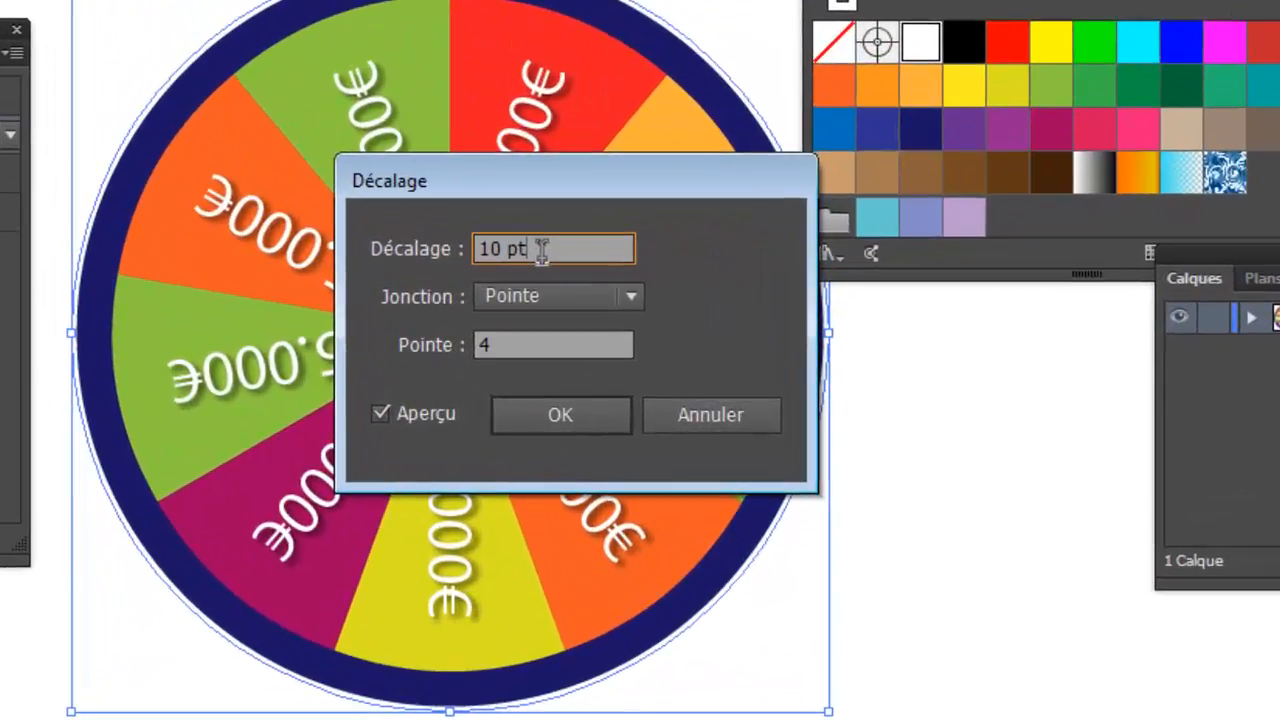
{"action": "key", "text": "Down"}
{"action": "key", "text": "Down"}
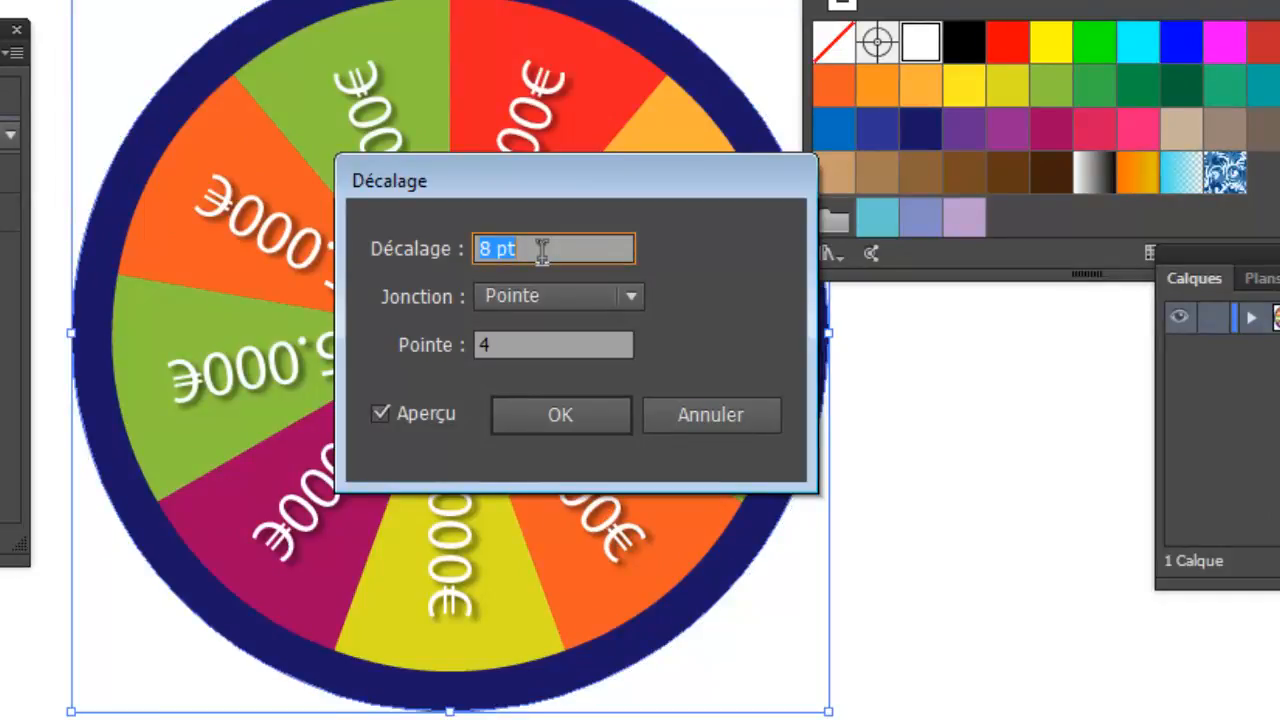
{"action": "key", "text": "Down"}
{"action": "key", "text": "Down"}
{"action": "key", "text": "Down"}
{"action": "key", "text": "Down"}
{"action": "key", "text": "Down"}
{"action": "key", "text": "Down"}
{"action": "key", "text": "Down"}
{"action": "key", "text": "Down"}
{"action": "key", "text": "Down"}
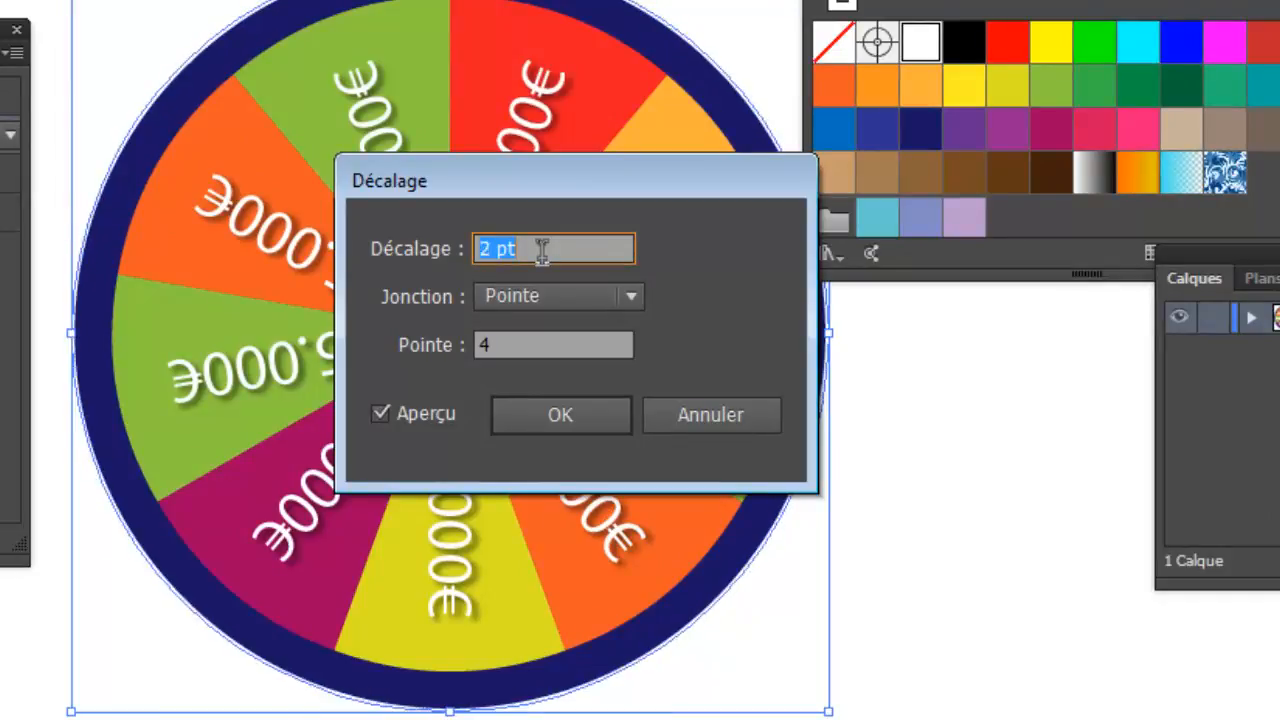
{"action": "key", "text": "Down"}
{"action": "key", "text": "Down"}
{"action": "key", "text": "Down"}
{"action": "key", "text": "Down"}
{"action": "key", "text": "Down"}
{"action": "key", "text": "Down"}
{"action": "key", "text": "Down"}
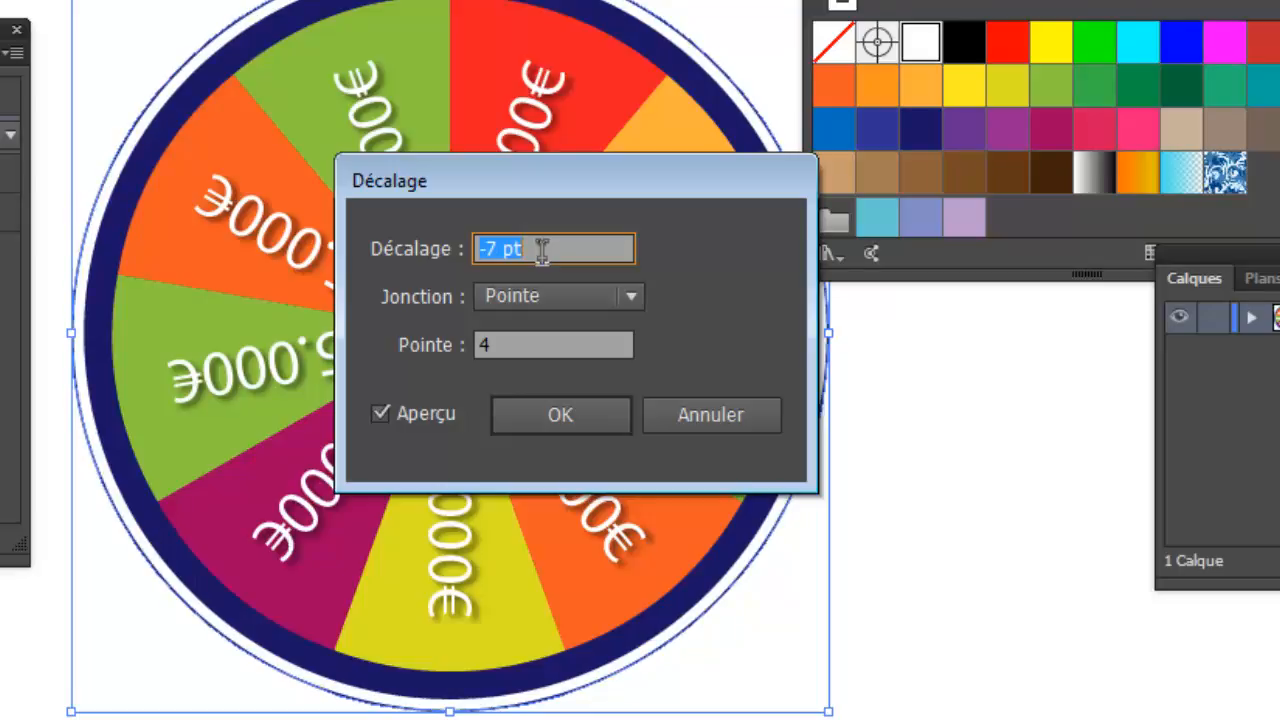
{"action": "key", "text": "Down"}
{"action": "key", "text": "Down"}
{"action": "key", "text": "Down"}
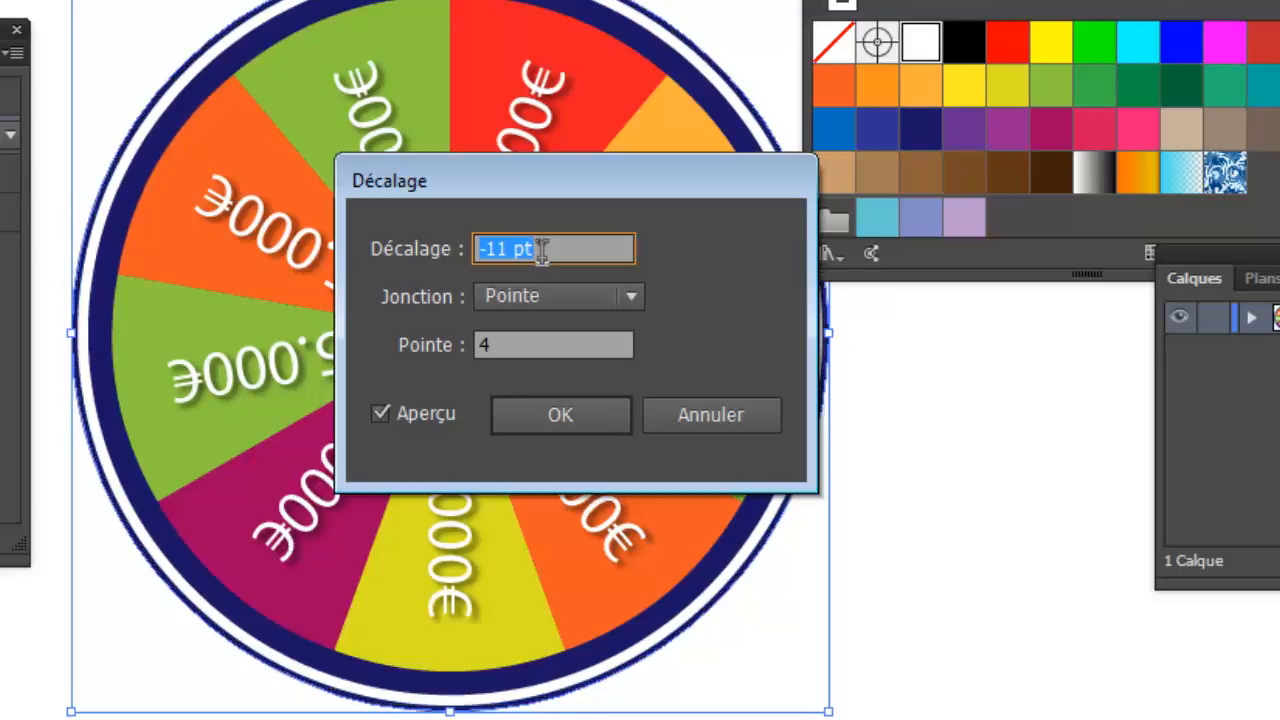
{"action": "key", "text": "Down"}
{"action": "key", "text": "Down"}
{"action": "key", "text": "Down"}
{"action": "key", "text": "Down"}
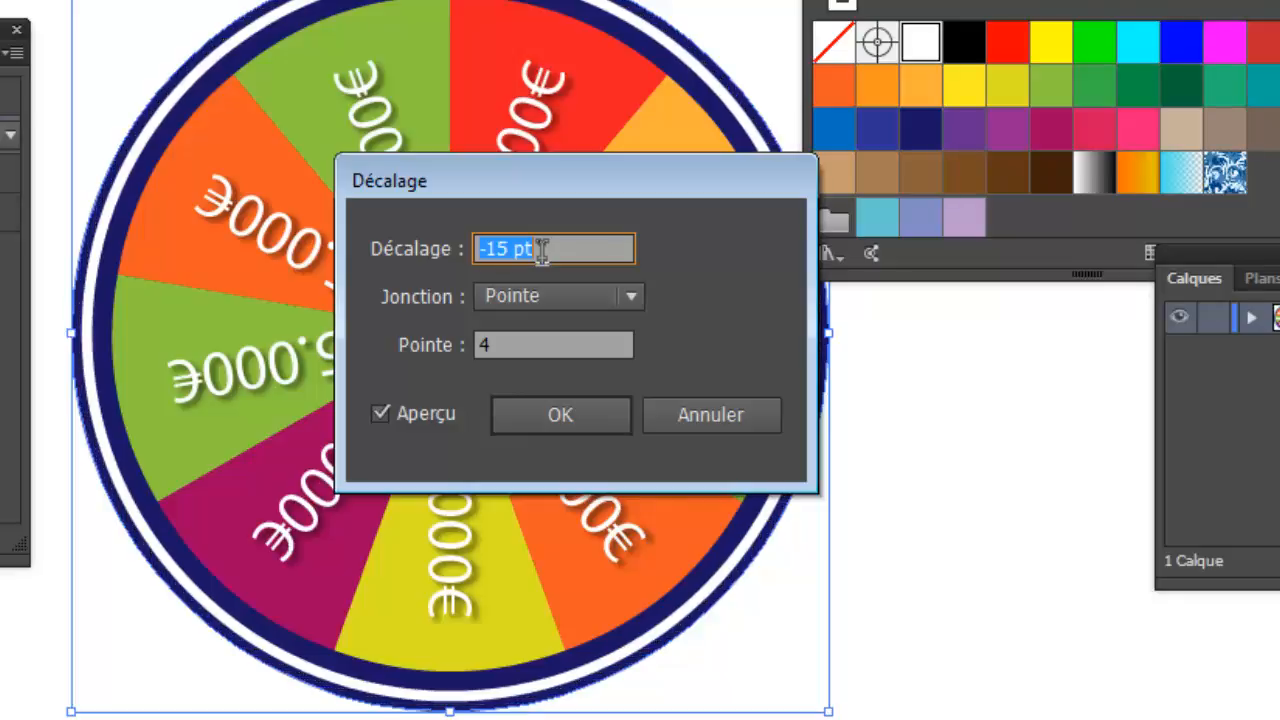
{"action": "key", "text": "Down"}
{"action": "key", "text": "Up"}
{"action": "key", "text": "Down"}
{"action": "key", "text": "Down"}
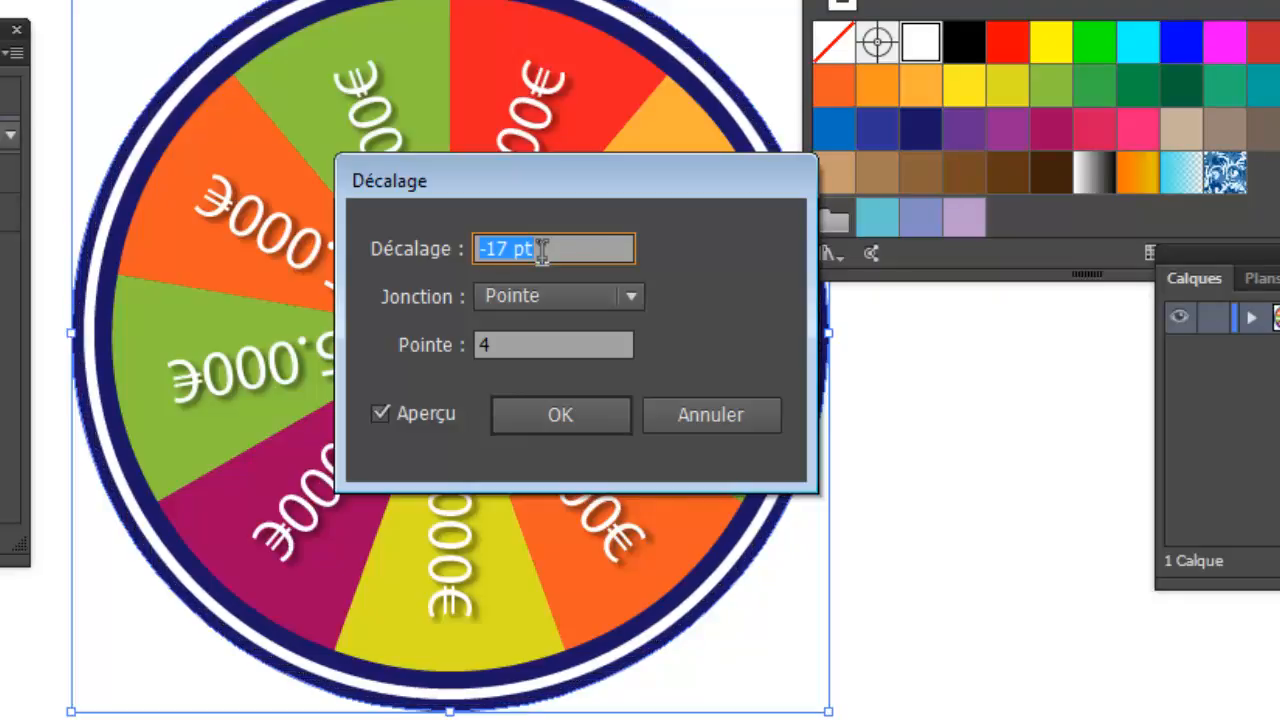
{"action": "key", "text": "Down"}
{"action": "key", "text": "Down"}
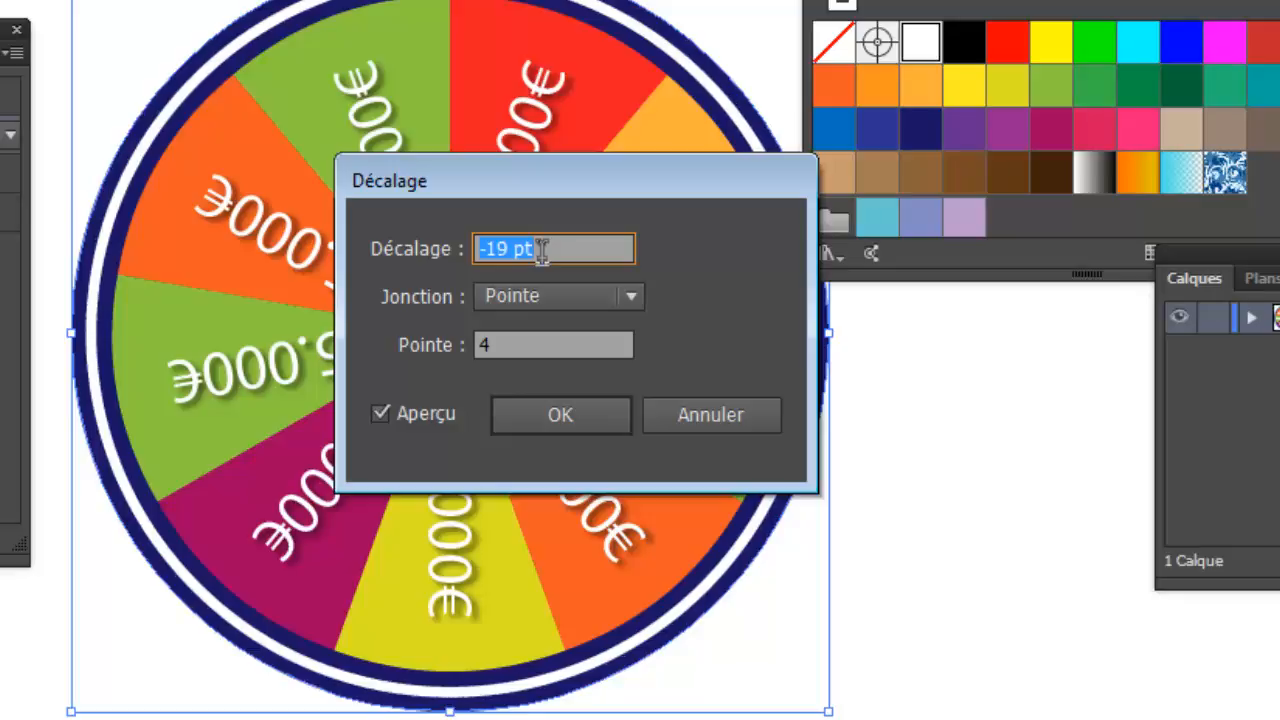
{"action": "key", "text": "Down"}
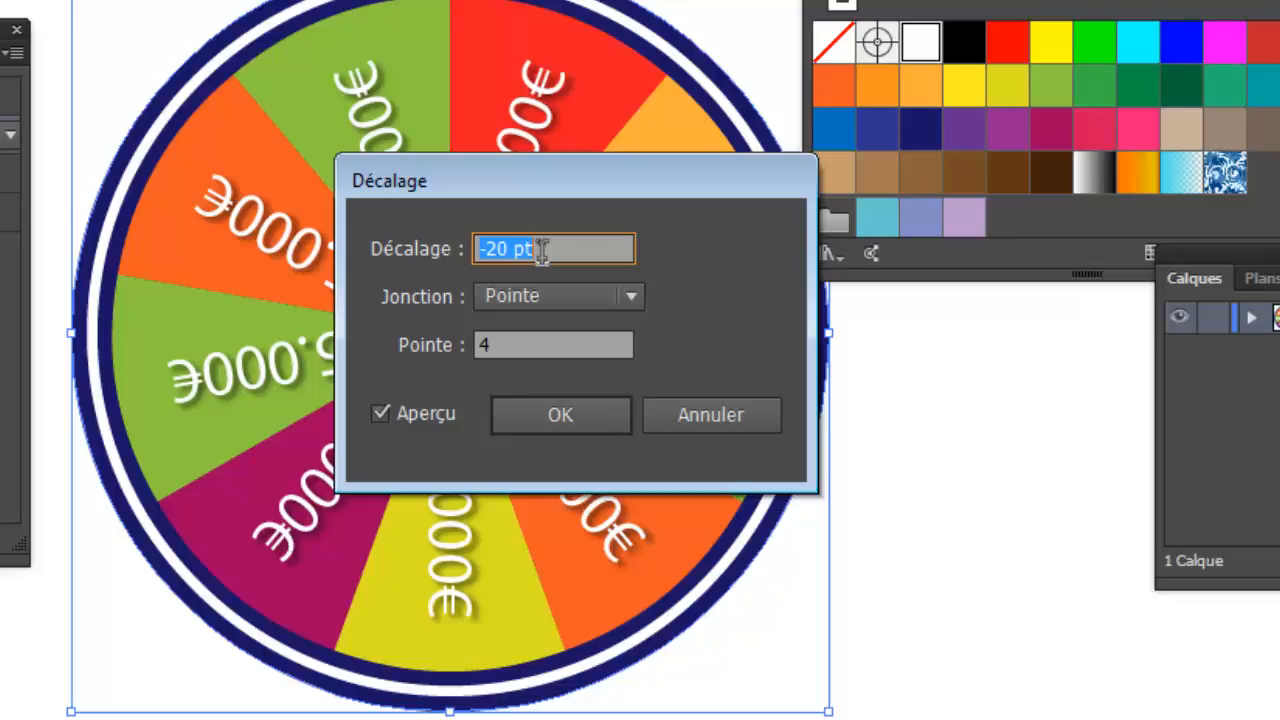
{"action": "left_click", "coordinate": [584, 420]}
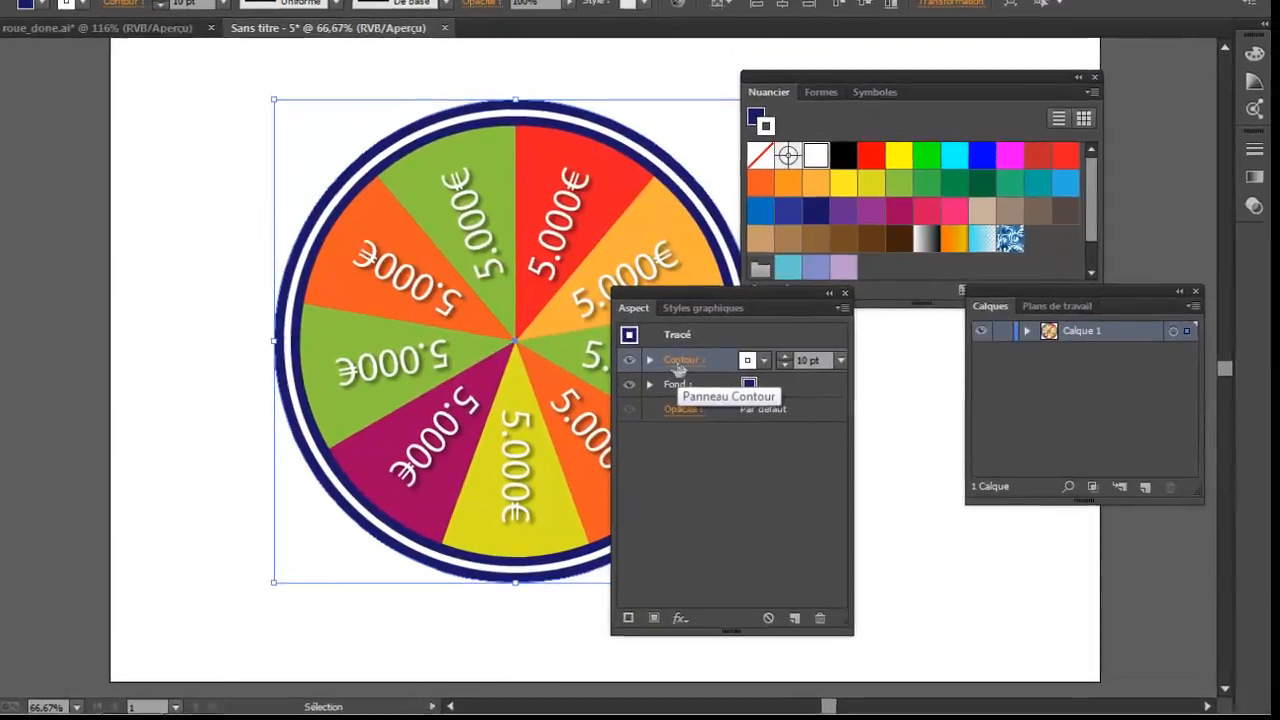
Step: Turn the white stroke into round dots using rounded caps and a dashed line with a 0 pt dash
{"action": "left_click", "coordinate": [719, 391]}
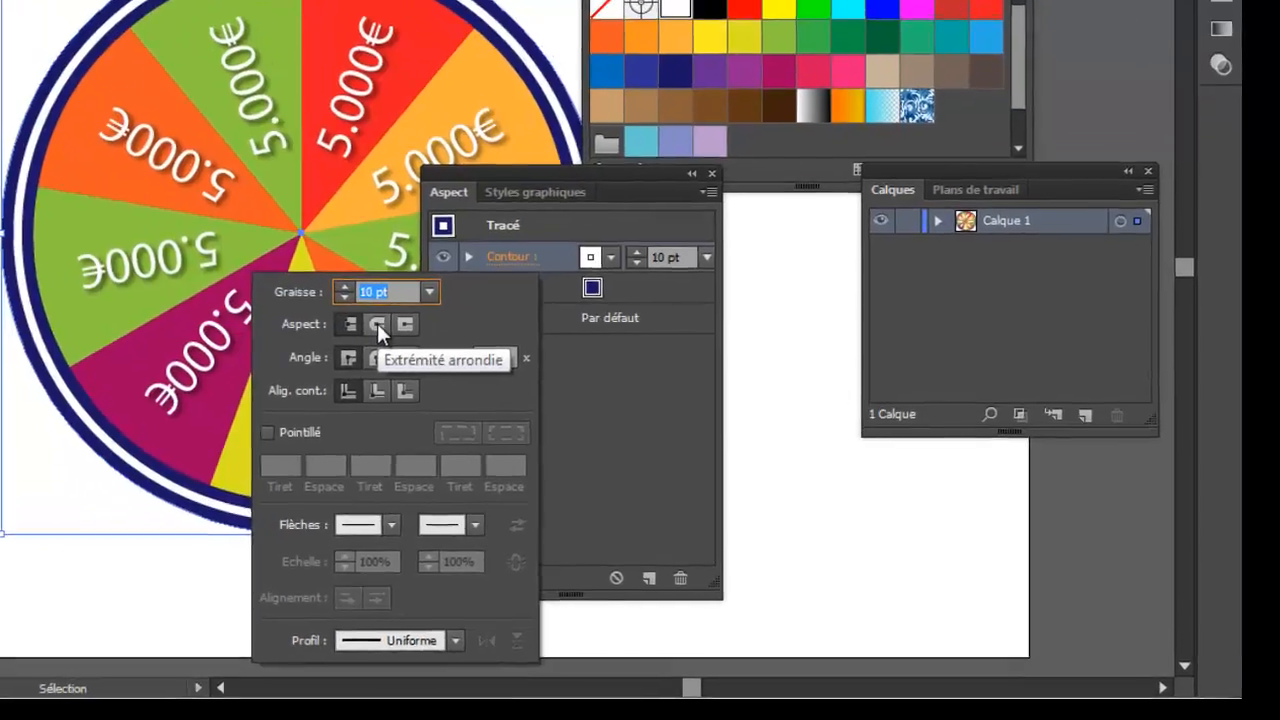
{"action": "left_click", "coordinate": [427, 345]}
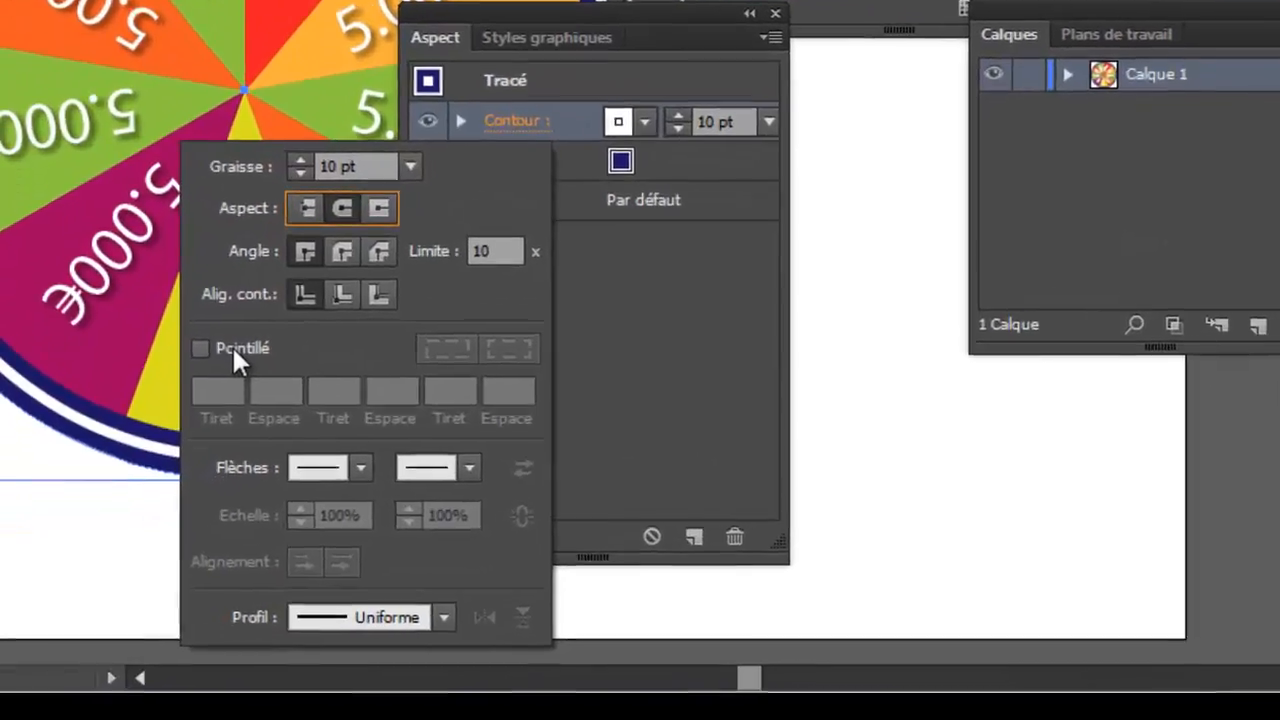
{"action": "left_click", "coordinate": [196, 408]}
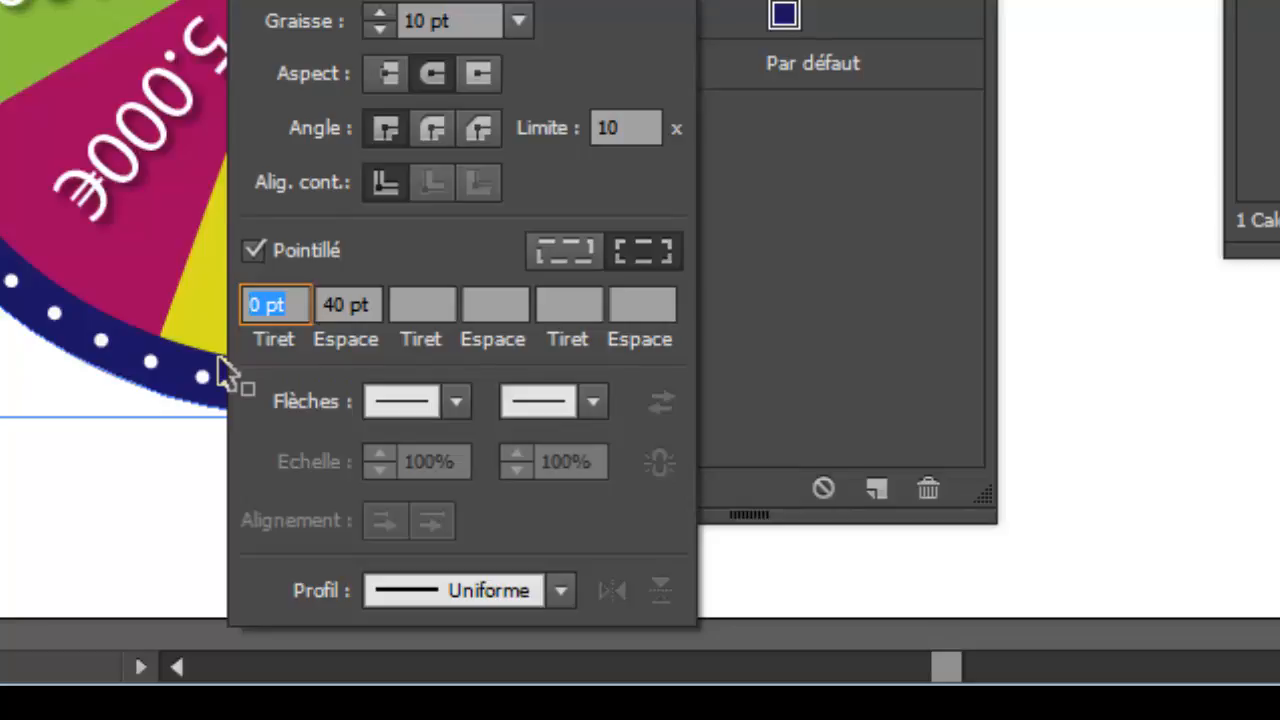
Step: Set the gap between the stroke's dots to 50 pt, with dashes aligned to corners and path ends
{"action": "left_click", "coordinate": [337, 304]}
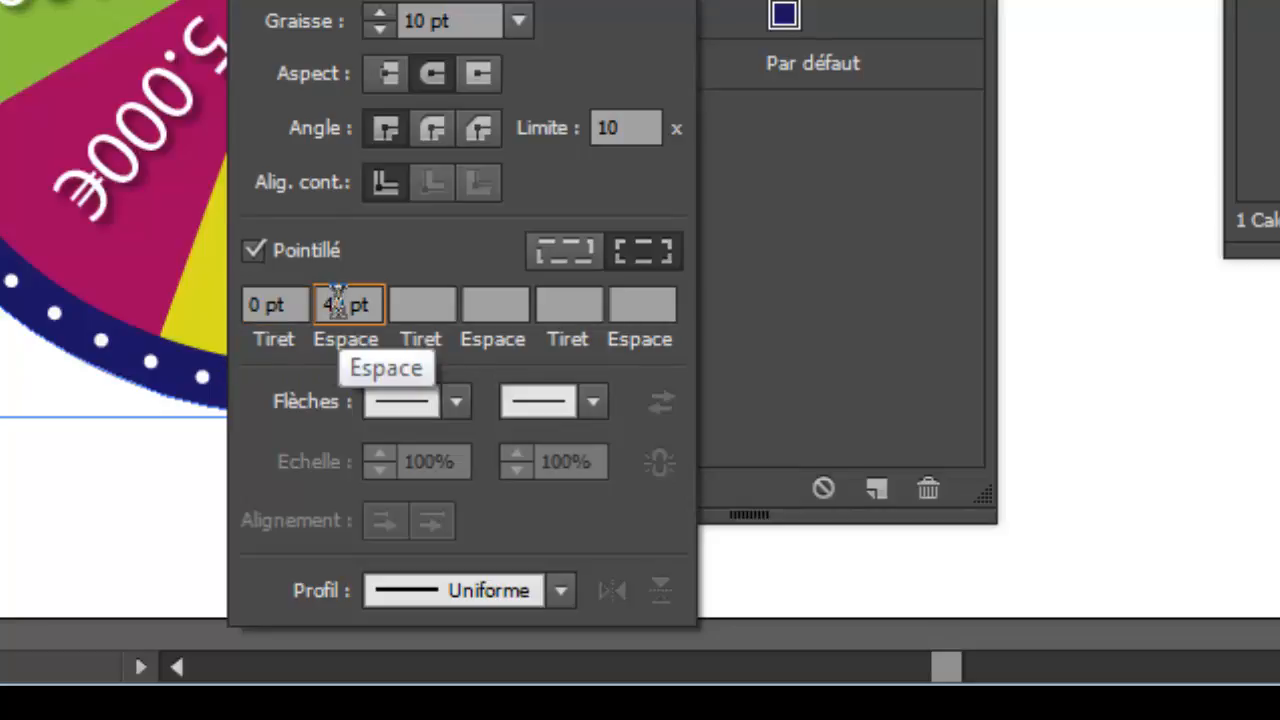
{"action": "double_click", "coordinate": [337, 304]}
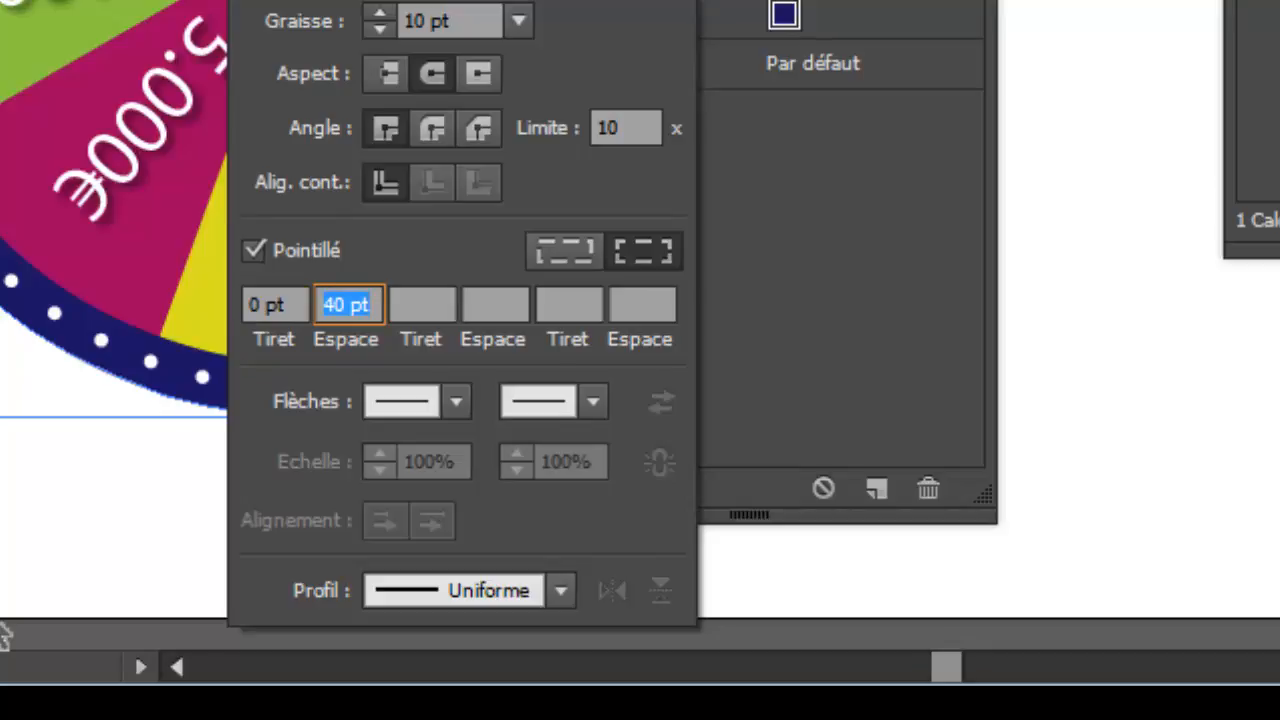
{"action": "key", "text": "Up"}
{"action": "key", "text": "Up"}
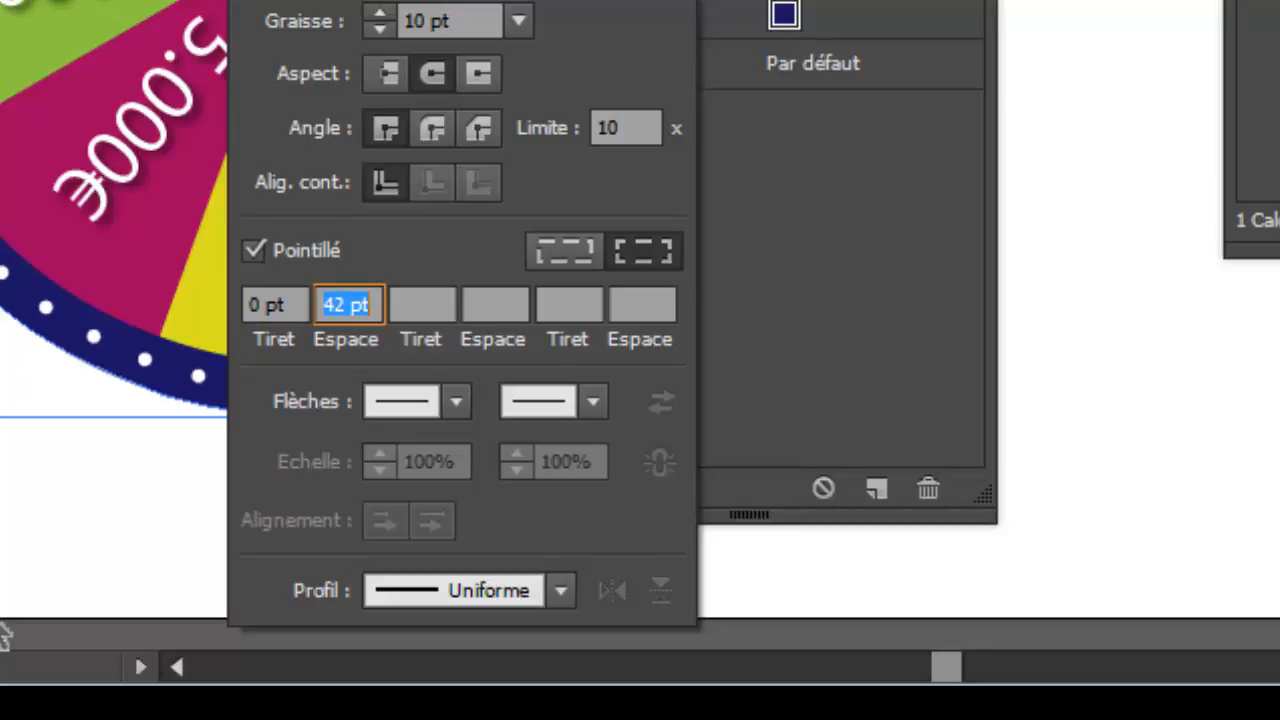
{"action": "key", "text": "Down"}
{"action": "key", "text": "Down"}
{"action": "key", "text": "Down"}
{"action": "key", "text": "Down"}
{"action": "key", "text": "Down"}
{"action": "key", "text": "Down"}
{"action": "key", "text": "Down"}
{"action": "key", "text": "Down"}
{"action": "key", "text": "Down"}
{"action": "key", "text": "Down"}
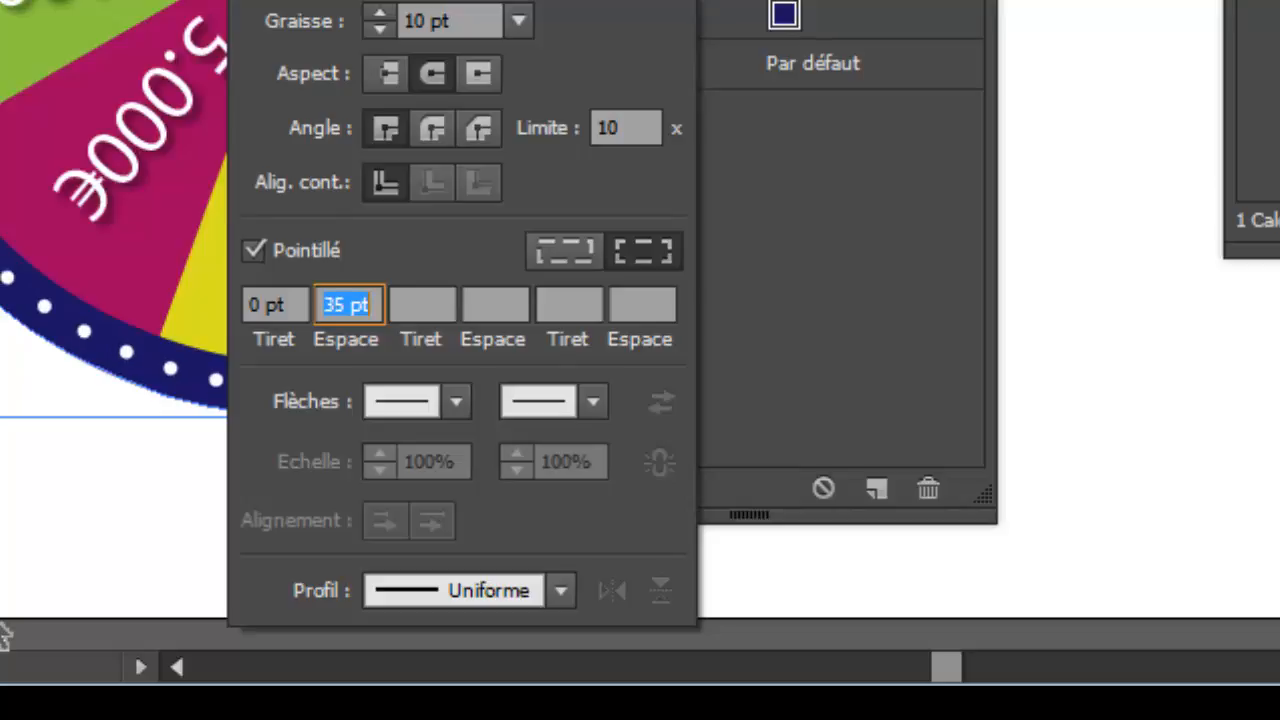
{"action": "key", "text": "Up"}
{"action": "key", "text": "Up"}
{"action": "key", "text": "Up"}
{"action": "key", "text": "Up"}
{"action": "key", "text": "Up"}
{"action": "key", "text": "Up"}
{"action": "key", "text": "Up"}
{"action": "key", "text": "Up"}
{"action": "key", "text": "Up"}
{"action": "key", "text": "Up"}
{"action": "key", "text": "Up"}
{"action": "key", "text": "Up"}
{"action": "key", "text": "Up"}
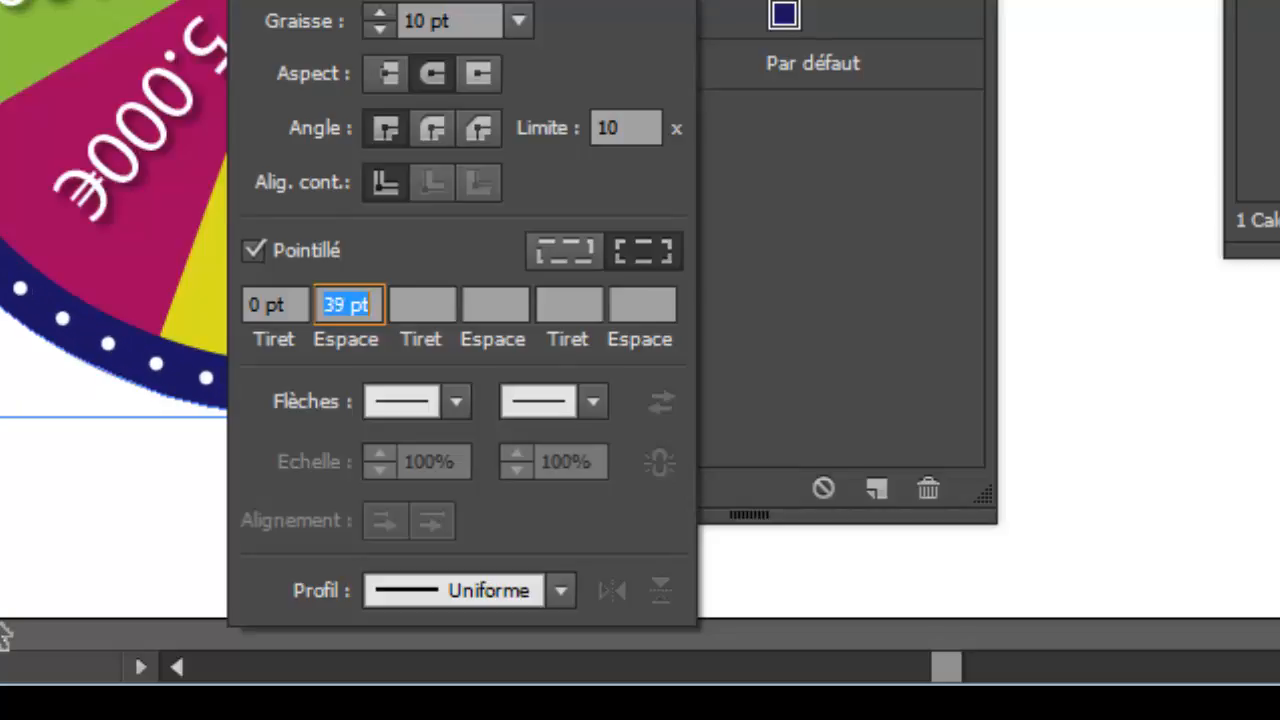
{"action": "key", "text": "Up"}
{"action": "key", "text": "Up"}
{"action": "key", "text": "Up"}
{"action": "key", "text": "Up"}
{"action": "key", "text": "Up"}
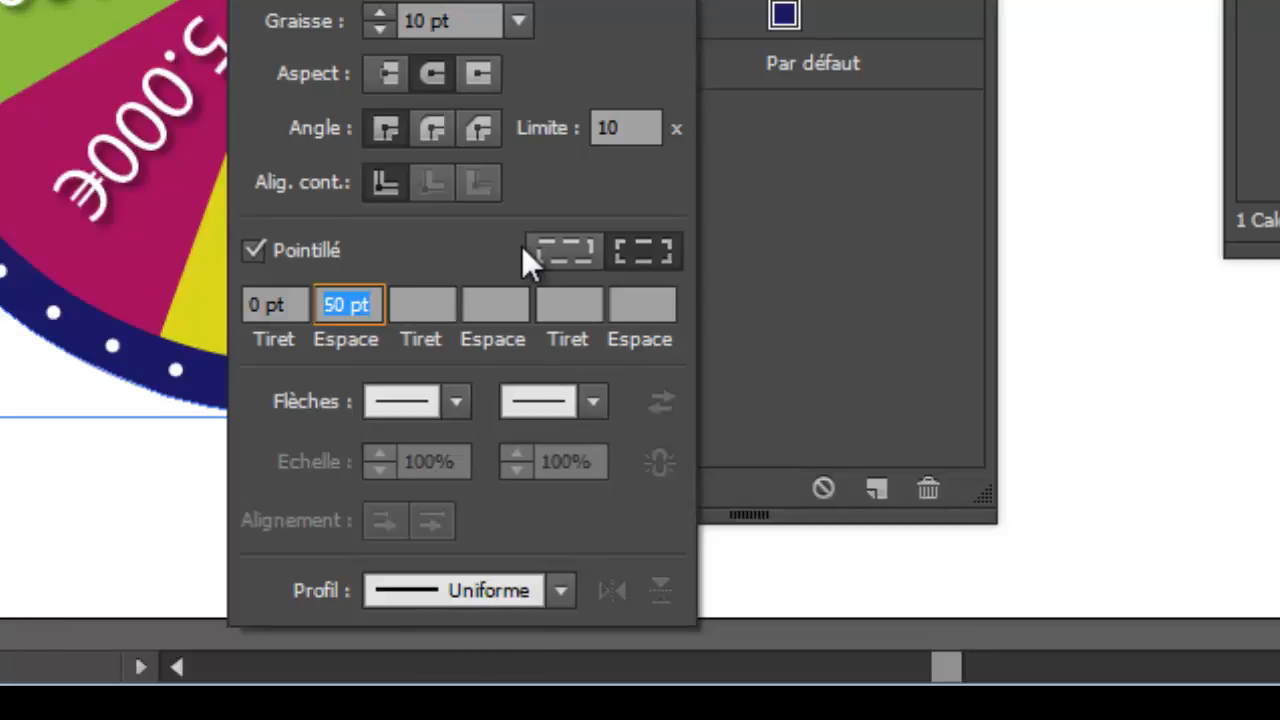
{"action": "left_click", "coordinate": [626, 262]}
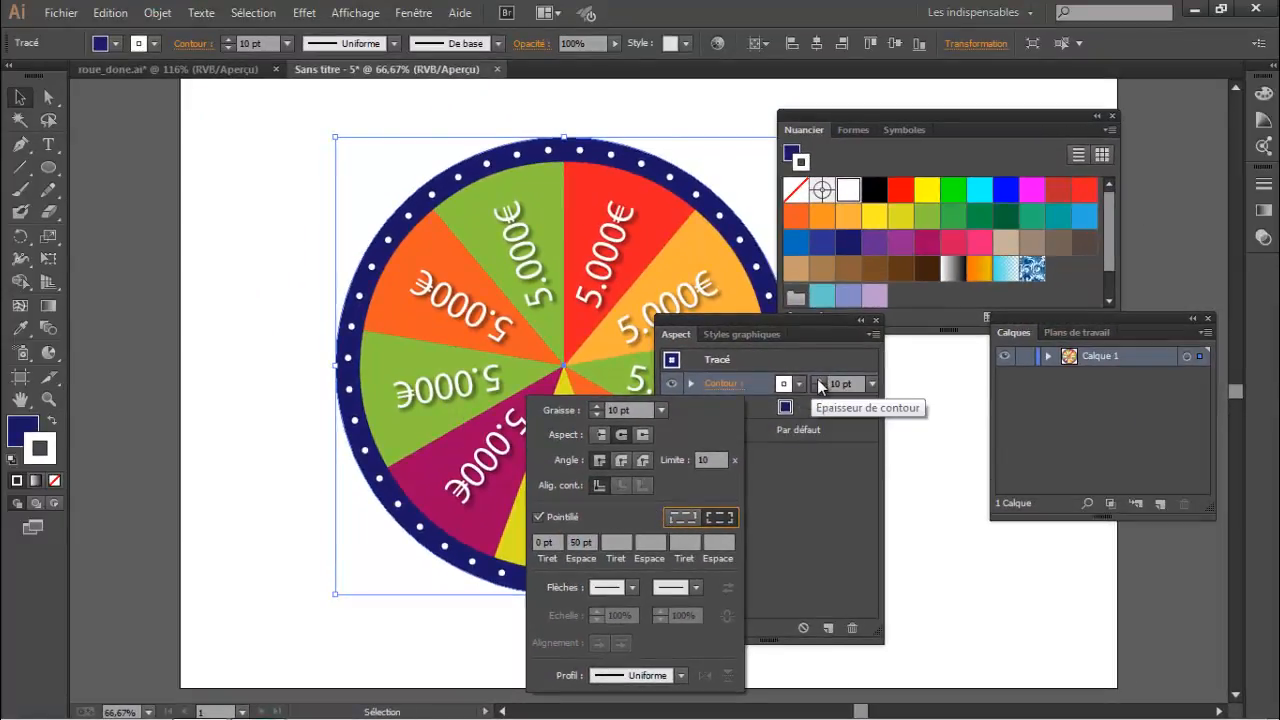
Step: Increase the dotted stroke's weight to 15 pt and recolour it light grey
{"action": "left_click", "coordinate": [818, 379]}
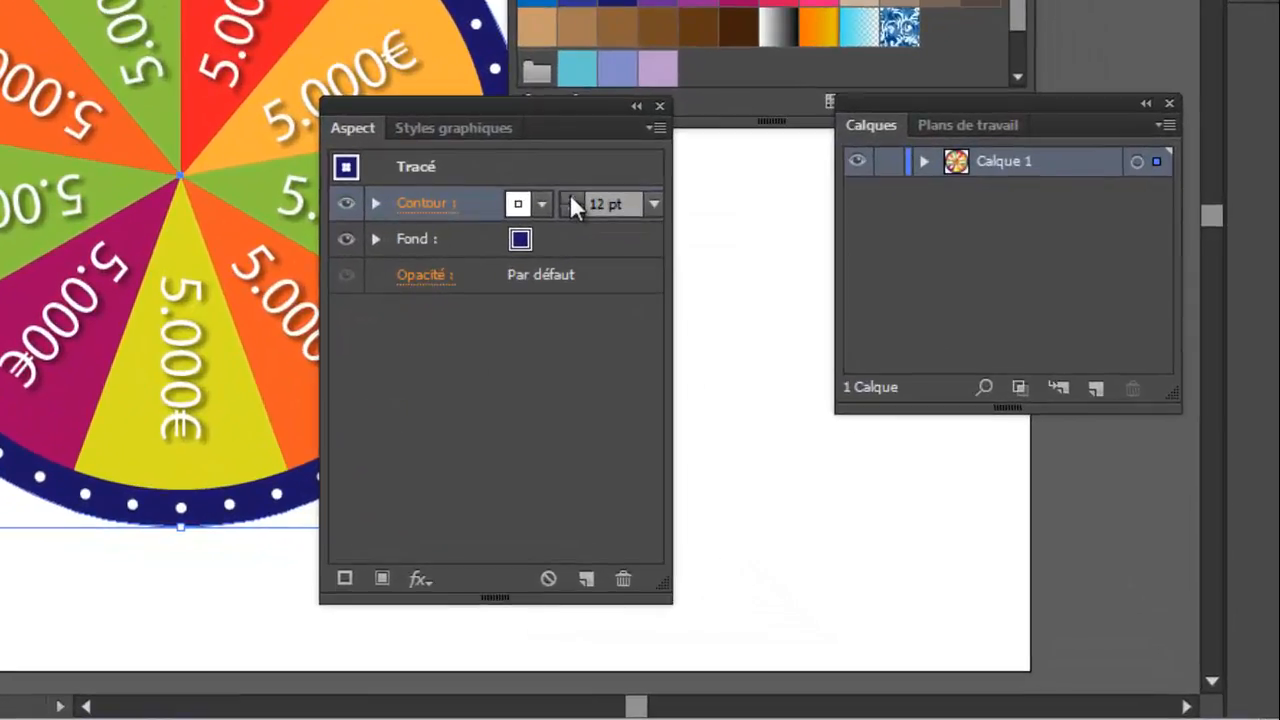
{"action": "left_click", "coordinate": [644, 250]}
{"action": "left_click", "coordinate": [644, 250]}
{"action": "left_click", "coordinate": [569, 196]}
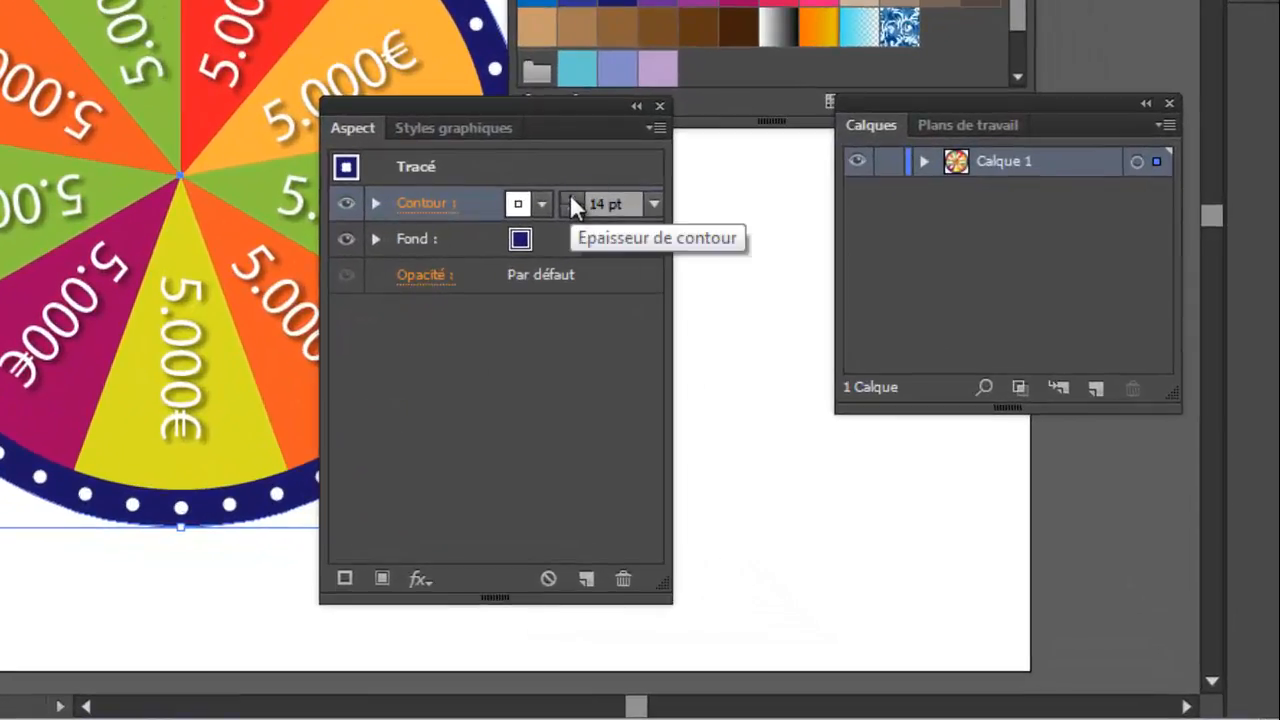
{"action": "left_click", "coordinate": [569, 196]}
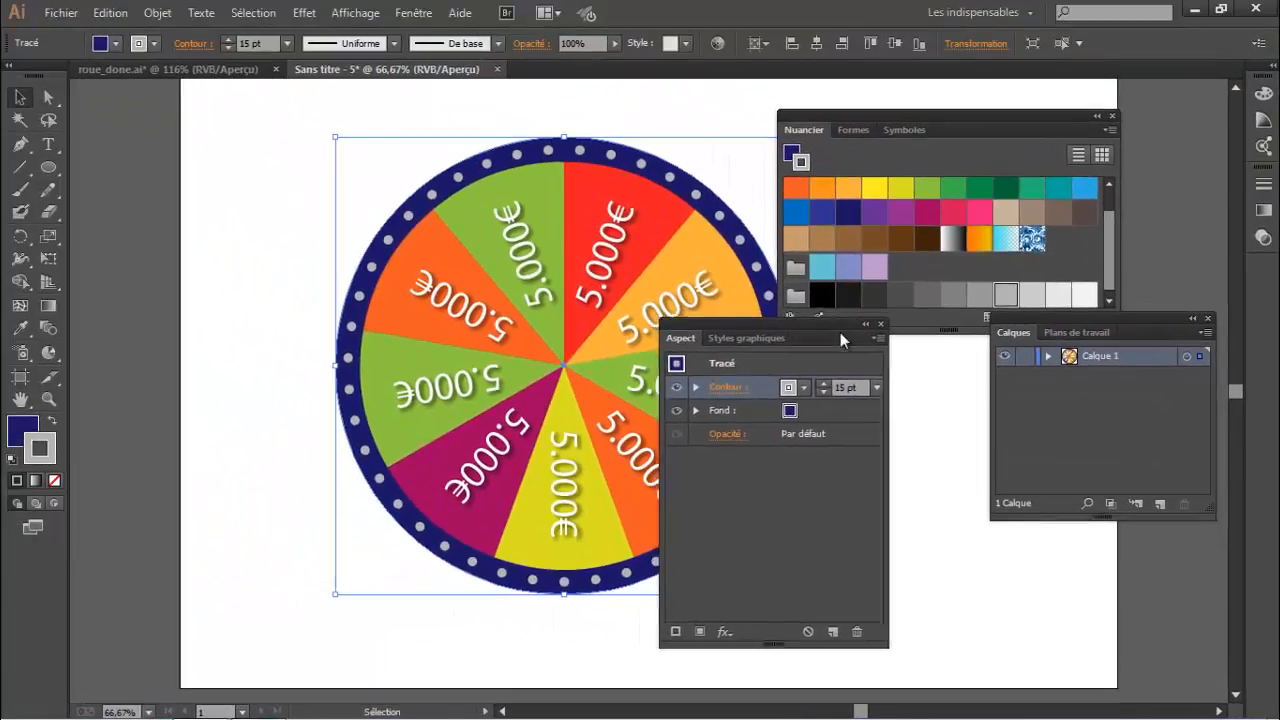
Step: Apply a Drop Shadow (Ombre portée) effect to the whole dotted dark blue circle, with the preview enabled
{"action": "left_click_drag", "start_coordinate": [840, 332], "coordinate": [980, 392]}
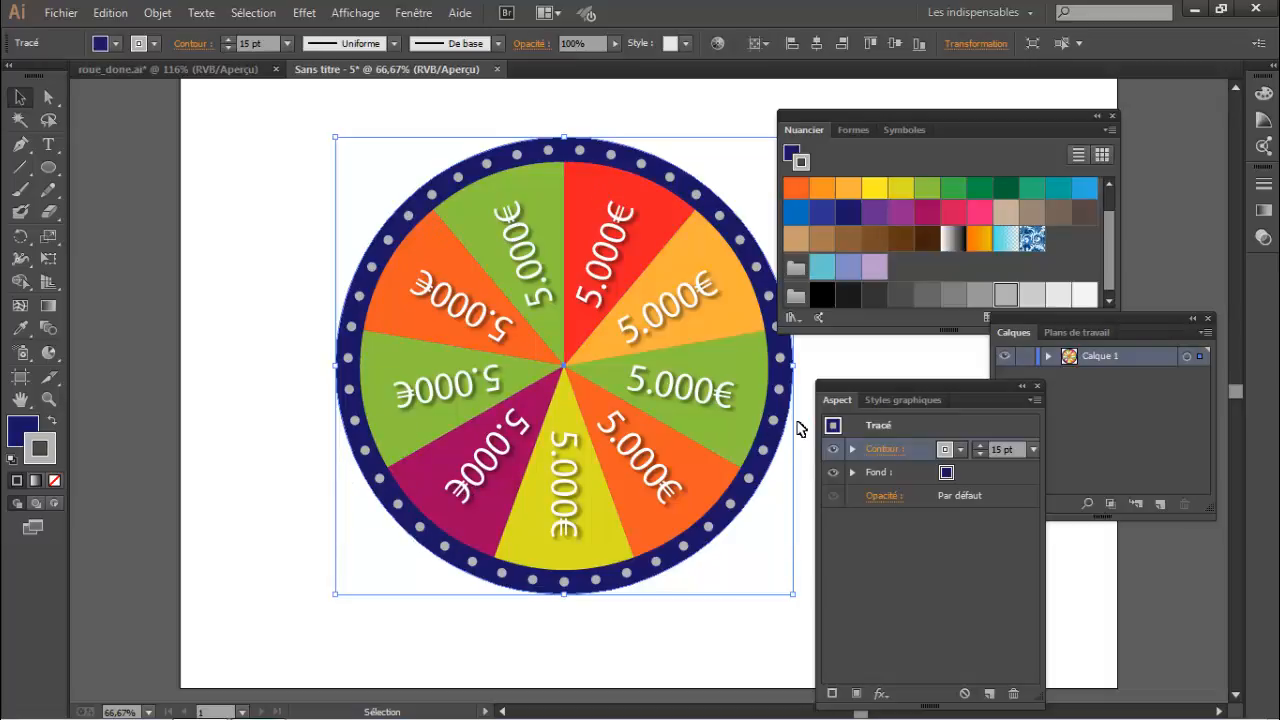
{"action": "left_click", "coordinate": [893, 424]}
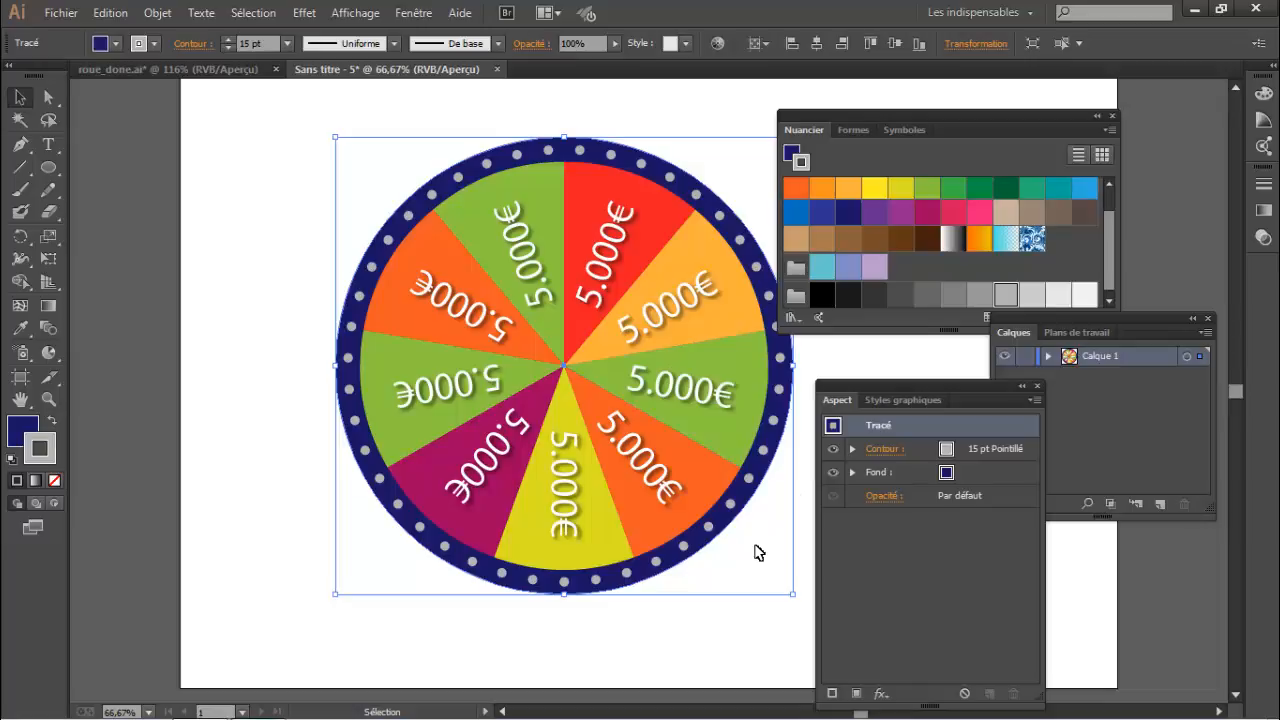
{"action": "left_click_drag", "start_coordinate": [984, 388], "coordinate": [989, 344]}
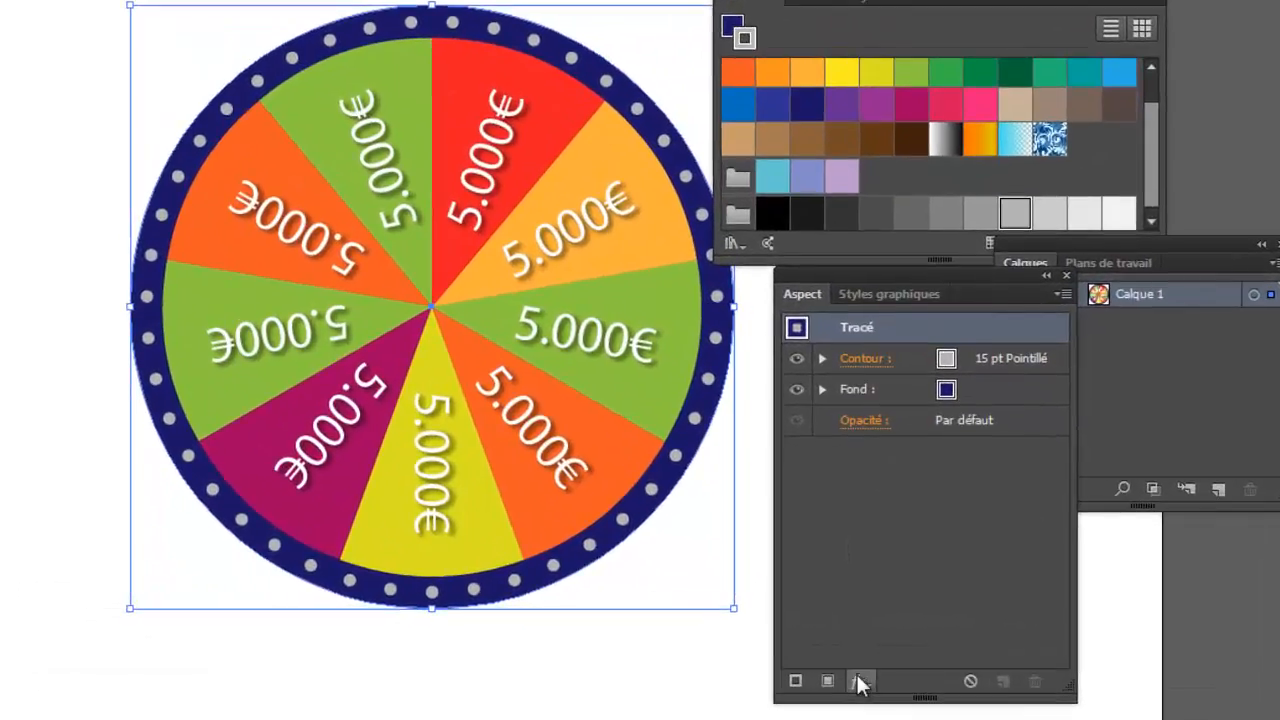
{"action": "left_click", "coordinate": [869, 672]}
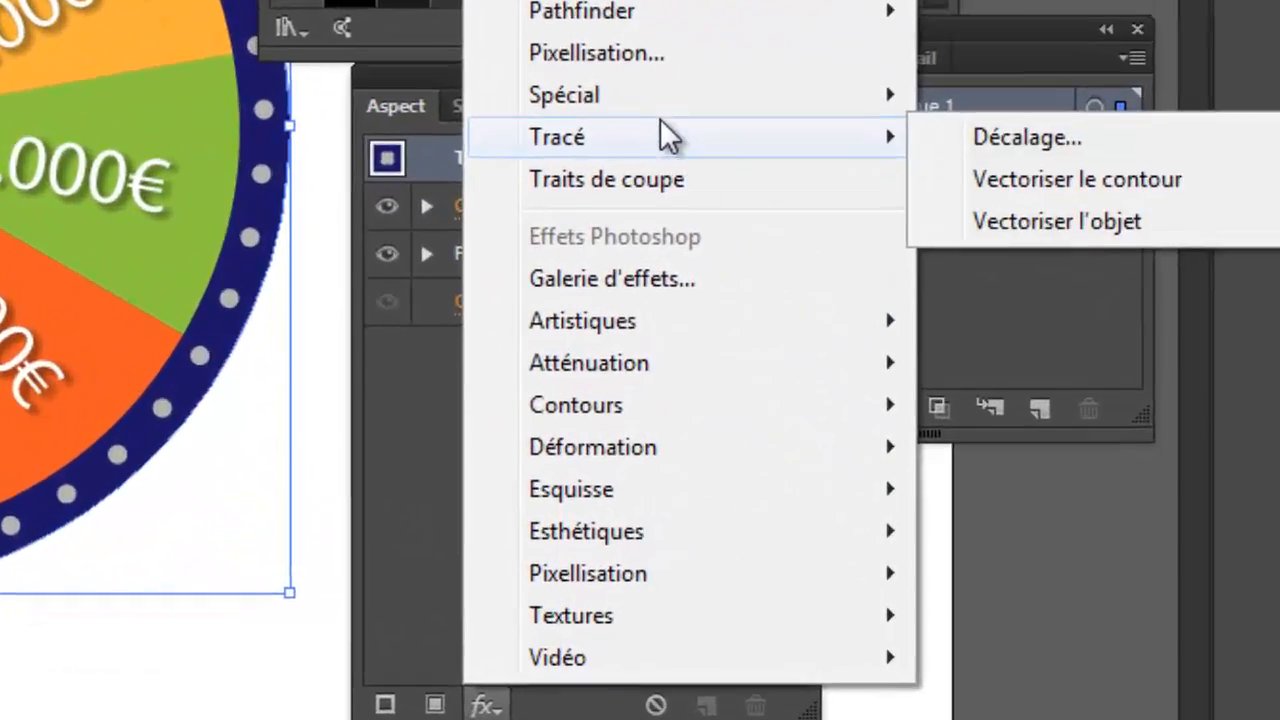
{"action": "mouse_move", "coordinate": [826, 200]}
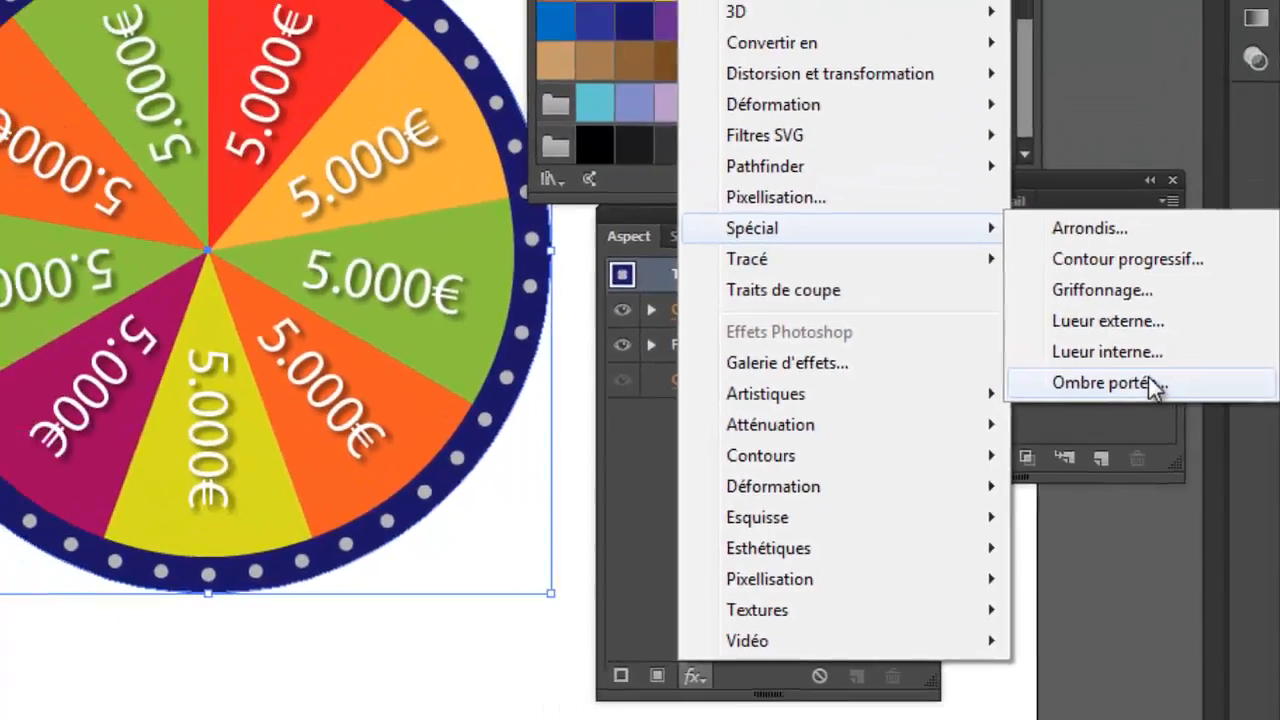
{"action": "left_click", "coordinate": [1197, 308]}
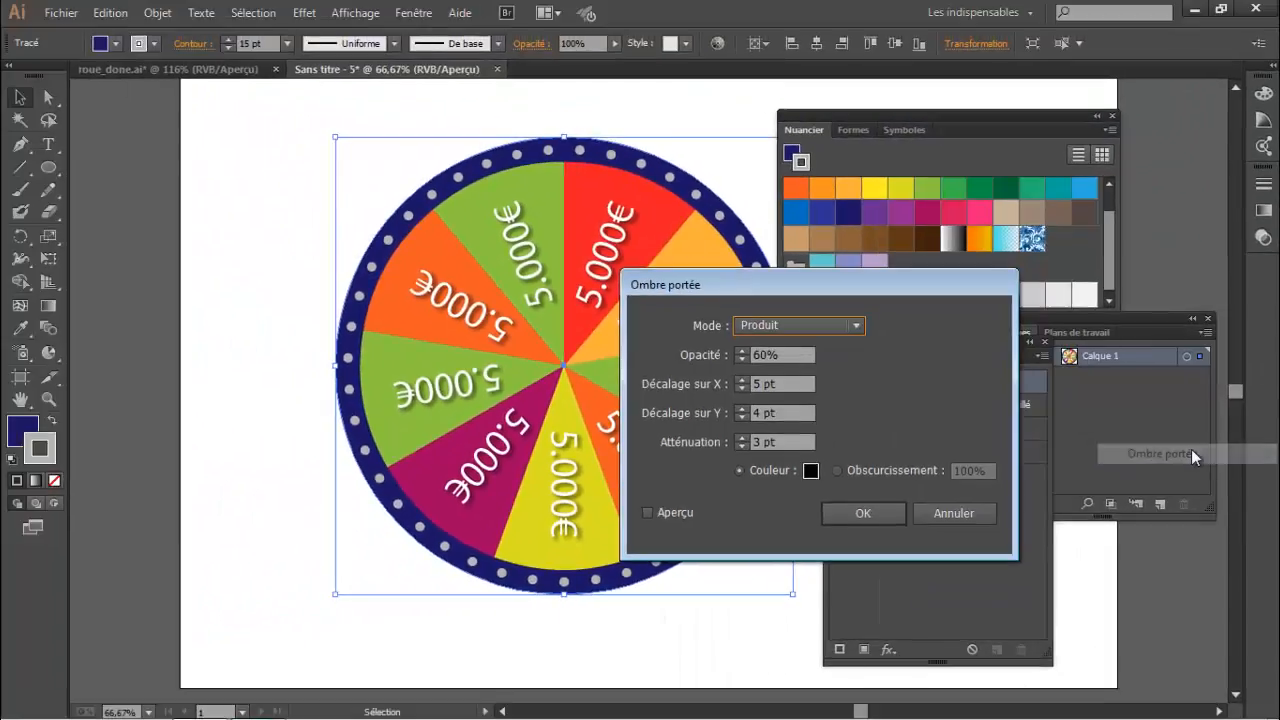
{"action": "left_click", "coordinate": [690, 513]}
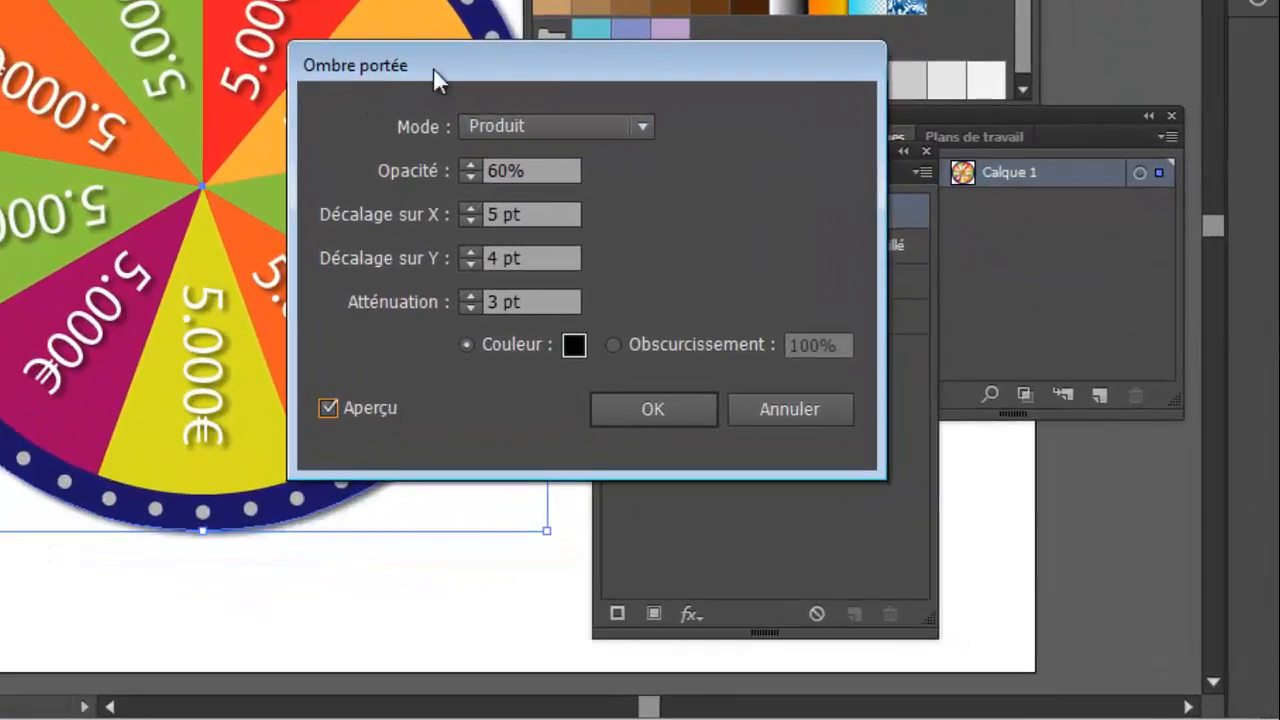
{"action": "left_click_drag", "start_coordinate": [433, 67], "coordinate": [703, 80]}
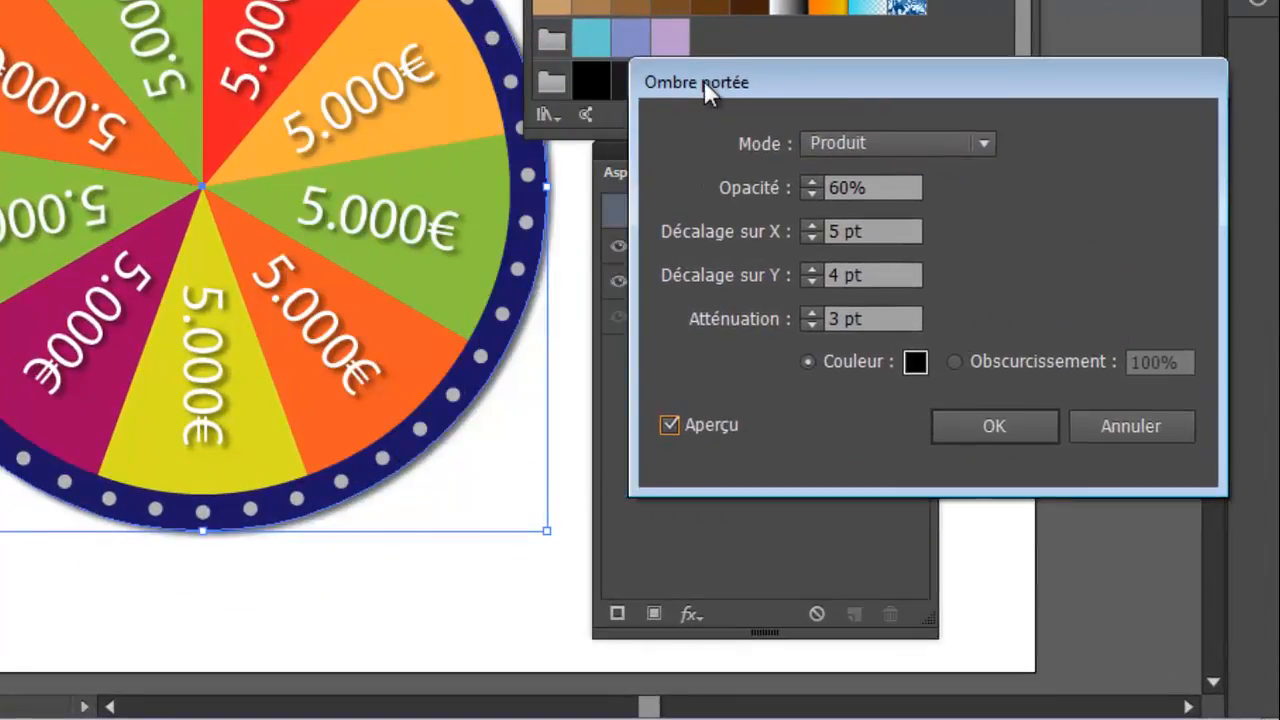
Step: Set the rim's shadow to an X offset of 8 pt, a Y offset of 9 pt and a 6 pt blur
{"action": "left_click", "coordinate": [814, 225]}
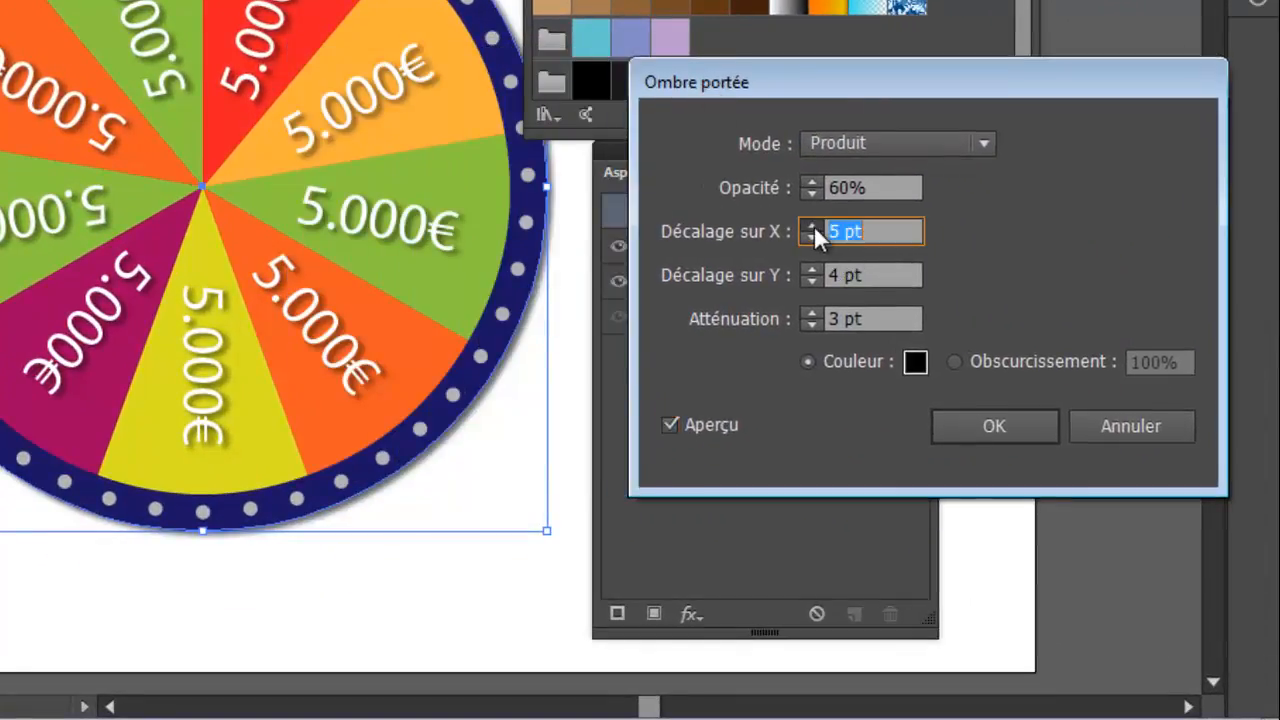
{"action": "type", "text": "8"}
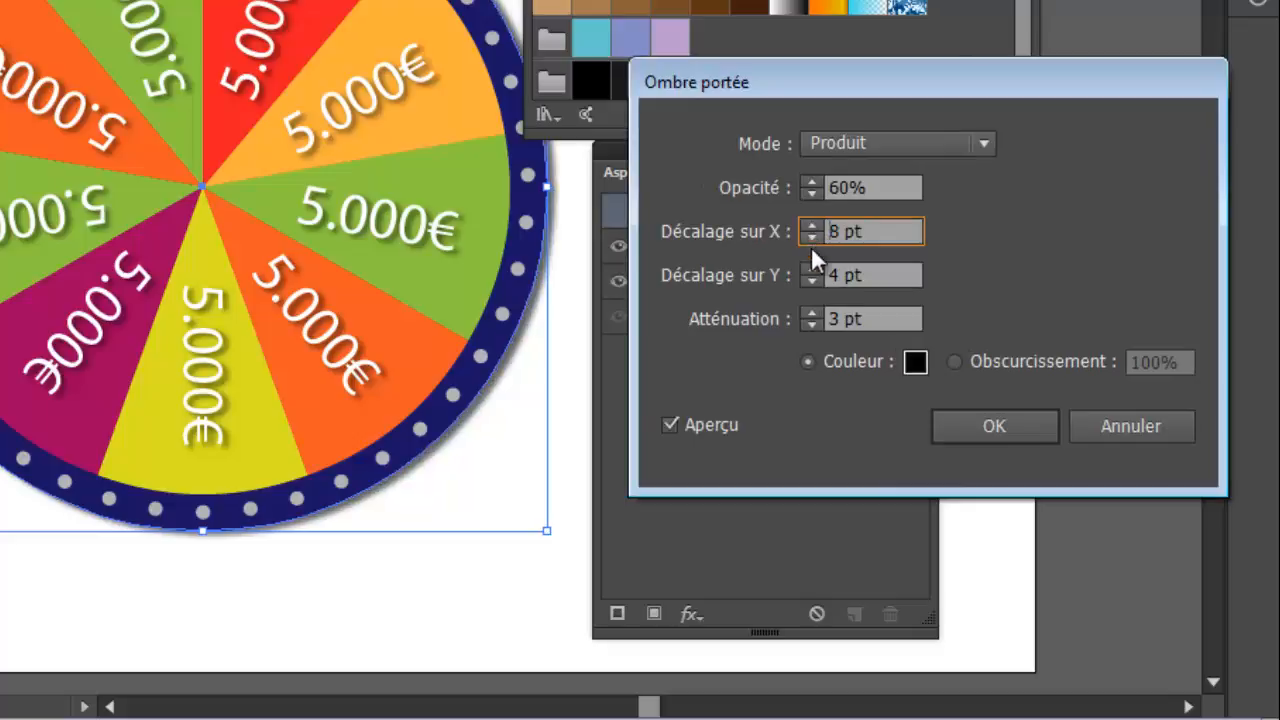
{"action": "left_click", "coordinate": [811, 270]}
{"action": "left_click", "coordinate": [811, 270]}
{"action": "left_click", "coordinate": [811, 270]}
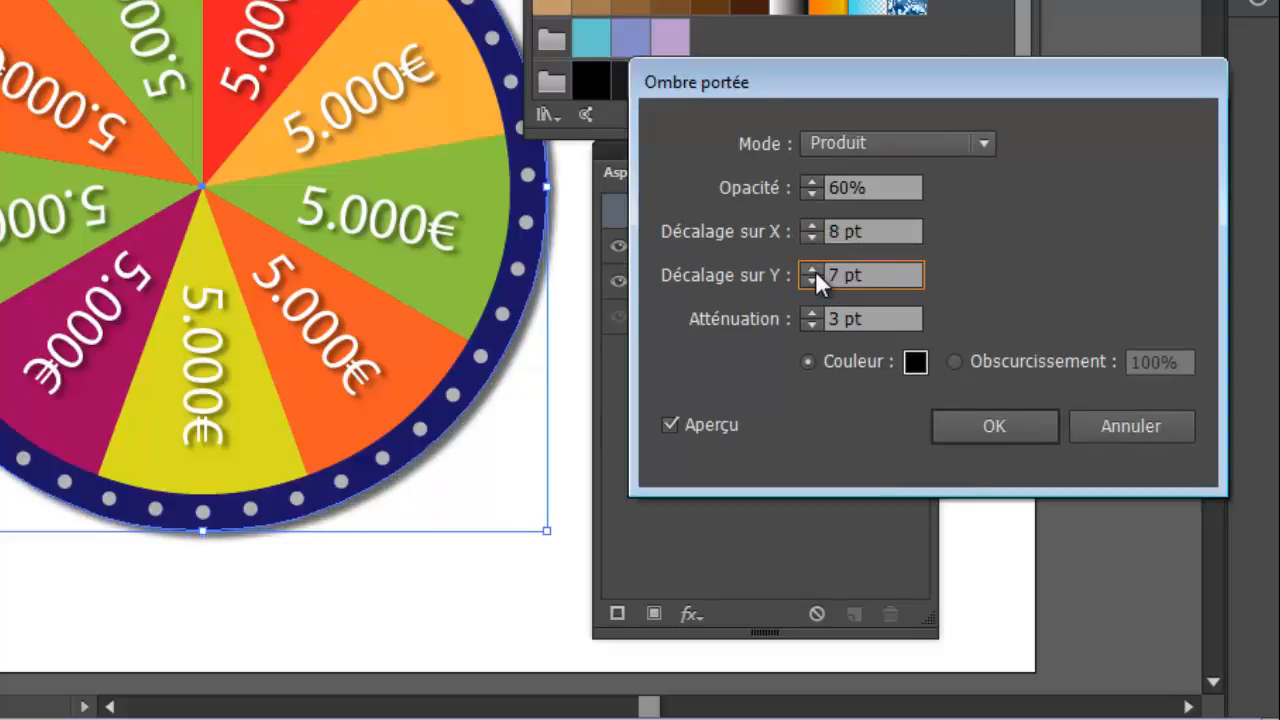
{"action": "left_click", "coordinate": [811, 270]}
{"action": "left_click", "coordinate": [813, 270]}
{"action": "left_click", "coordinate": [813, 313]}
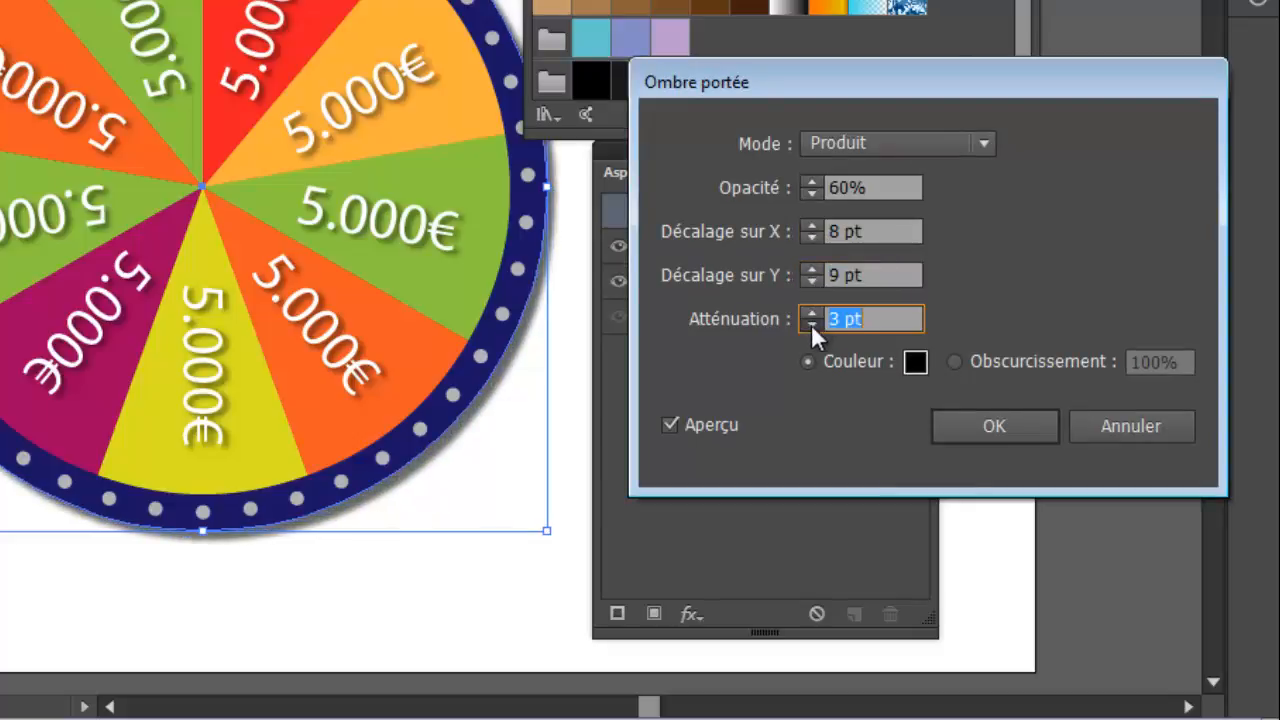
{"action": "left_click", "coordinate": [808, 312]}
{"action": "left_click", "coordinate": [811, 313]}
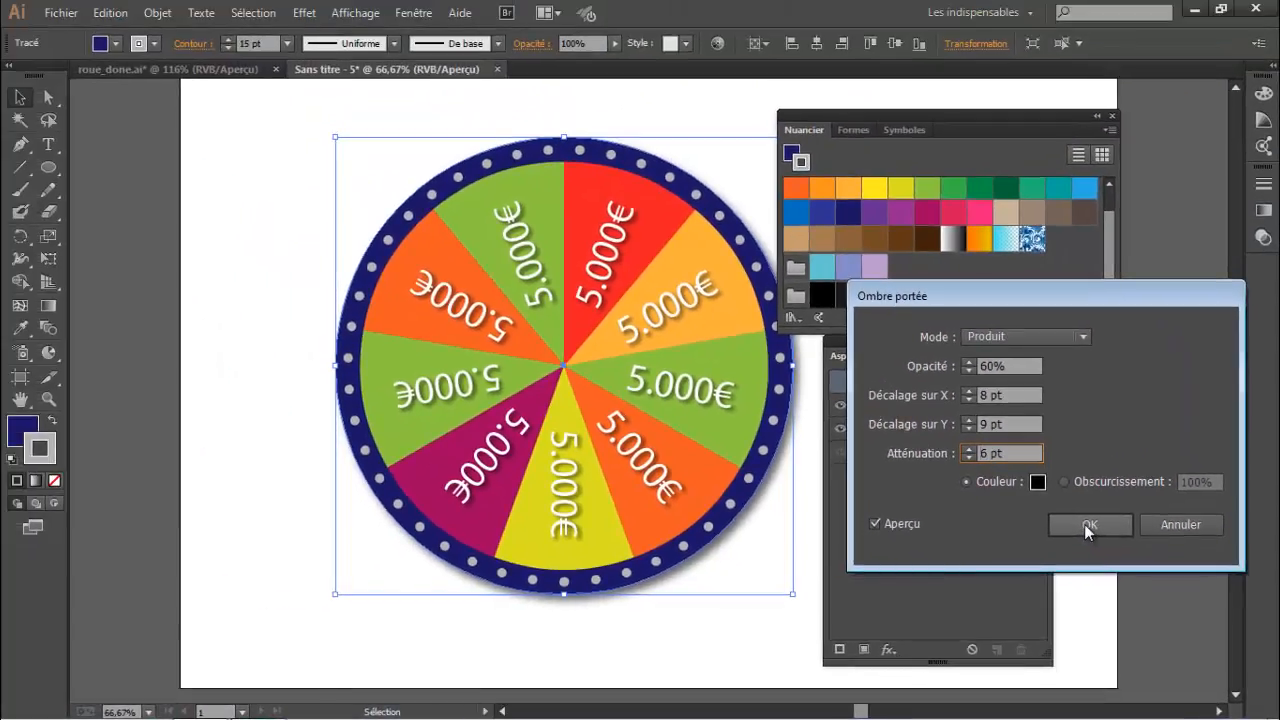
{"action": "left_click", "coordinate": [1006, 450]}
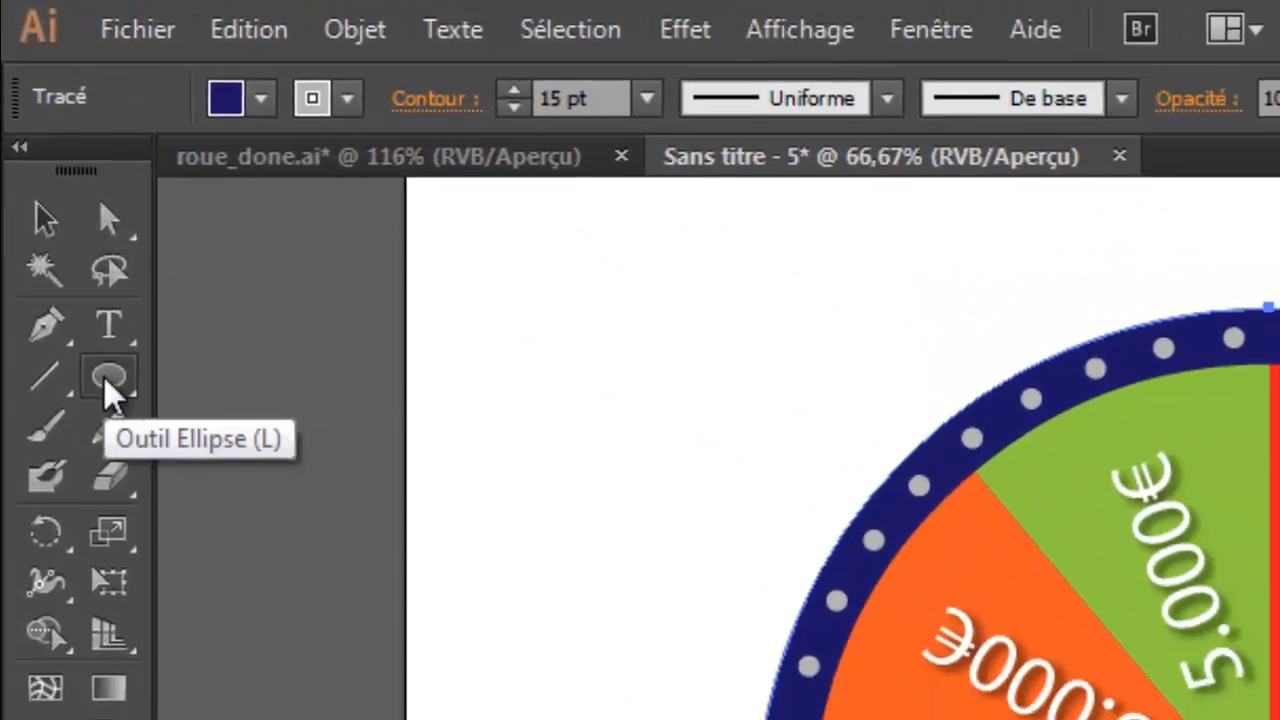
Step: Draw a small circle from the wheel's centre with the Ellipse tool and clear its inherited appearance
{"action": "left_click", "coordinate": [106, 378]}
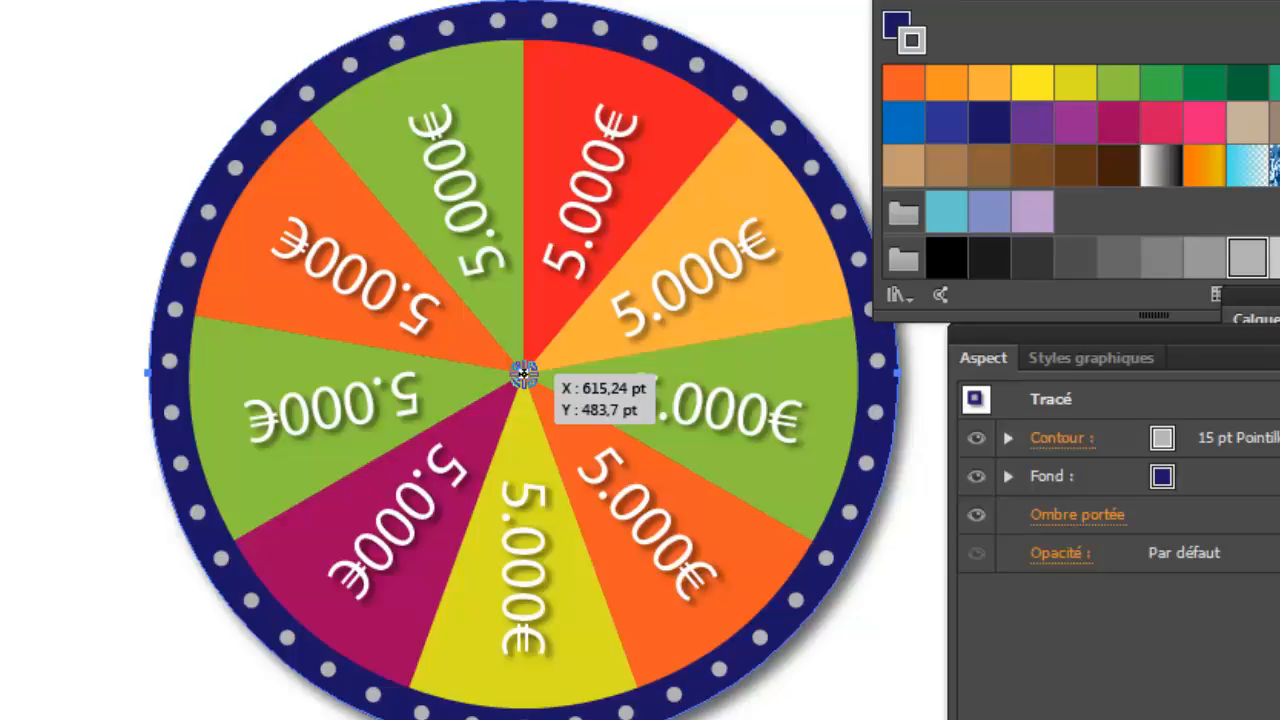
{"action": "left_click_drag", "start_coordinate": [522, 373], "coordinate": [578, 422]}
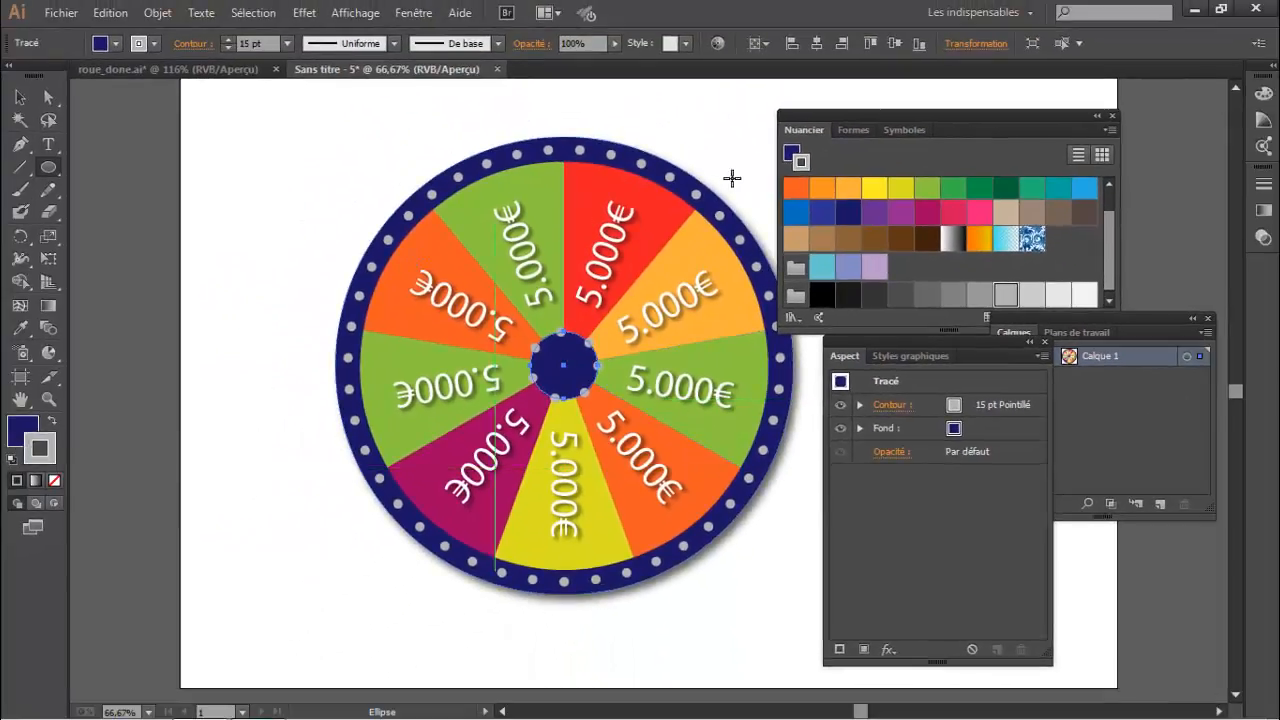
{"action": "left_click", "coordinate": [18, 436]}
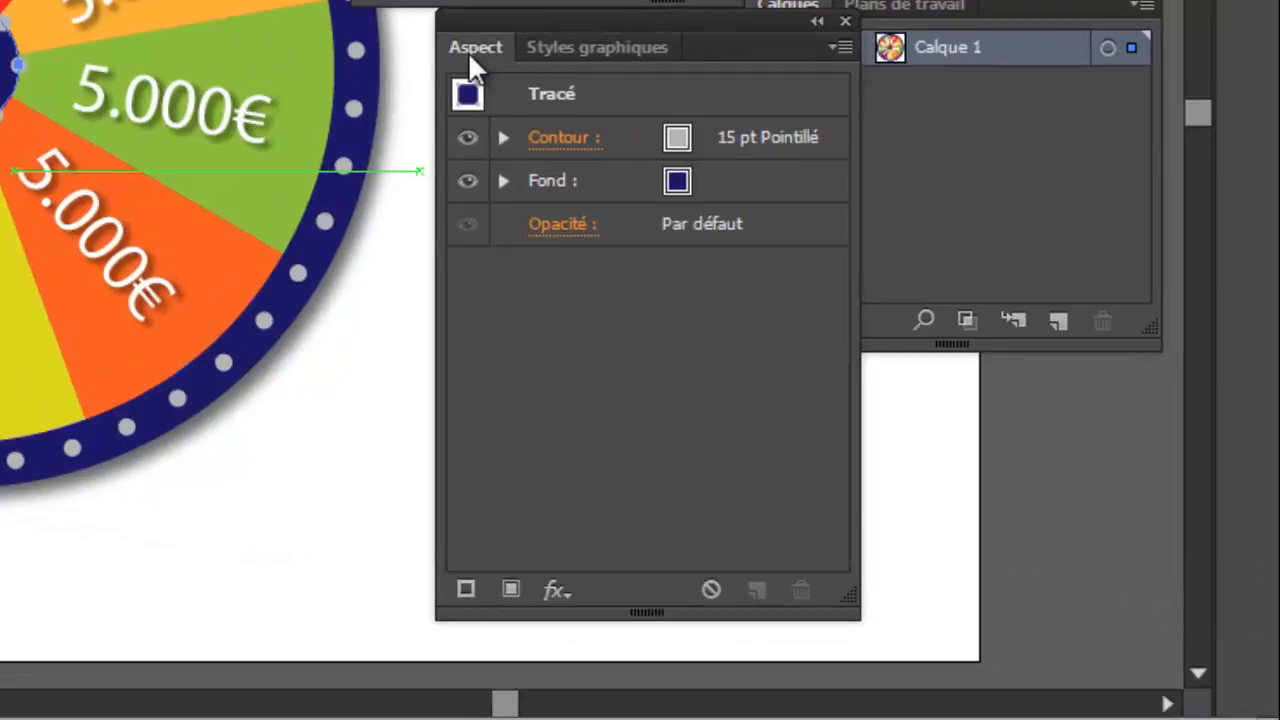
{"action": "left_click", "coordinate": [840, 45]}
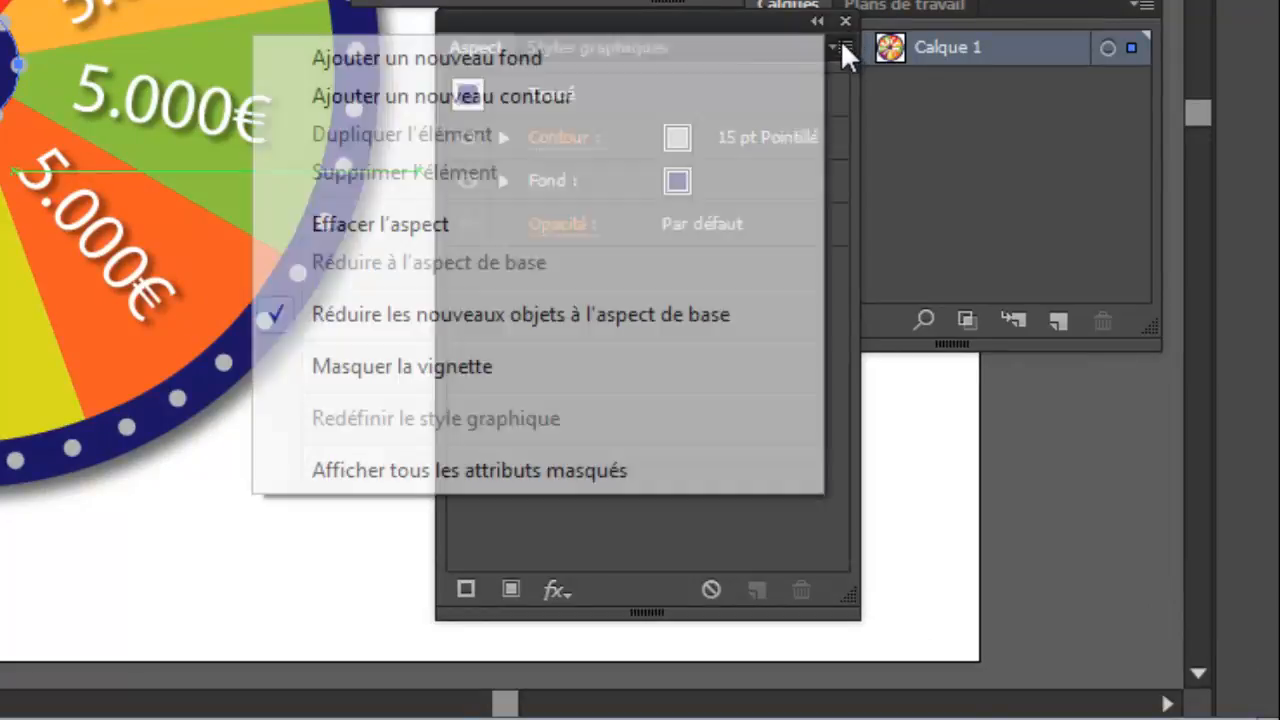
{"action": "left_click", "coordinate": [437, 228]}
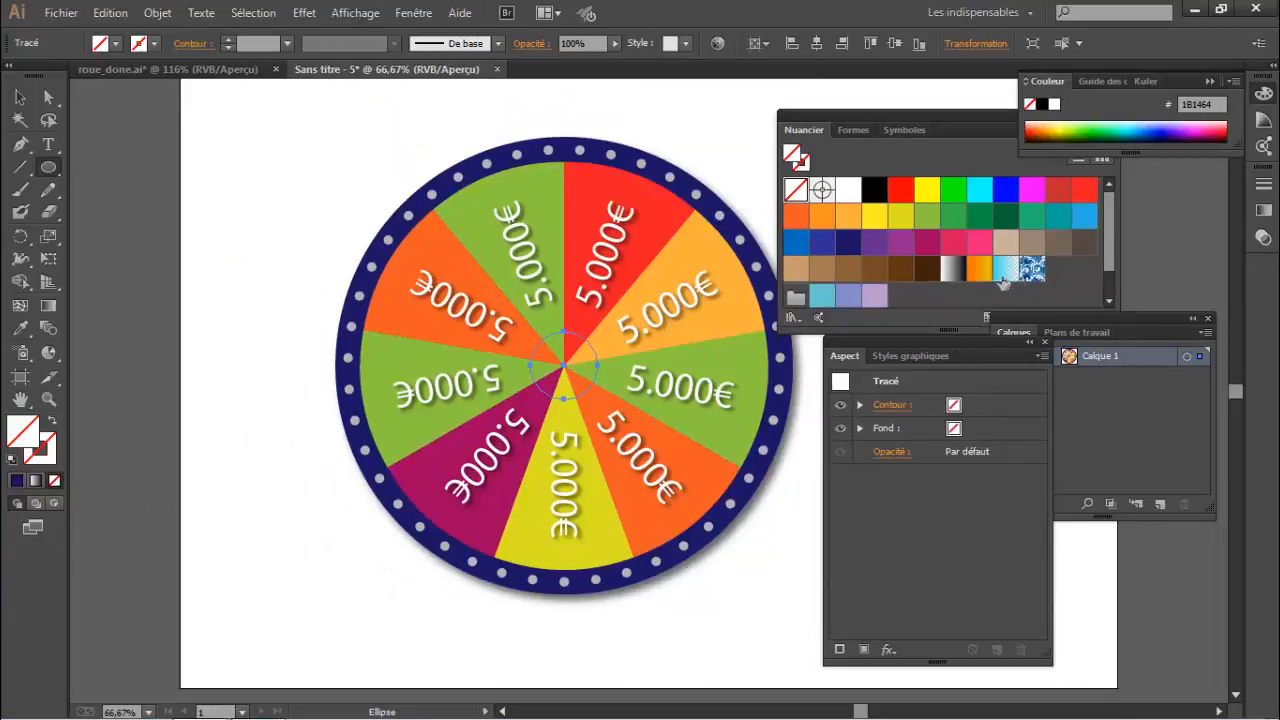
Step: Fill the centre circle with the white-to-black linear gradient and replace its black stop with the yellow-green swatch
{"action": "left_click", "coordinate": [955, 270]}
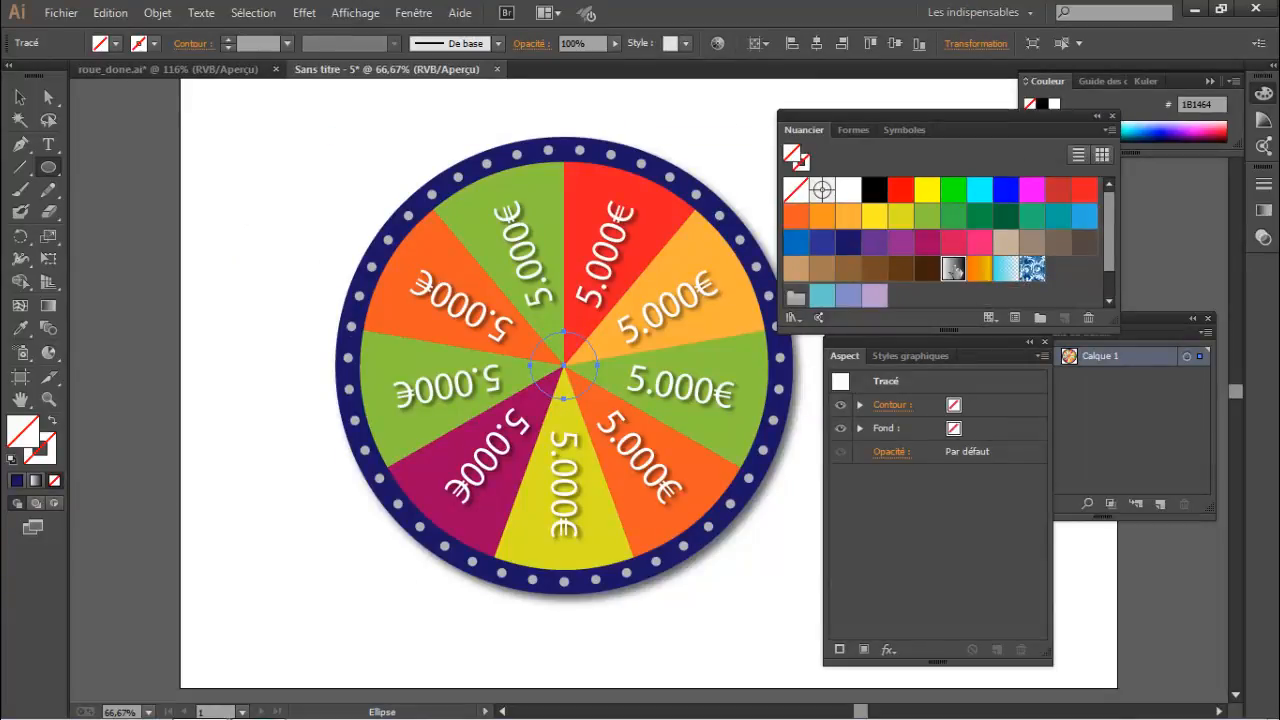
{"action": "left_click", "coordinate": [955, 270]}
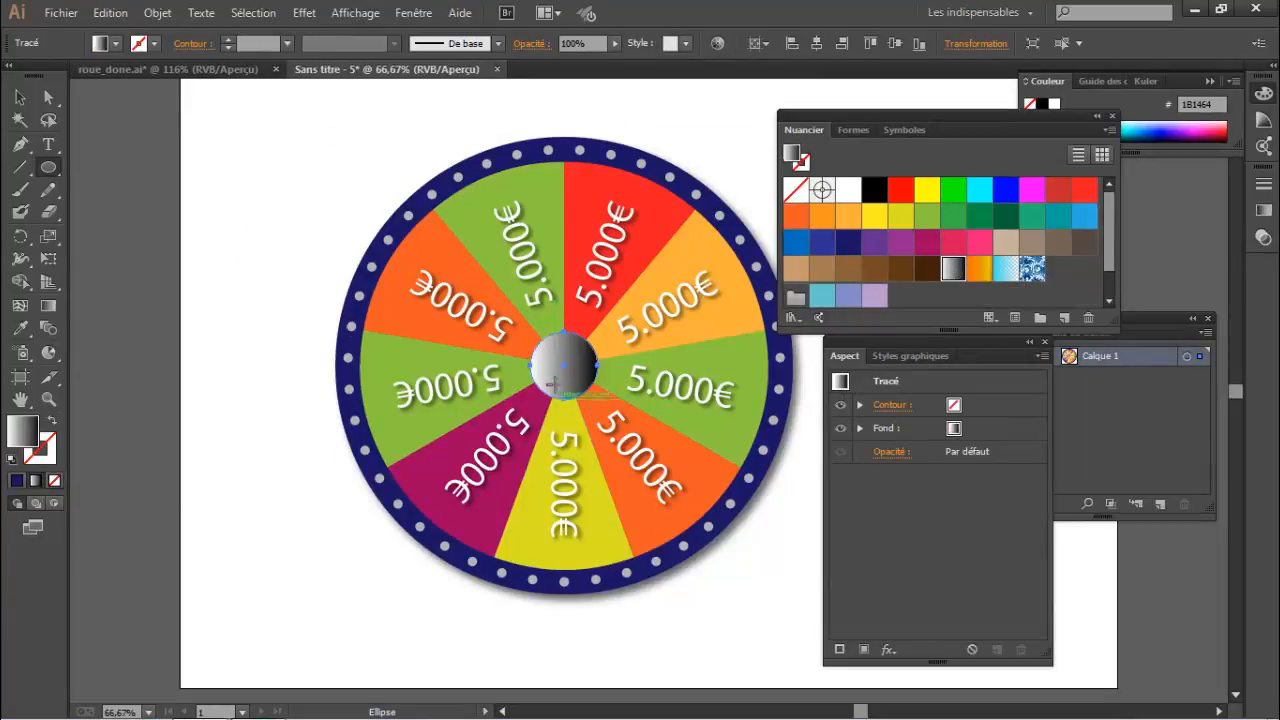
{"action": "key", "text": "ctrl+plus"}
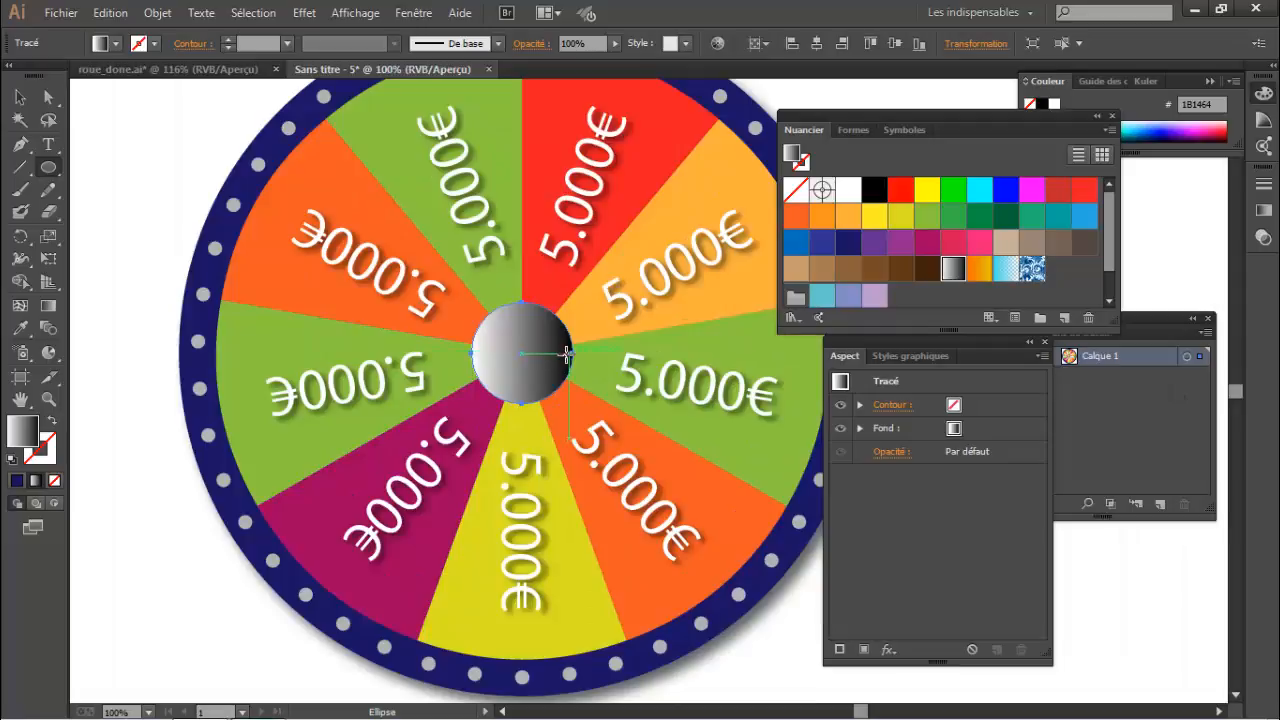
{"action": "left_click", "coordinate": [1264, 211]}
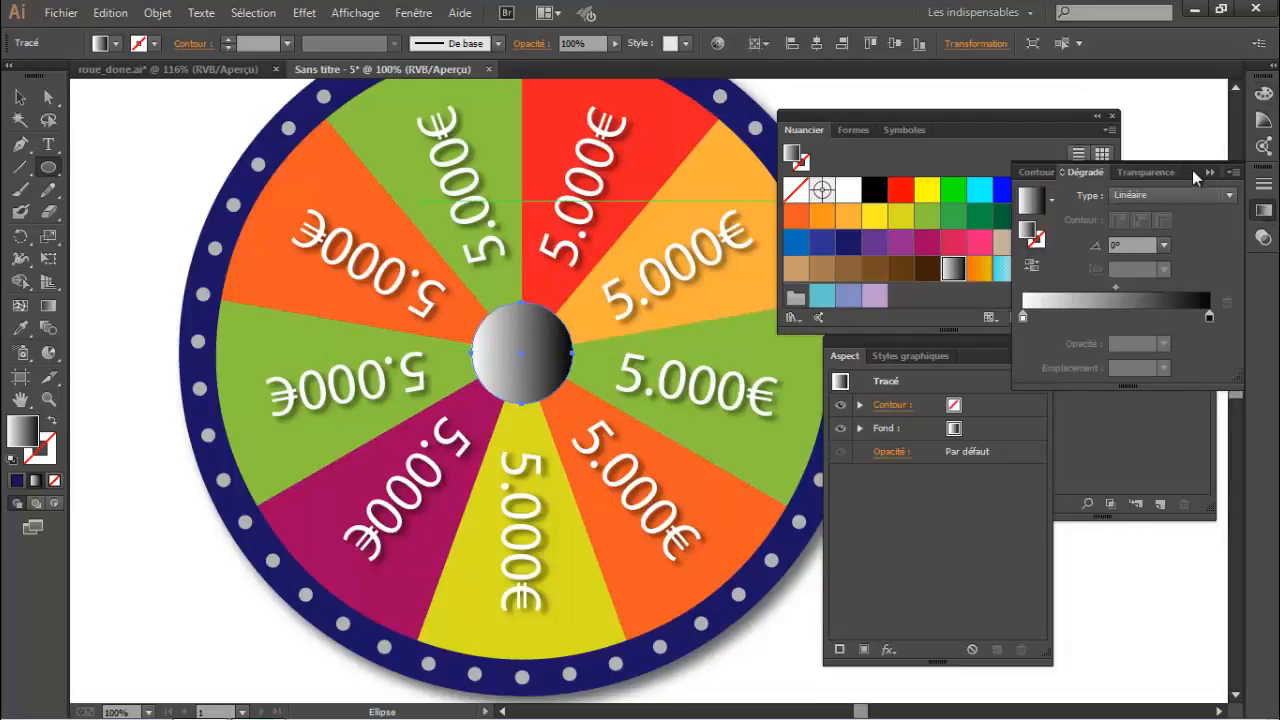
{"action": "left_click_drag", "start_coordinate": [1192, 170], "coordinate": [780, 422]}
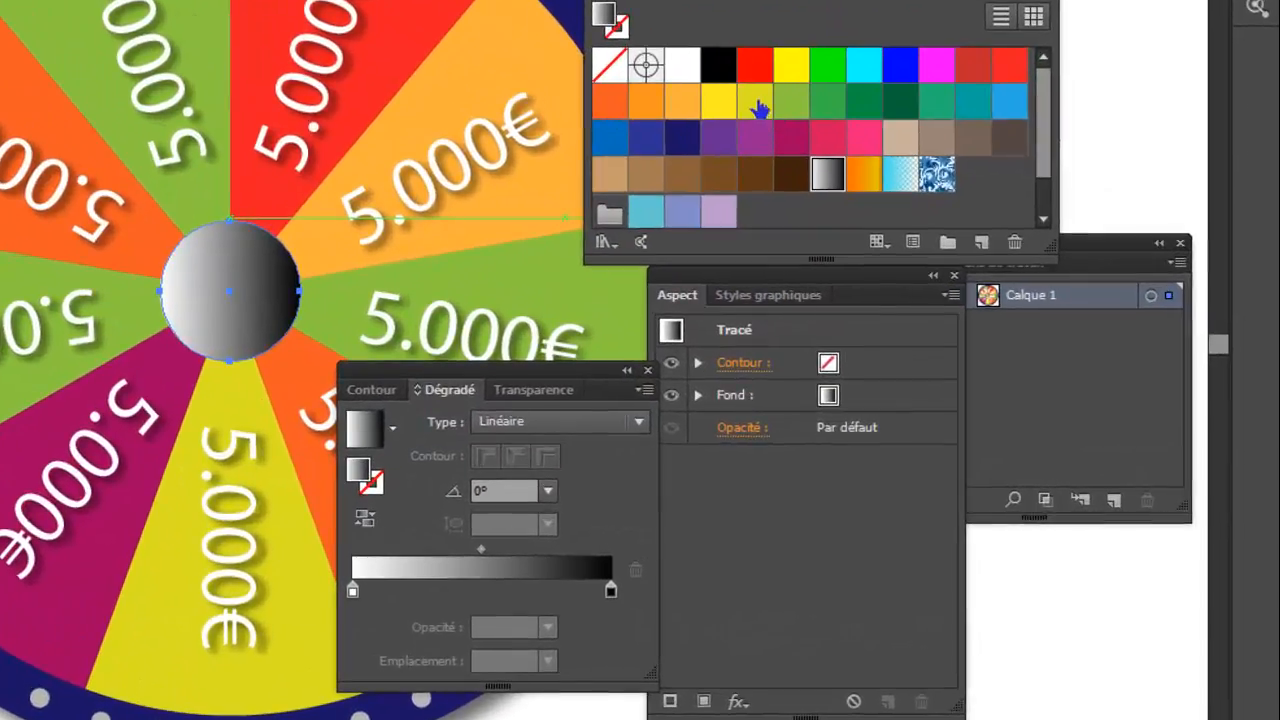
{"action": "left_click", "coordinate": [752, 104]}
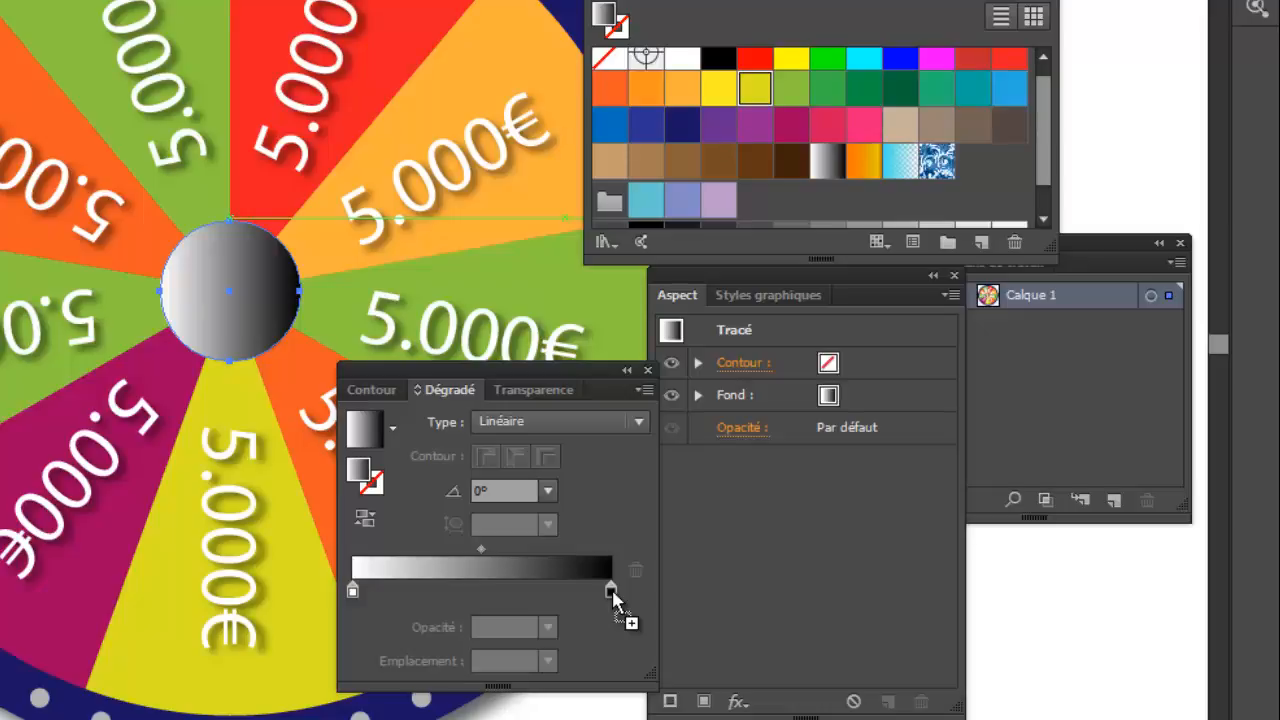
{"action": "left_click_drag", "start_coordinate": [612, 590], "coordinate": [612, 591]}
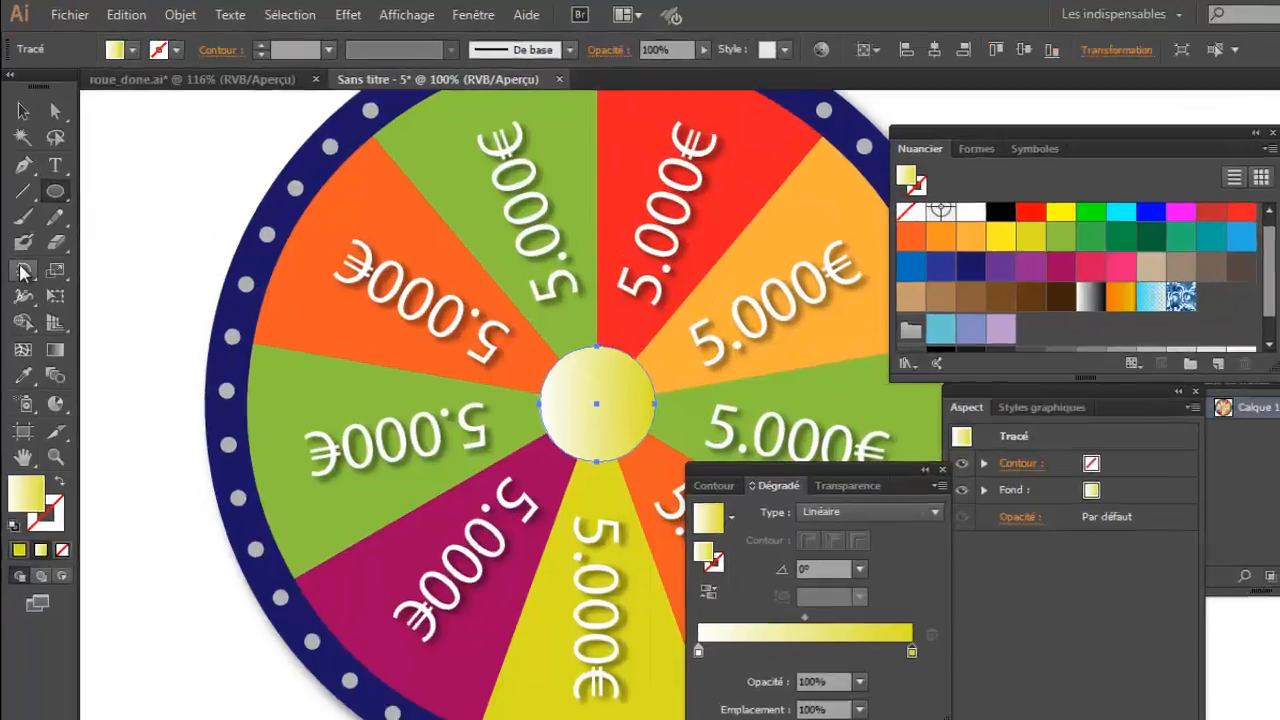
Step: Give the centre circle a near-white stroke with a weight of 4 pt
{"action": "left_click", "coordinate": [177, 50]}
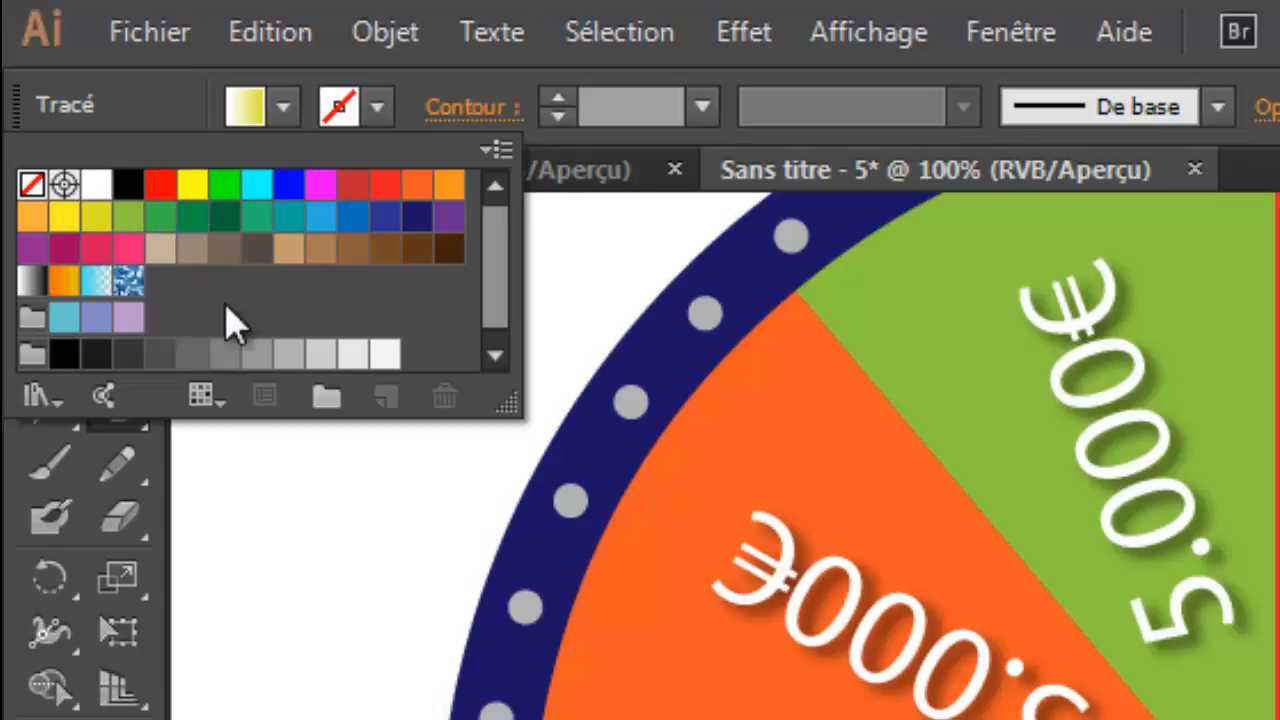
{"action": "left_click", "coordinate": [385, 354]}
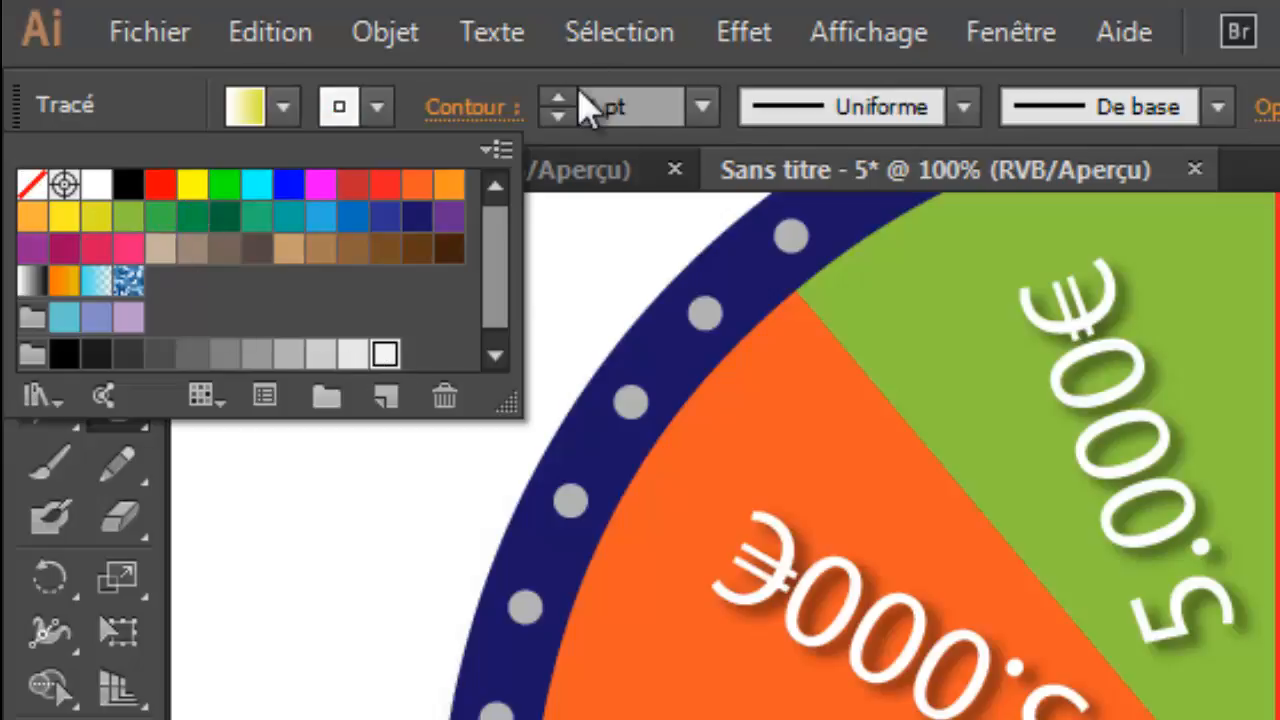
{"action": "left_click", "coordinate": [559, 99]}
{"action": "left_click", "coordinate": [559, 99]}
{"action": "left_click", "coordinate": [559, 99]}
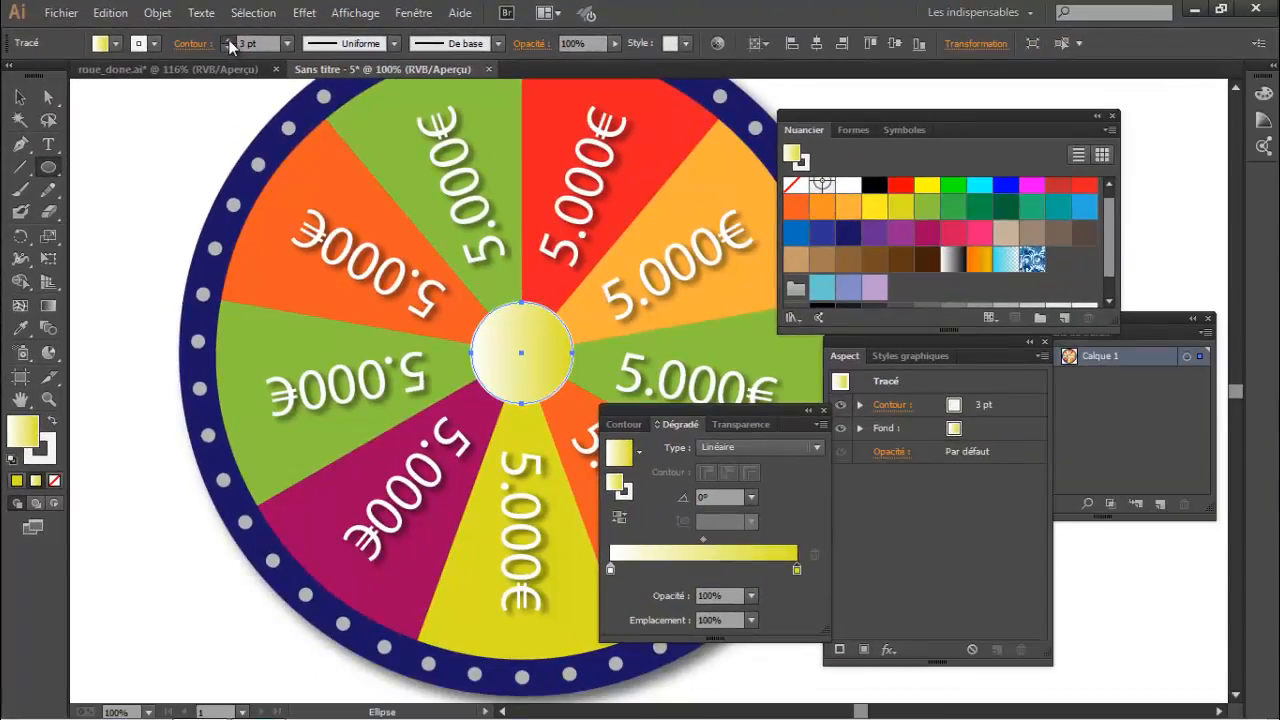
{"action": "left_click", "coordinate": [229, 40]}
{"action": "left_click", "coordinate": [20, 98]}
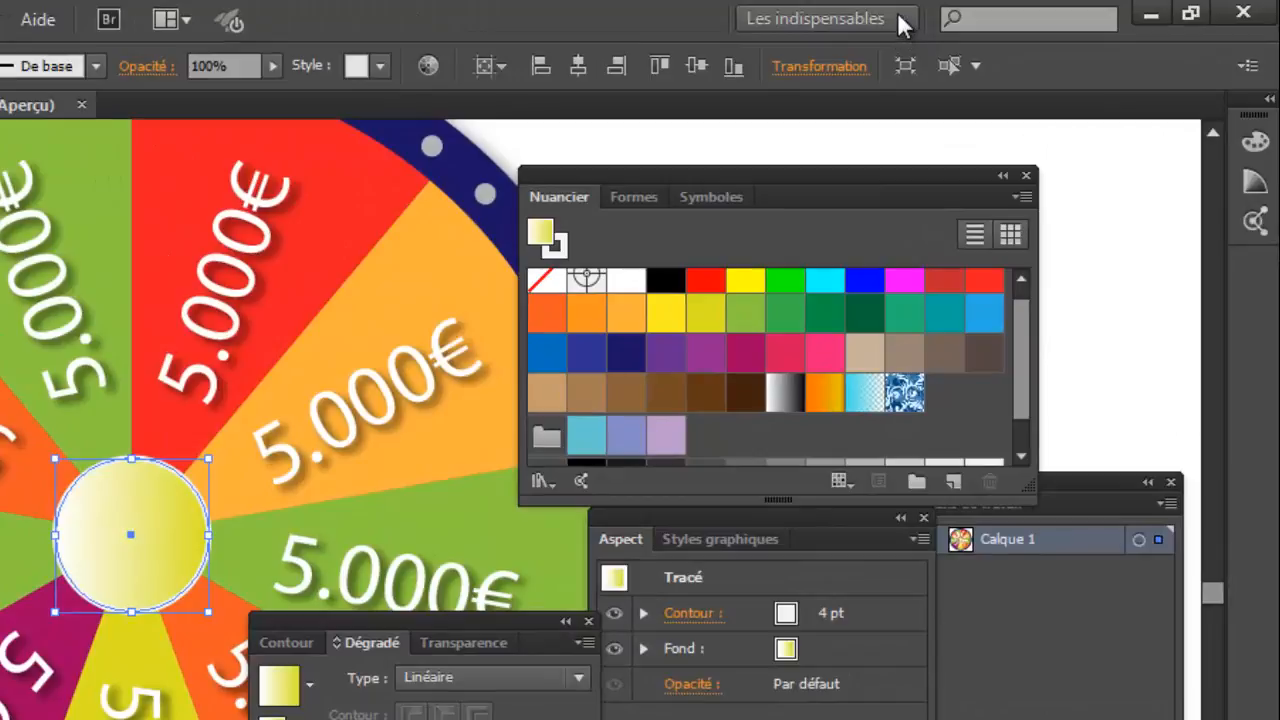
Step: Reset the Les indispensables workspace and fit the whole artboard in the window
{"action": "left_click", "coordinate": [897, 14]}
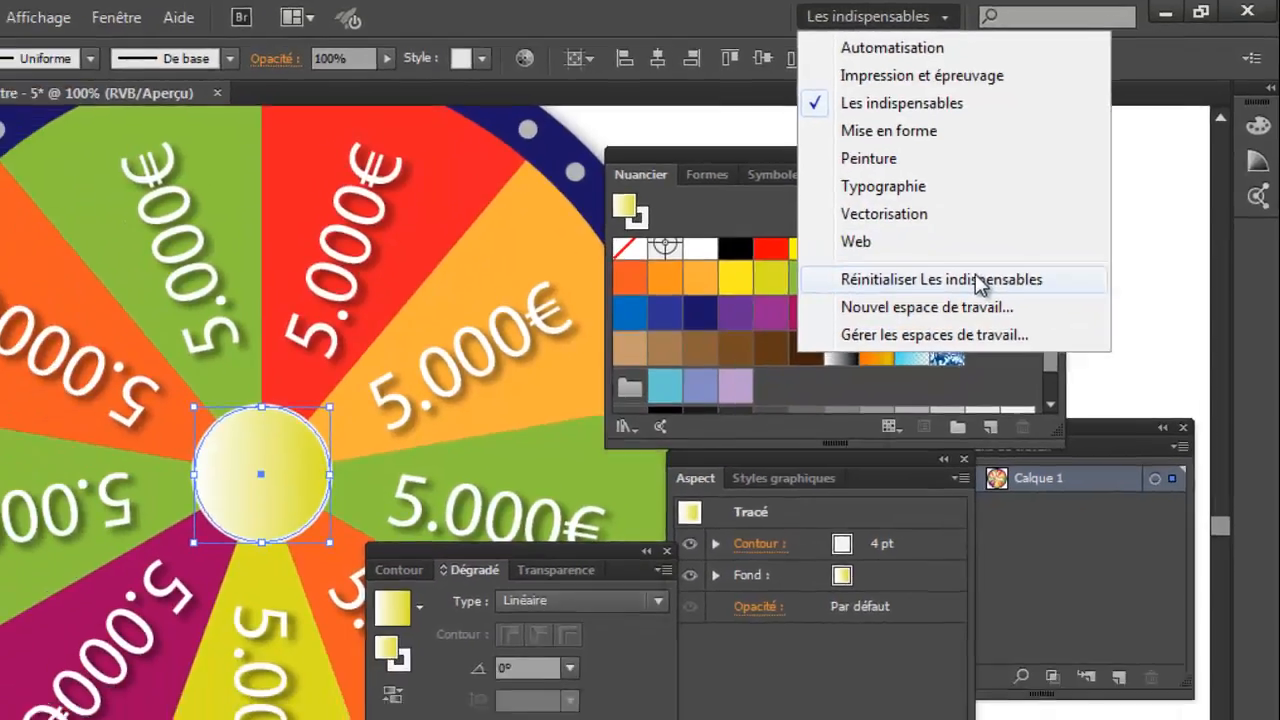
{"action": "left_click", "coordinate": [940, 316]}
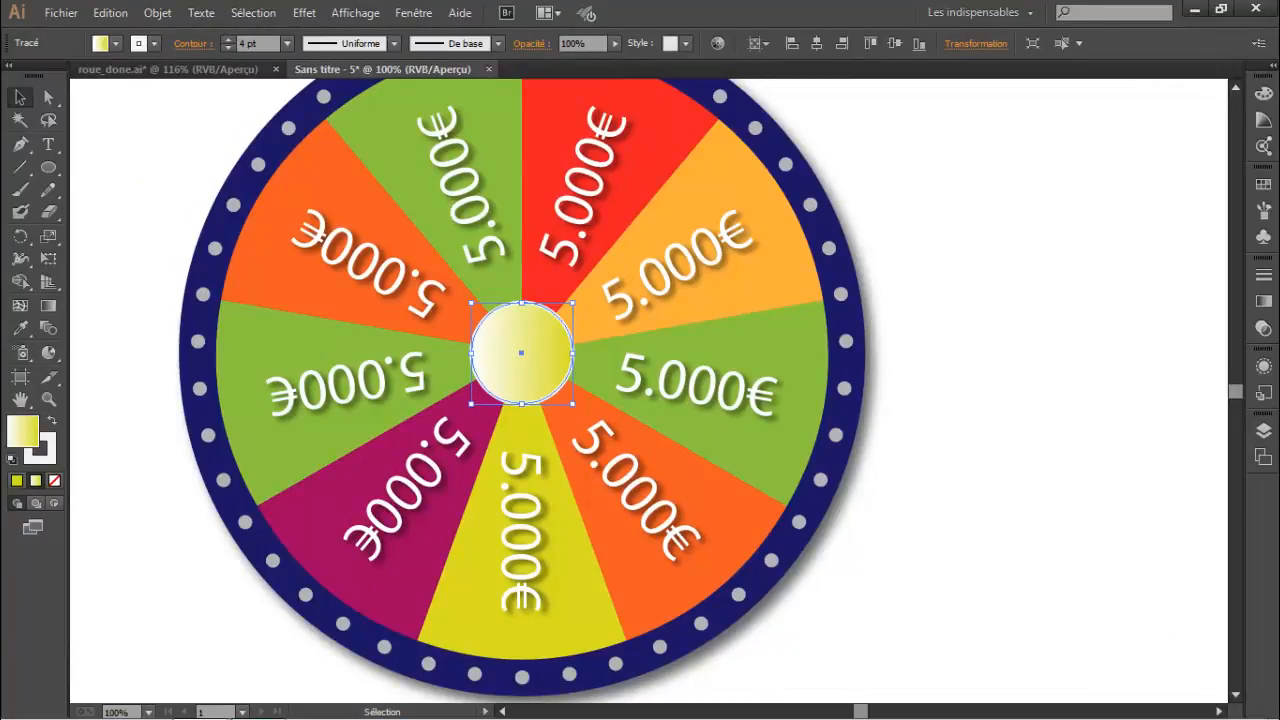
{"action": "key", "text": "ctrl+0"}
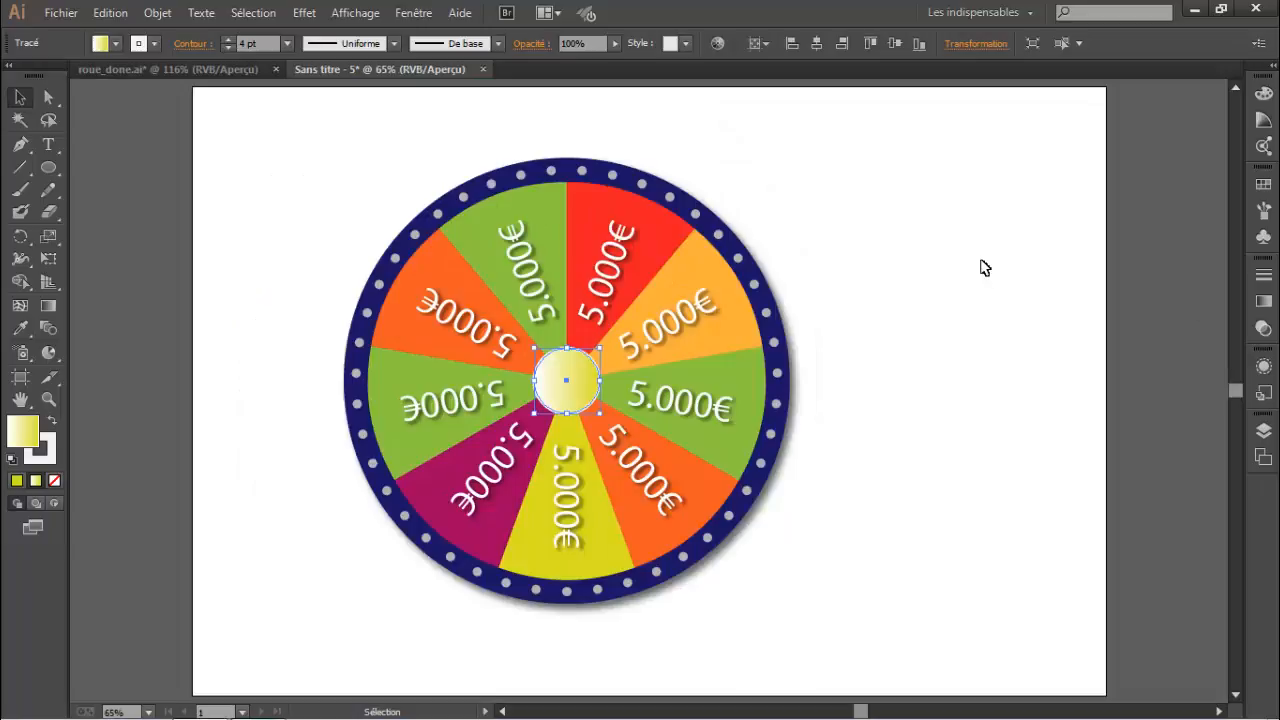
Step: Deselect the centre circle and change the red segment's amount to 2.000€ with the Type tool
{"action": "left_click", "coordinate": [360, 183]}
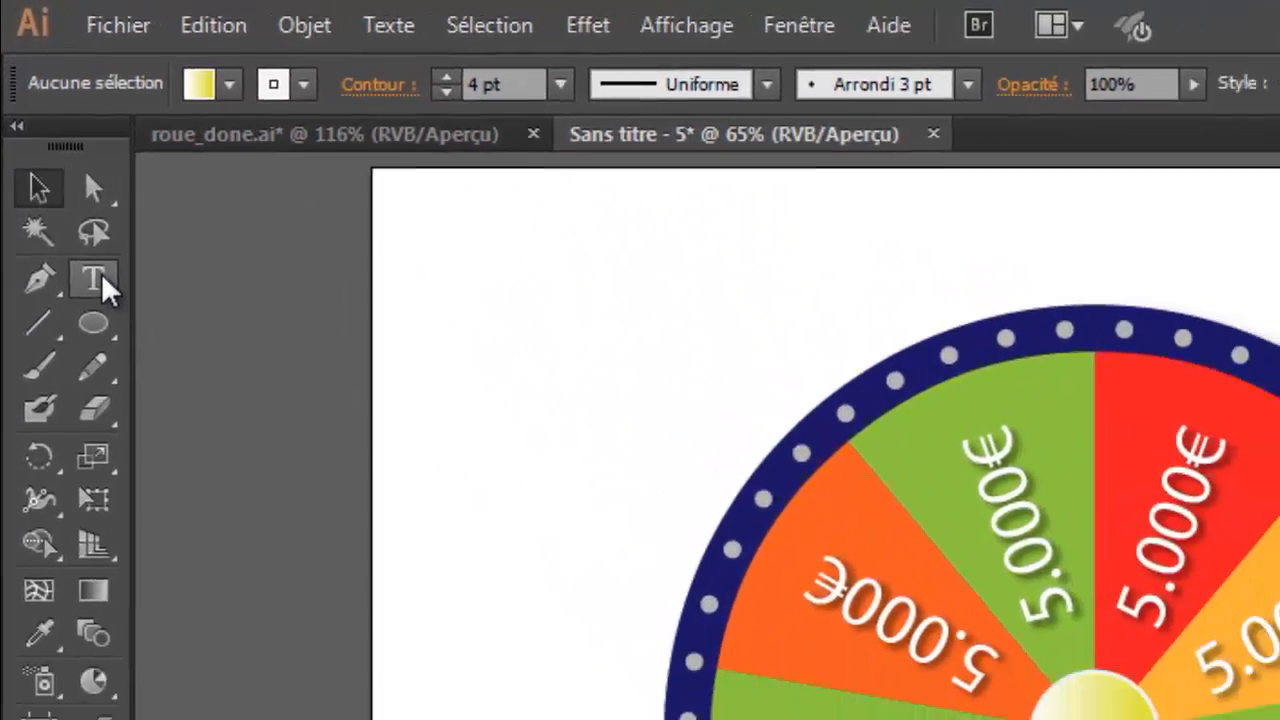
{"action": "left_click", "coordinate": [97, 281]}
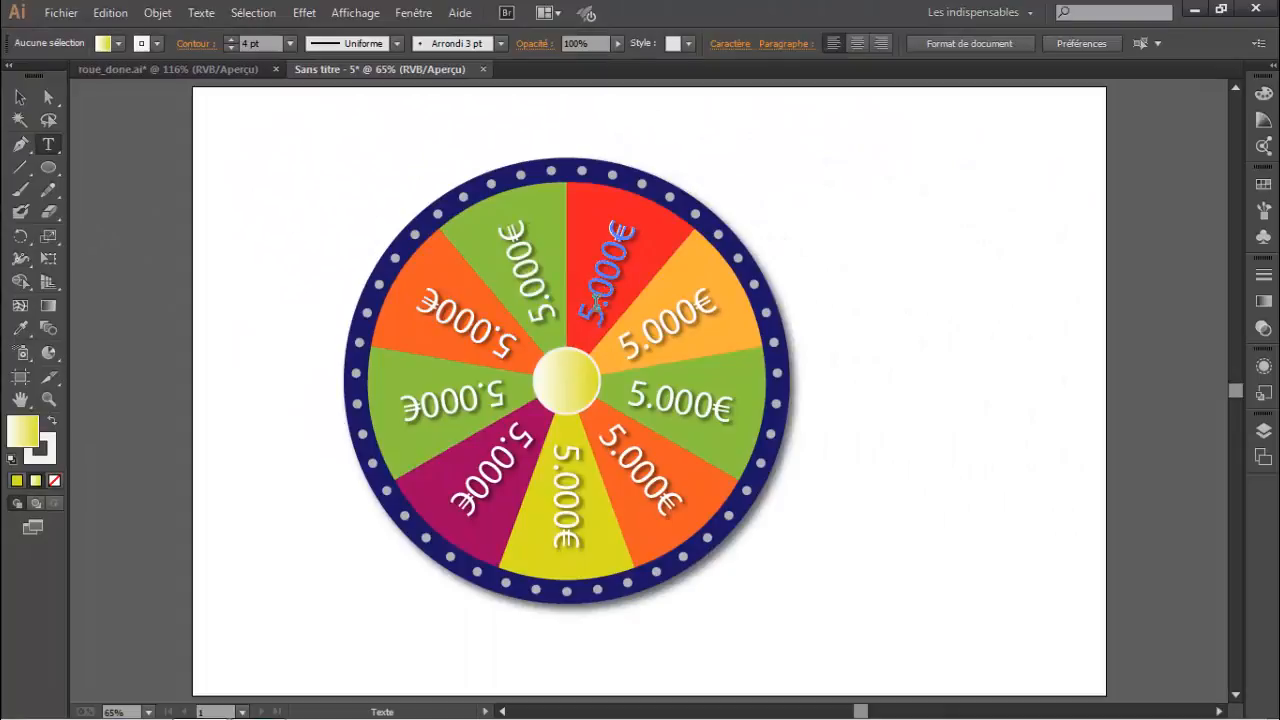
{"action": "left_click_drag", "start_coordinate": [596, 298], "coordinate": [580, 323]}
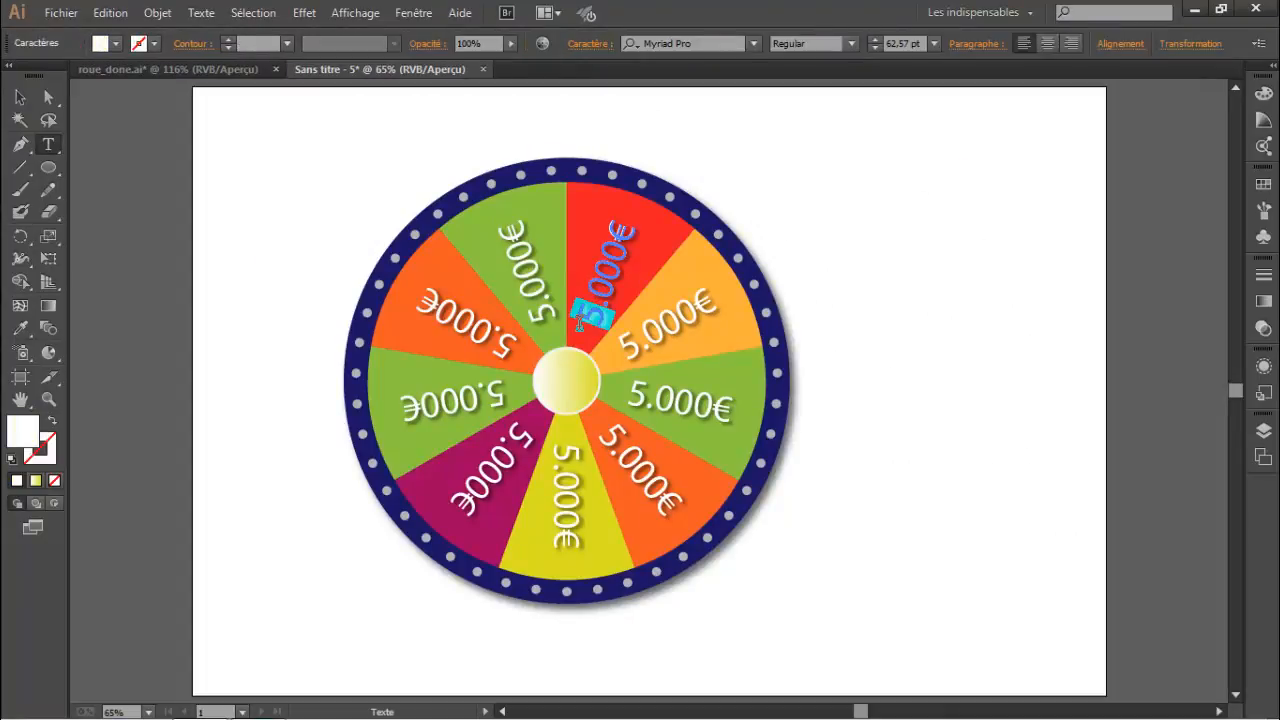
{"action": "type", "text": "2"}
Step: Replace the leading digit of the purple segment's amount with 1 so that it reads 1.000€
{"action": "left_click_drag", "start_coordinate": [612, 430], "coordinate": [616, 437]}
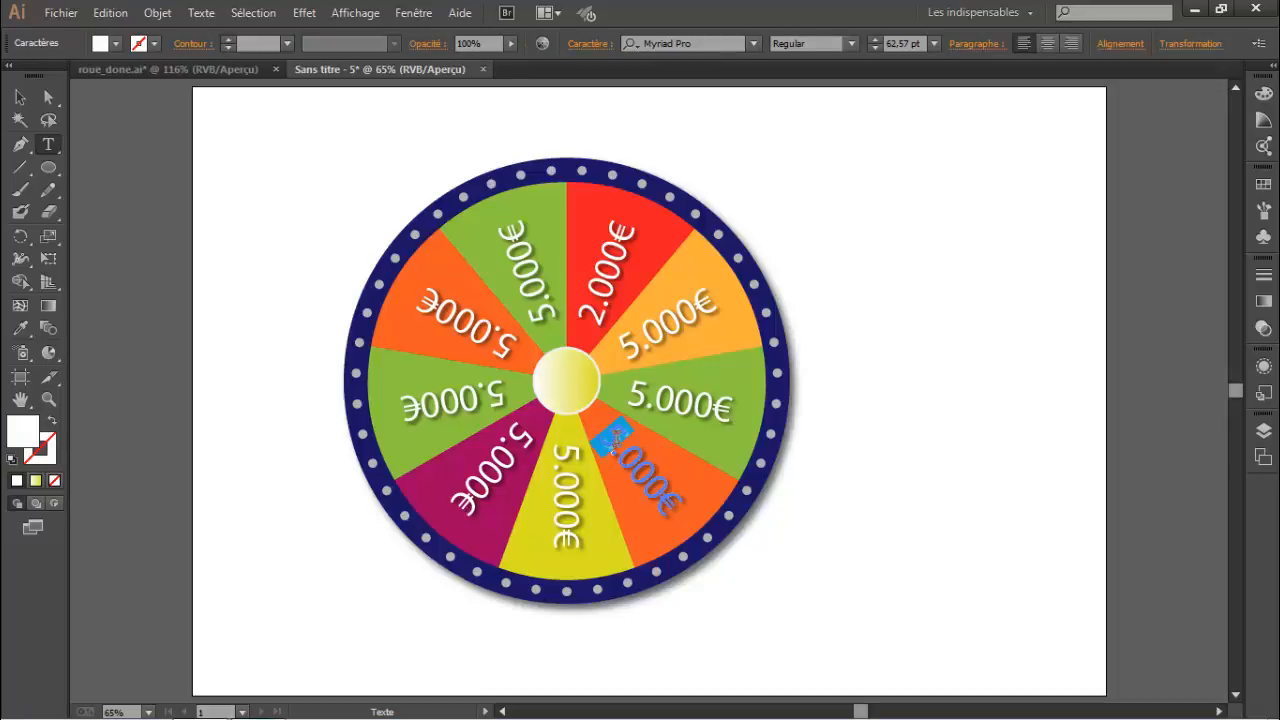
{"action": "type", "text": "3"}
{"action": "left_click_drag", "start_coordinate": [513, 429], "coordinate": [520, 438]}
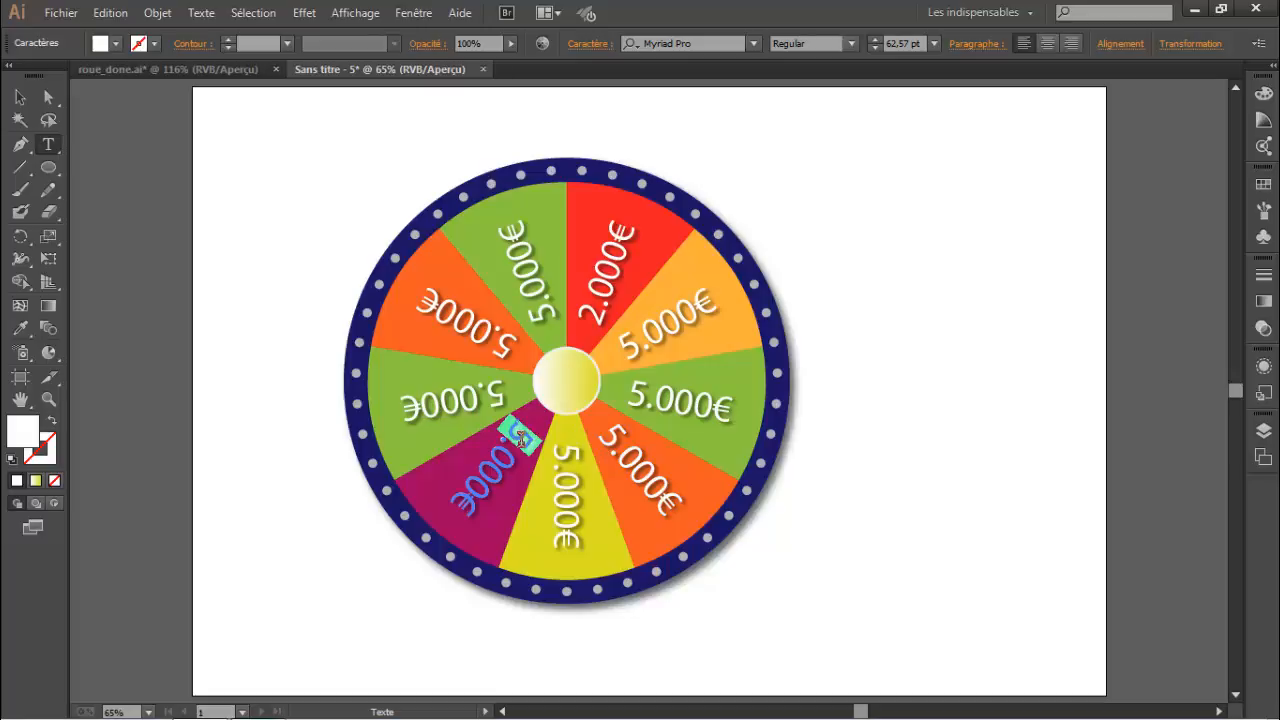
{"action": "type", "text": "1"}
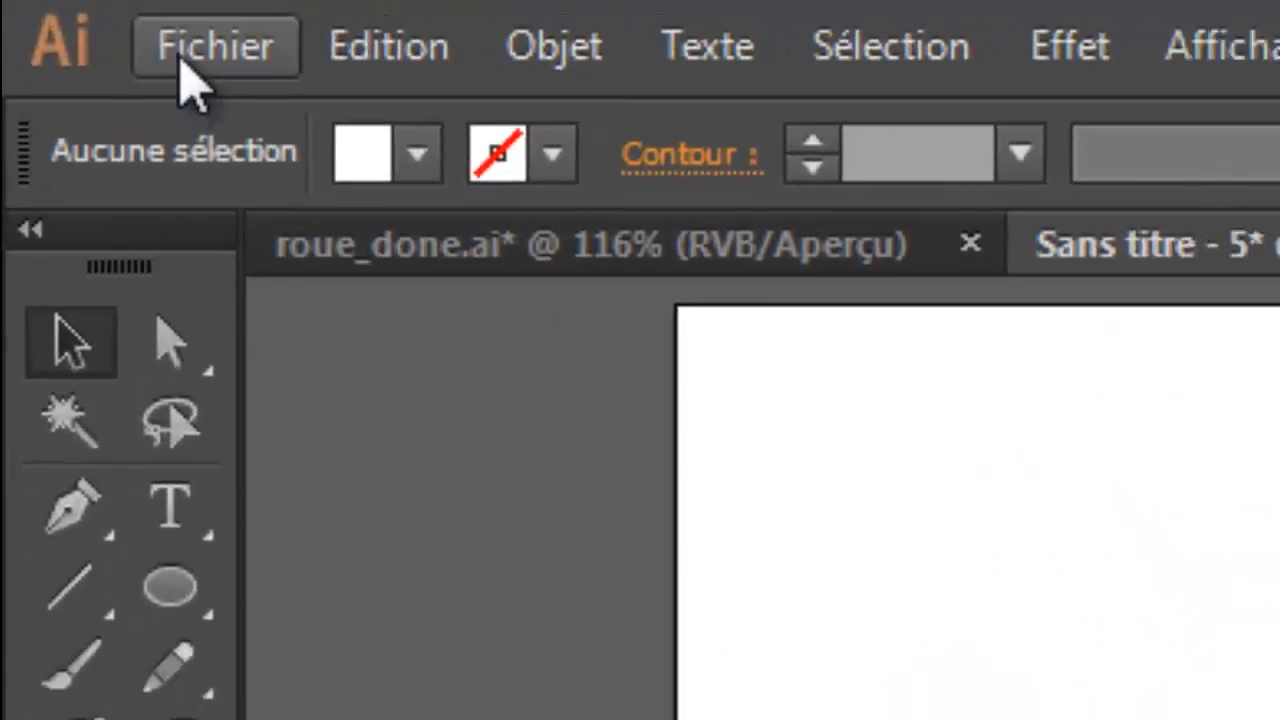
Step: Save the document to Bureau as roue_bonheur.ai in Adobe Illustrator format, accepting the Illustrator CC version options
{"action": "left_click", "coordinate": [185, 58]}
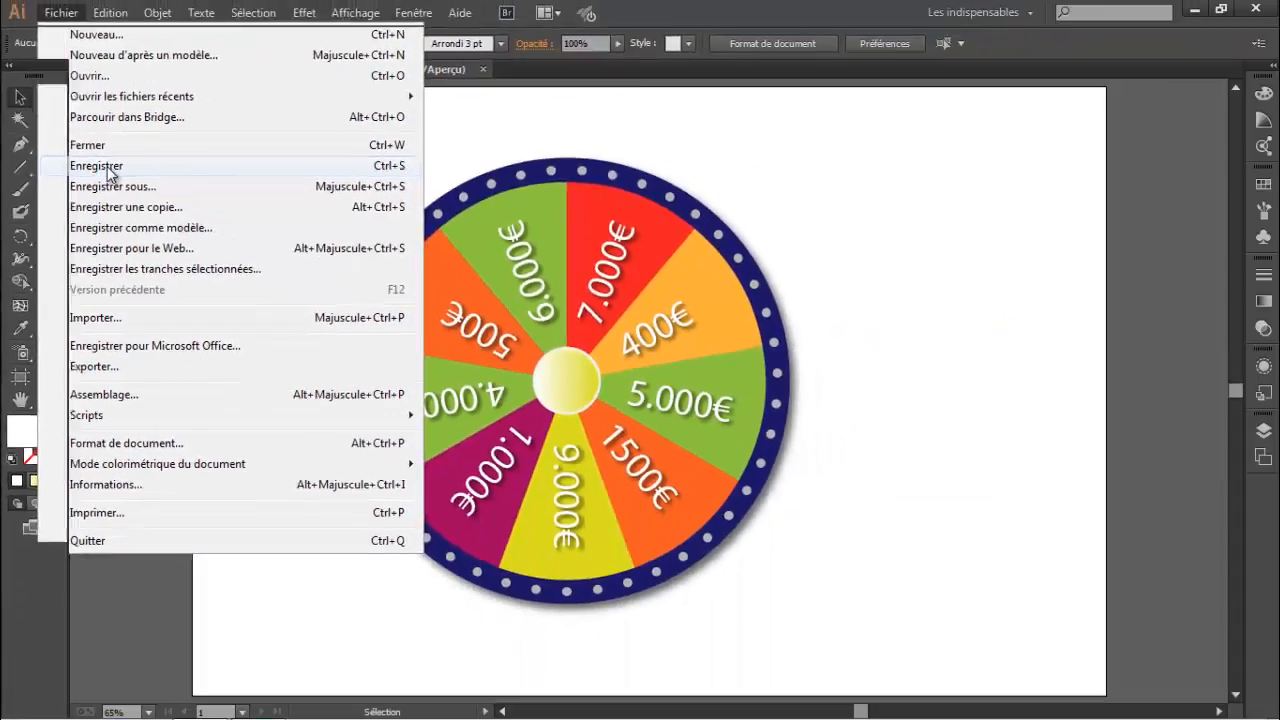
{"action": "left_click", "coordinate": [168, 168]}
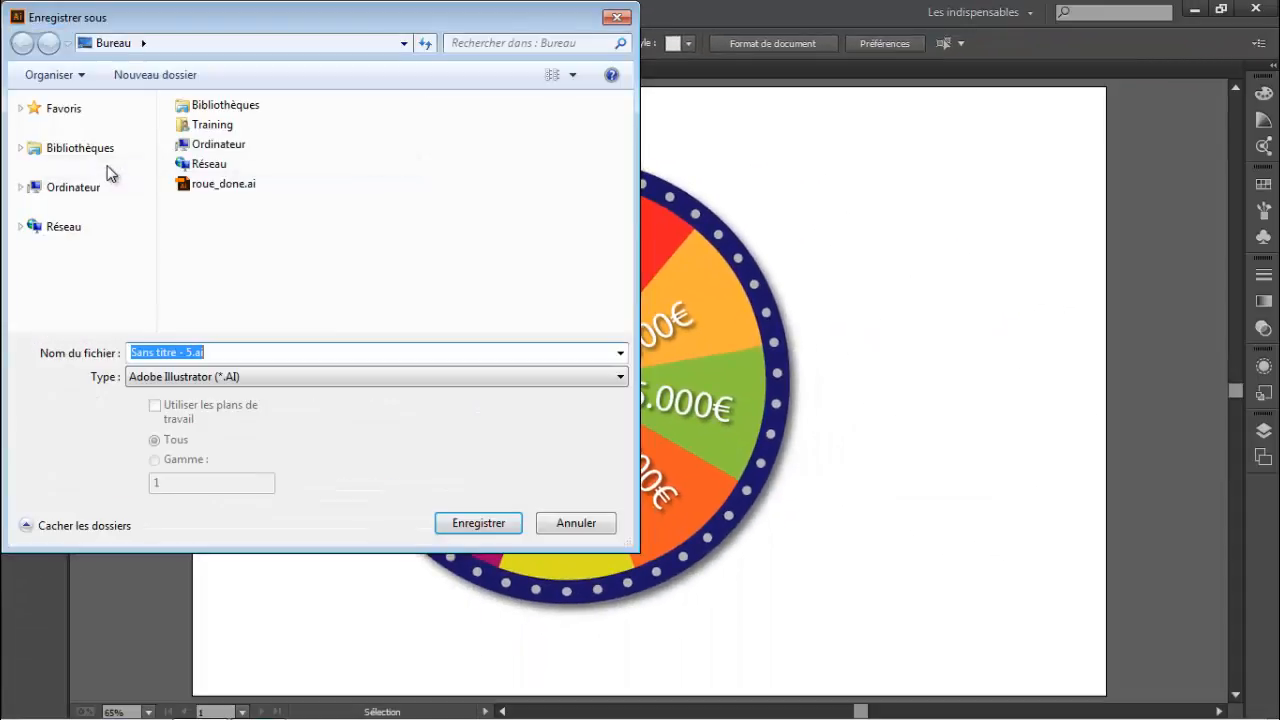
{"action": "left_click_drag", "start_coordinate": [193, 356], "coordinate": [86, 357]}
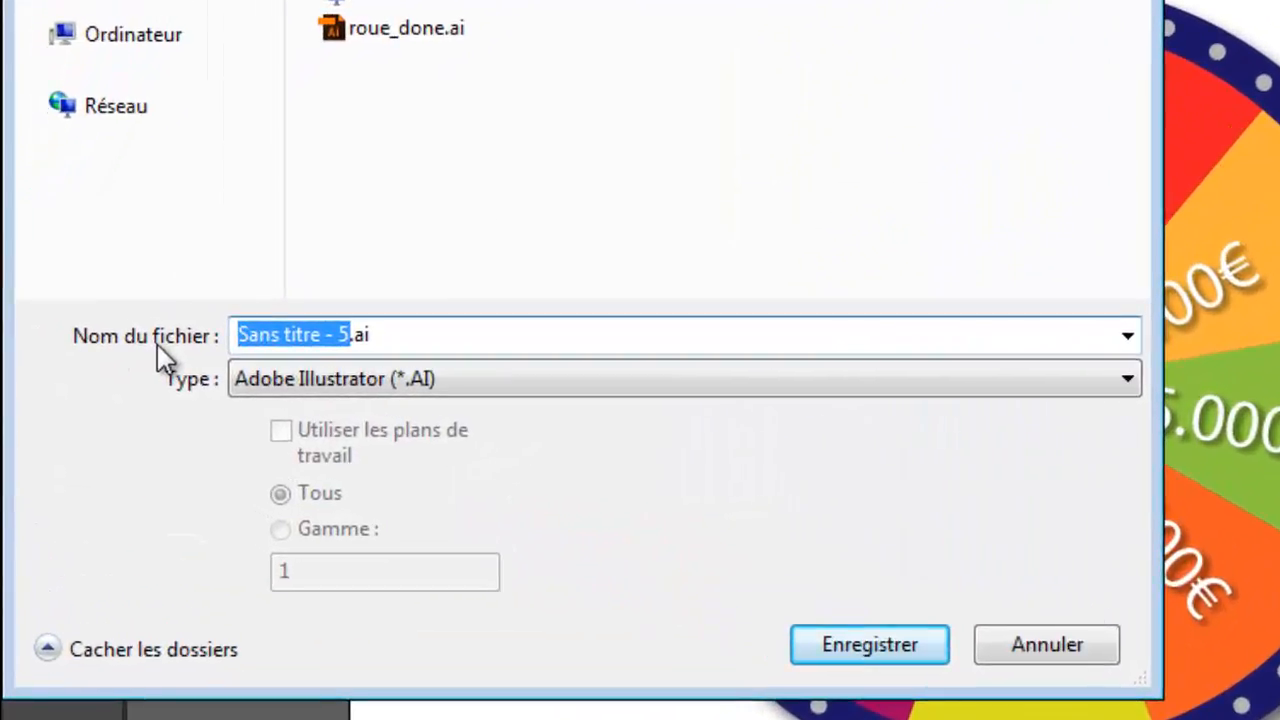
{"action": "type", "text": "fou"}
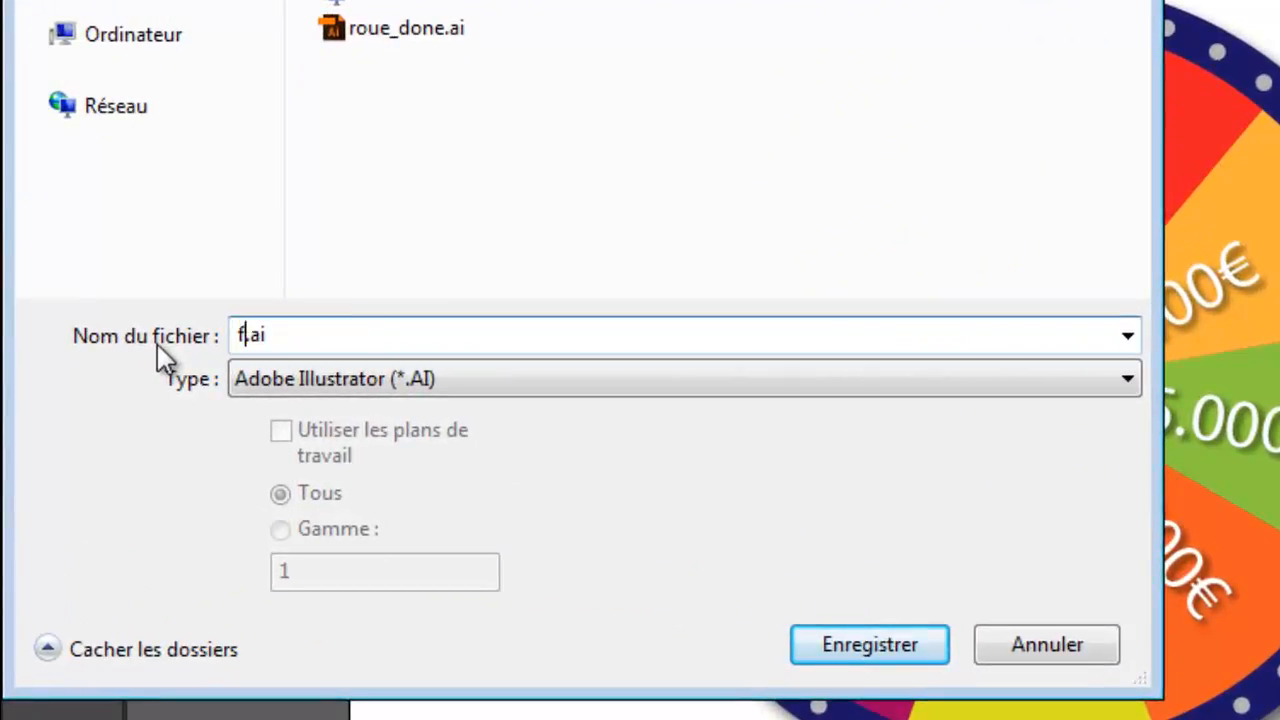
{"action": "key", "text": "BackSpace"}
{"action": "key", "text": "BackSpace"}
{"action": "key", "text": "BackSpace"}
{"action": "type", "text": "roue"}
{"action": "type", "text": "_bonh"}
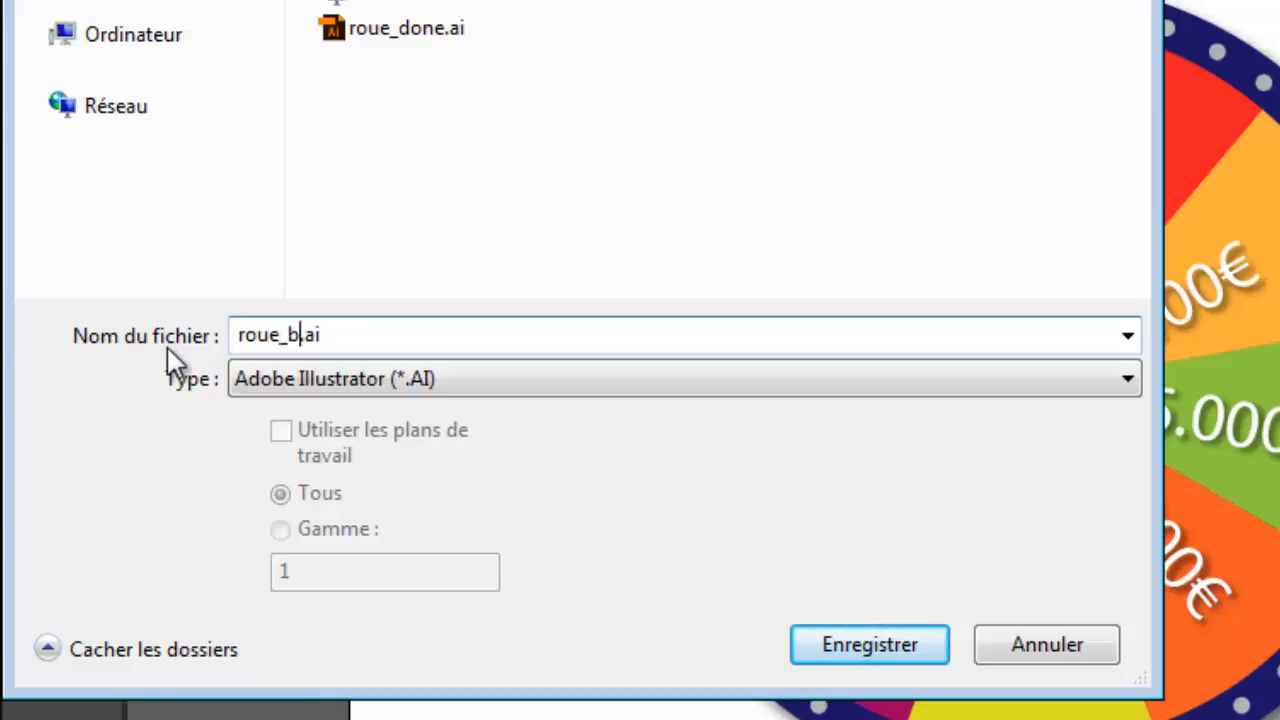
{"action": "type", "text": "eur"}
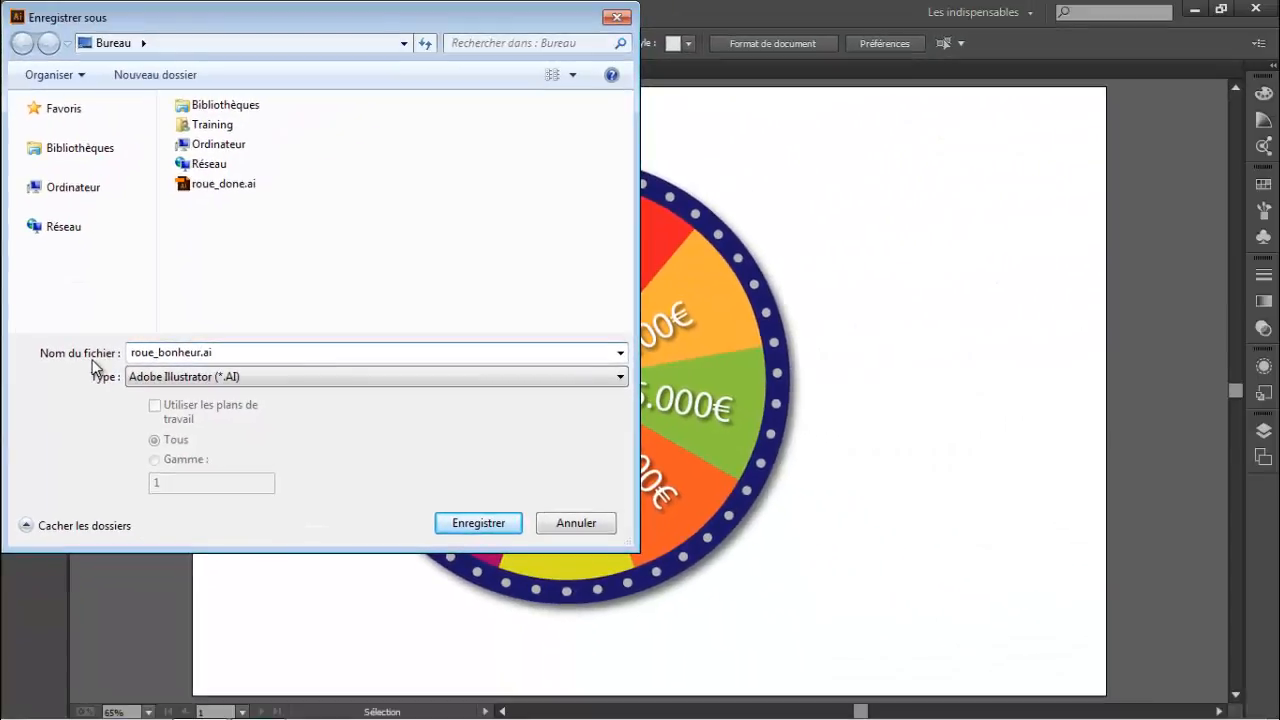
{"action": "left_click", "coordinate": [464, 524]}
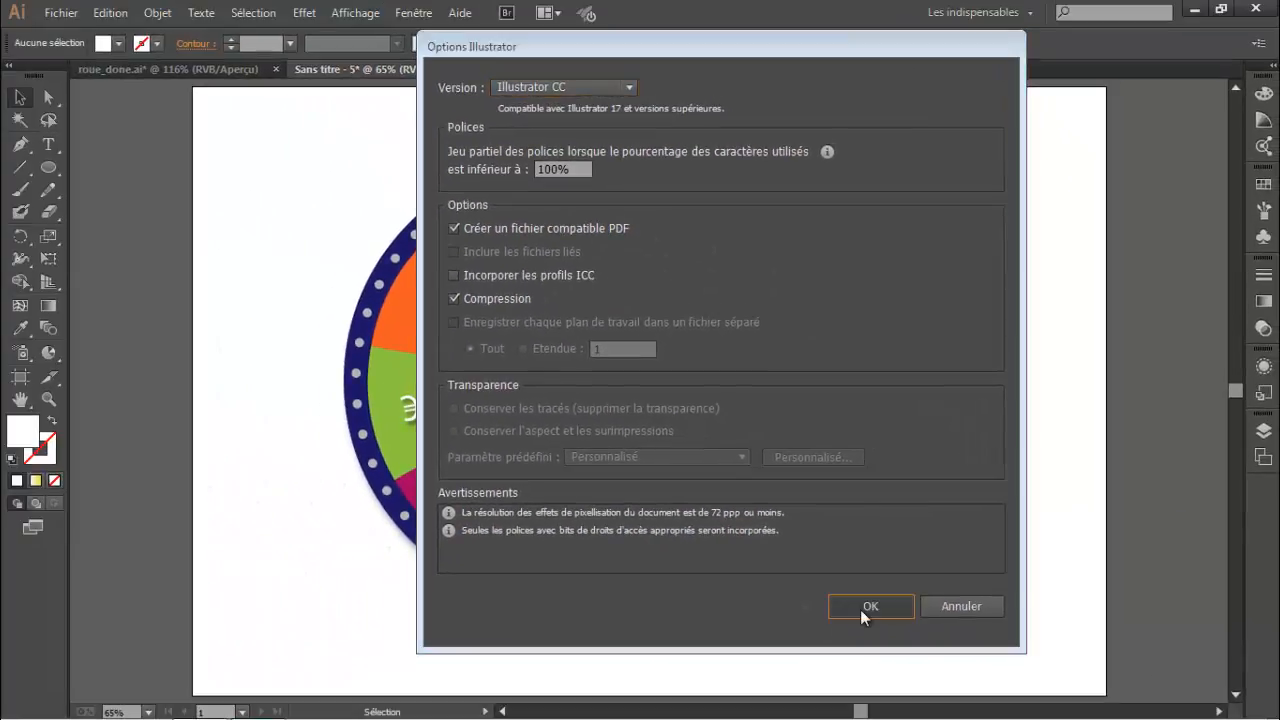
{"action": "left_click", "coordinate": [792, 596]}
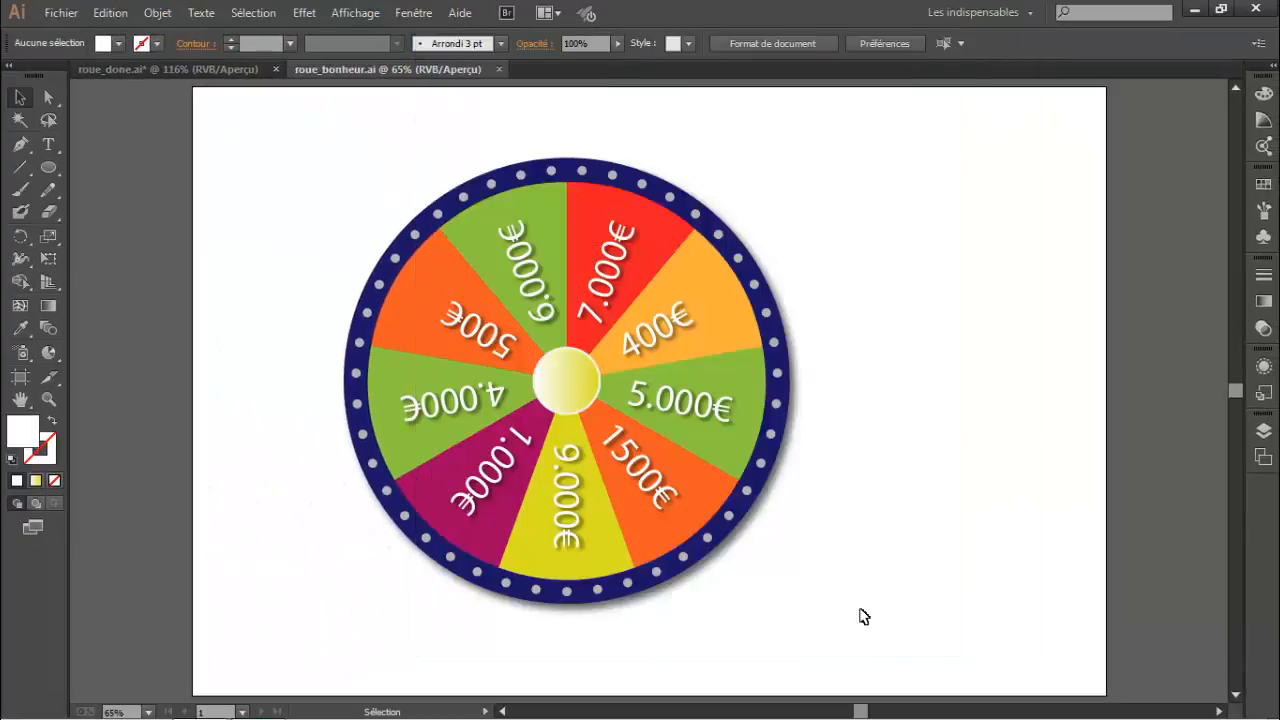